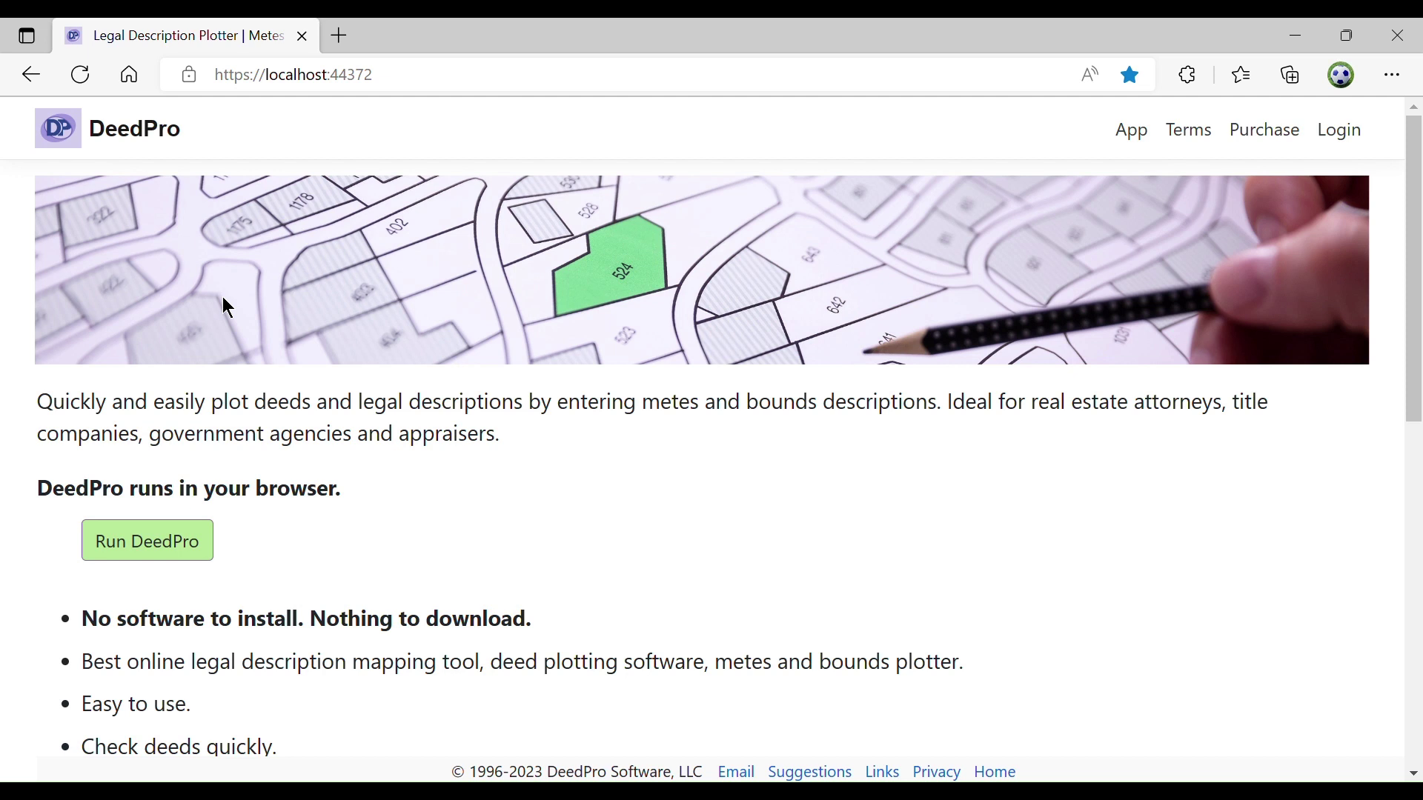
Launch the DeedPro web plotting app from its home page
left_click(174, 562)
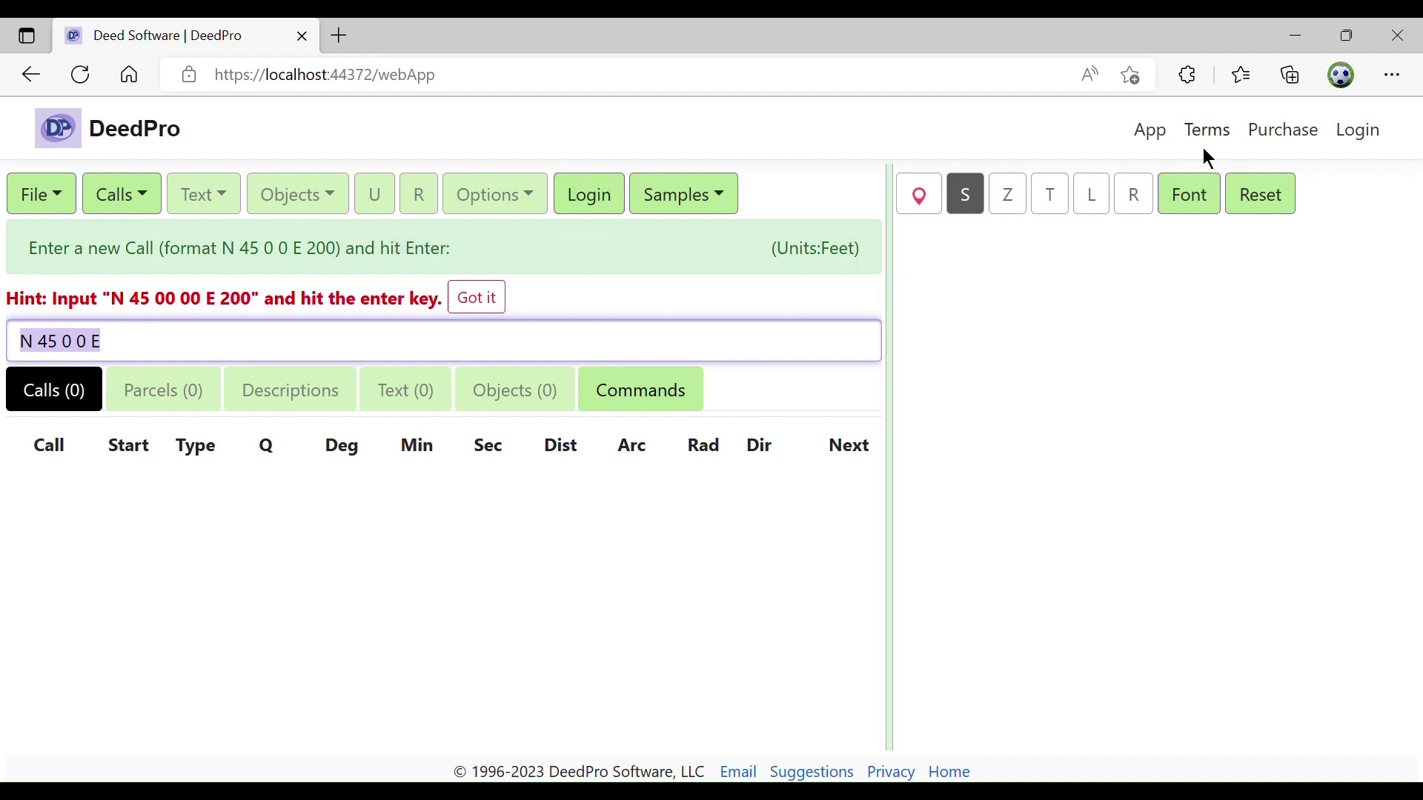
Sign in with the account e-mail and password, showing the 1/23/2024 expiry
left_click(584, 197)
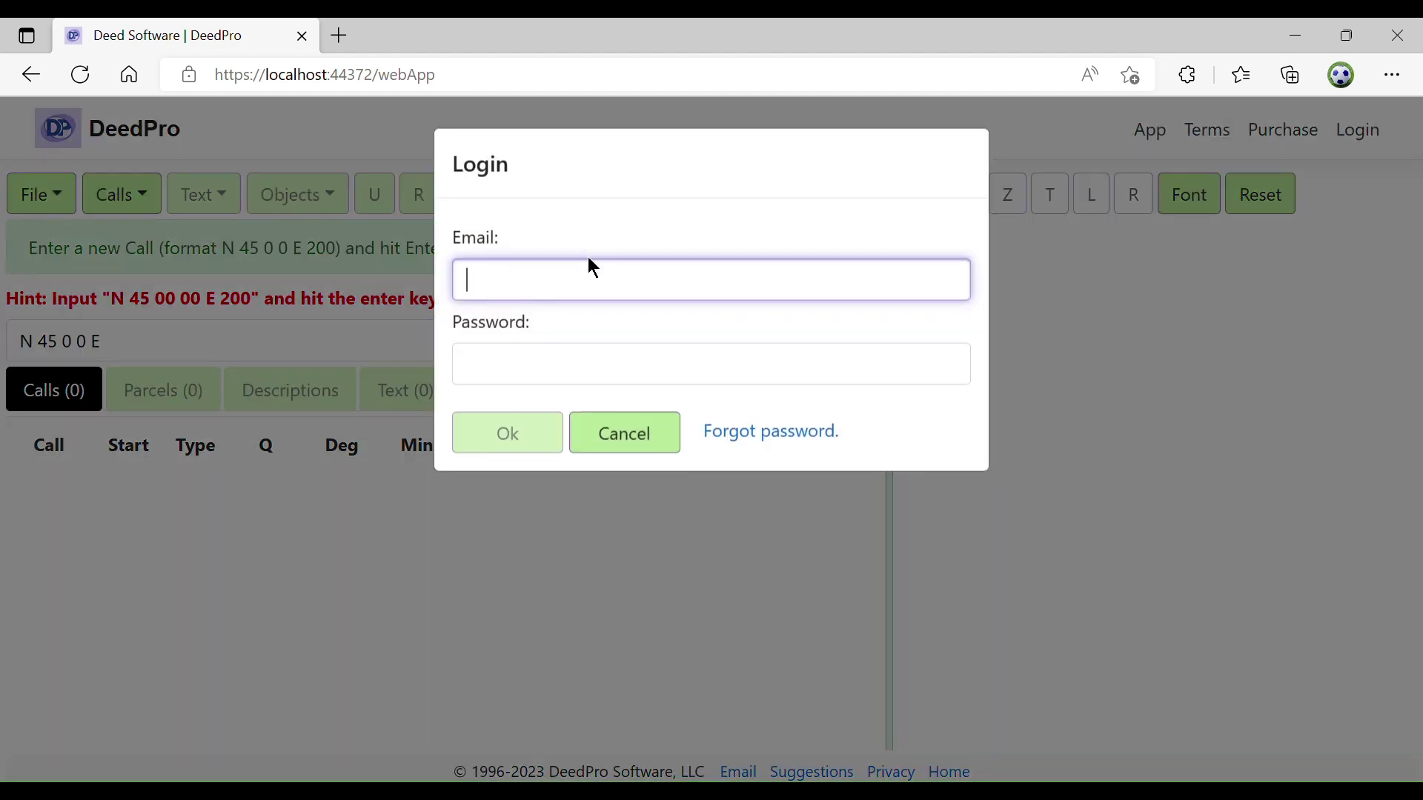
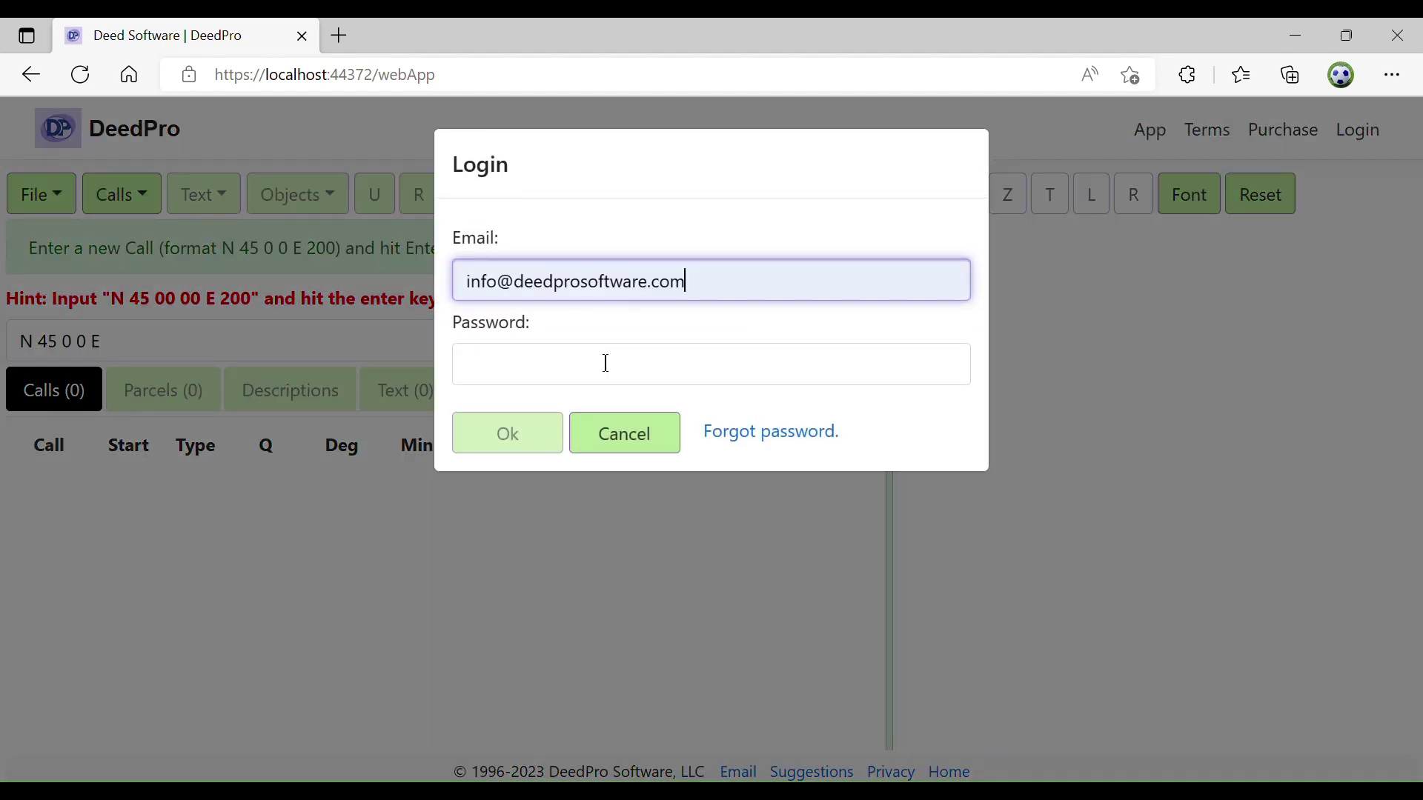
left_click(605, 363)
type("•••••")
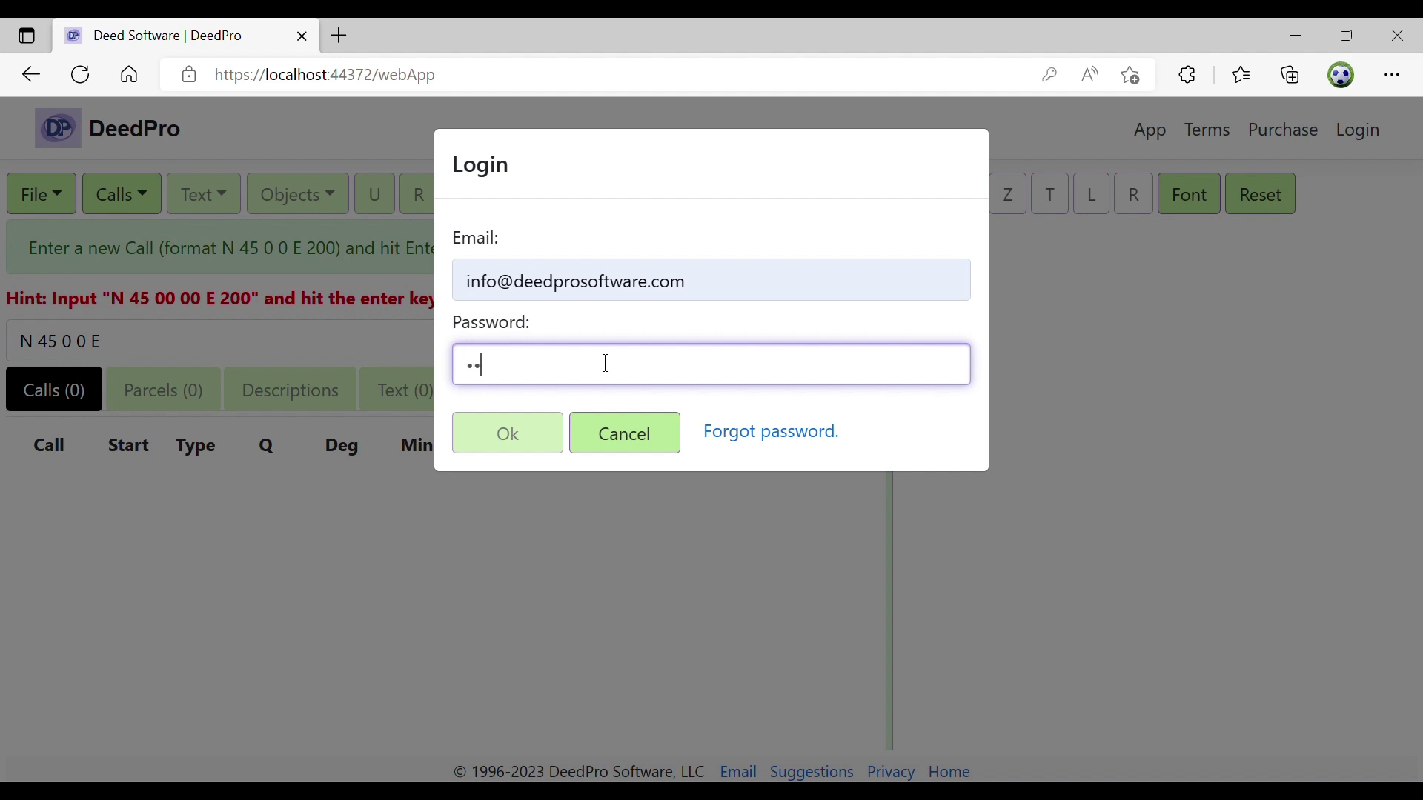
type("•••")
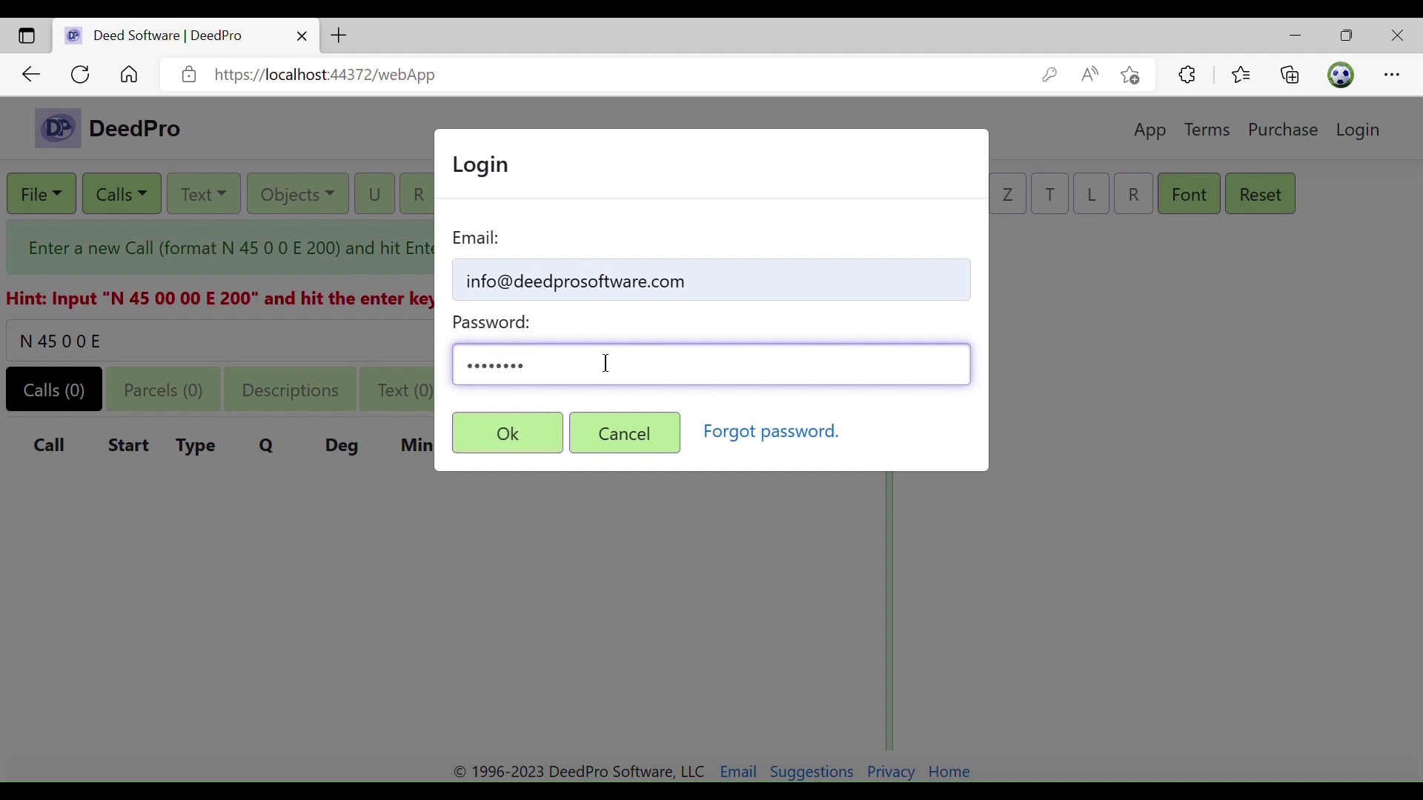
key("Return")
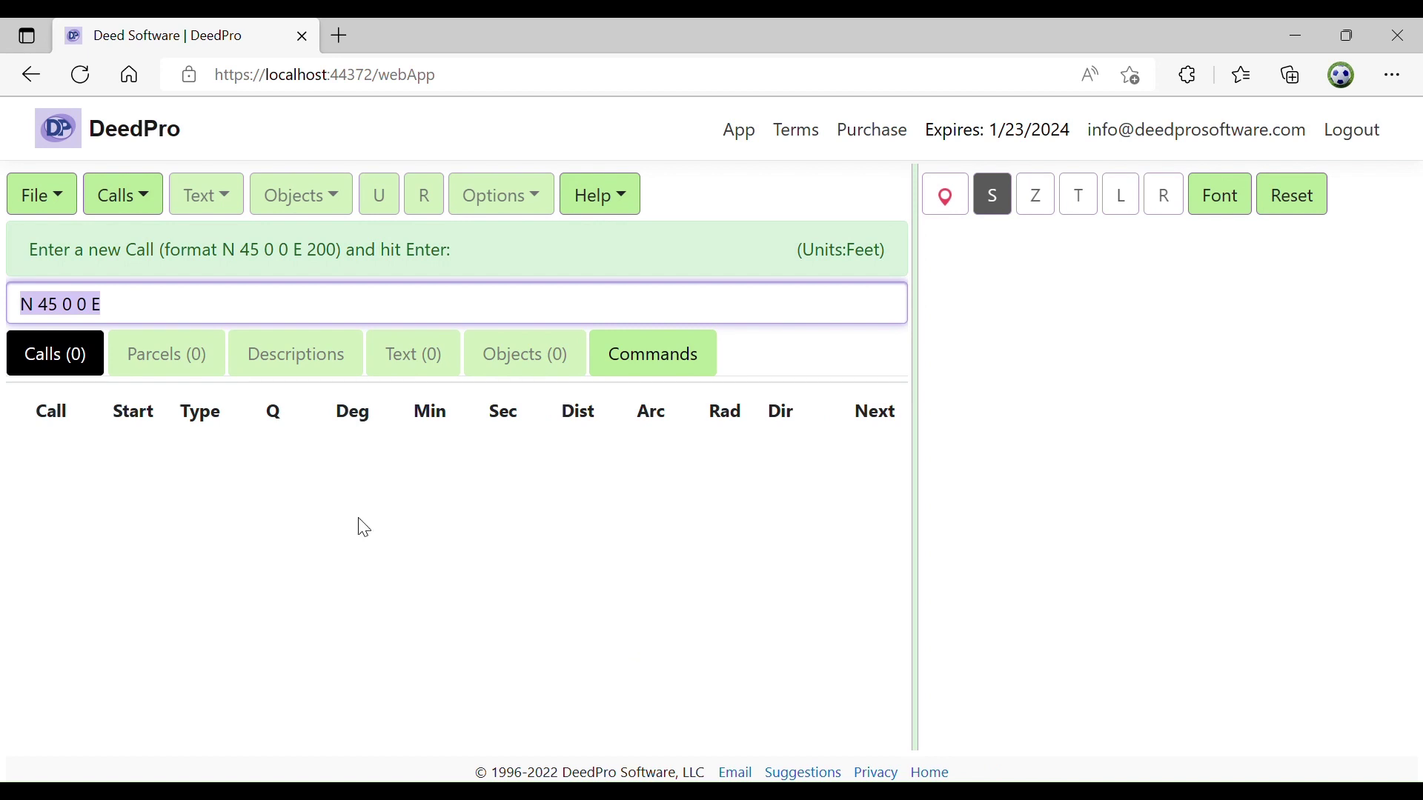
Load the Sample NC parcel from the Help menu
left_click(620, 197)
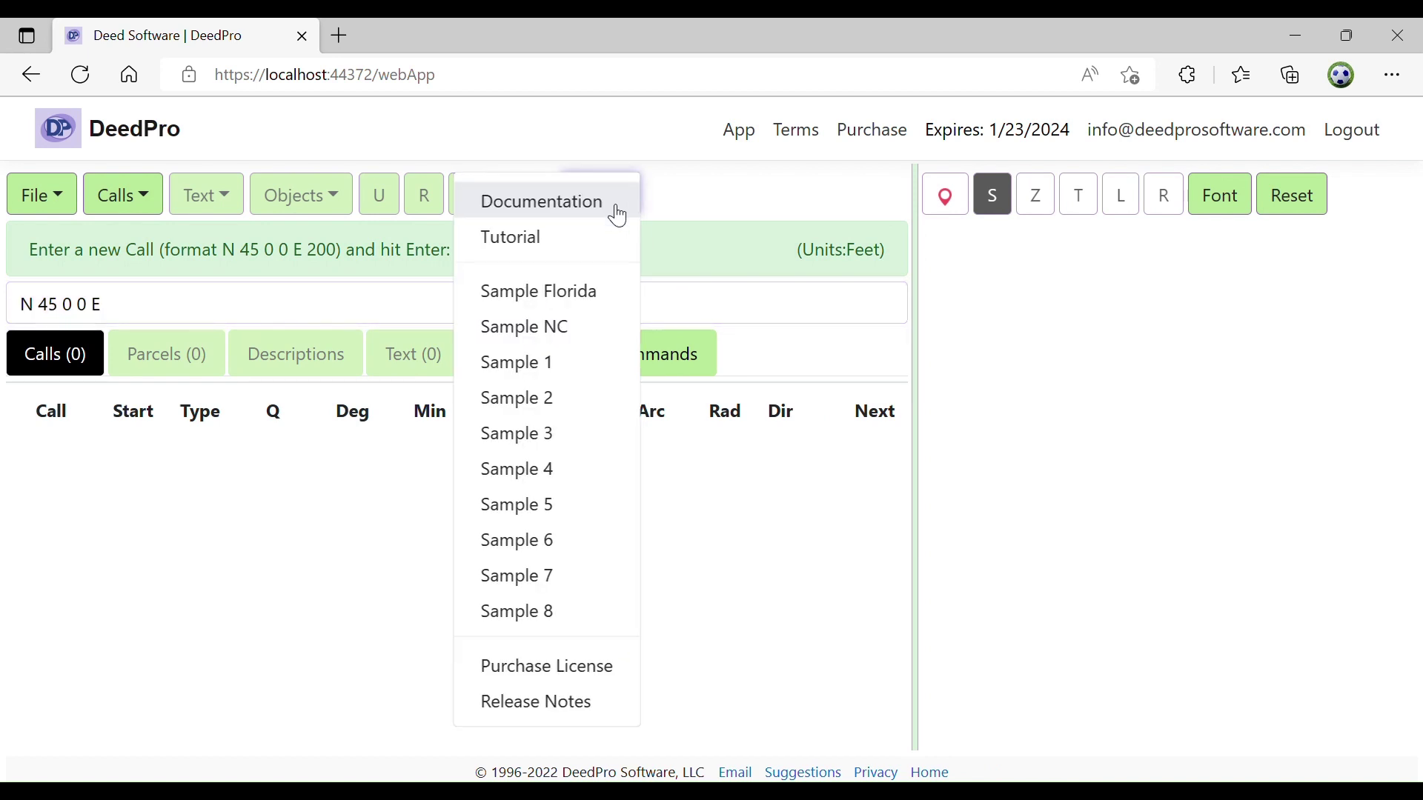
left_click(558, 335)
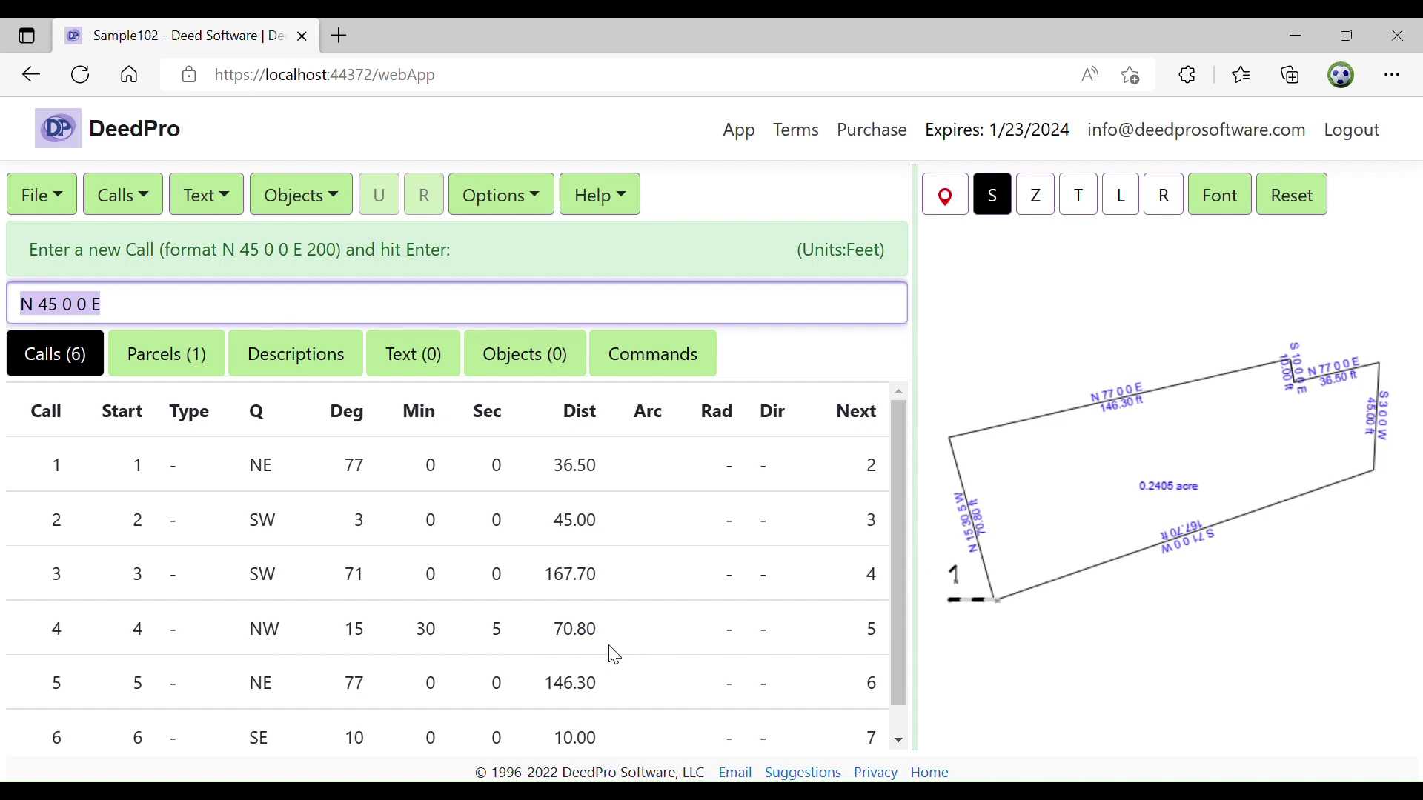
Discard the sample and start a new blank document via File > New
left_click(46, 195)
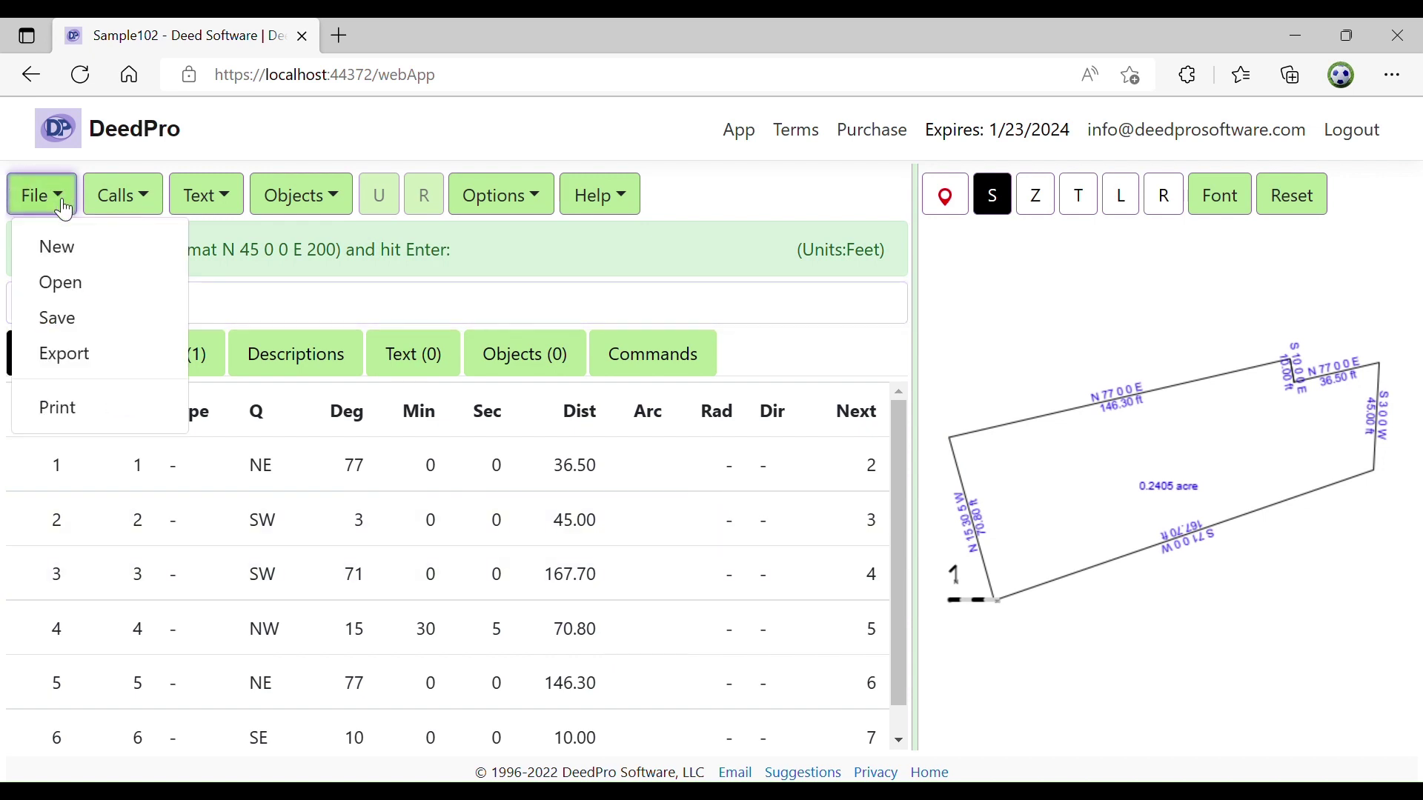
left_click(72, 252)
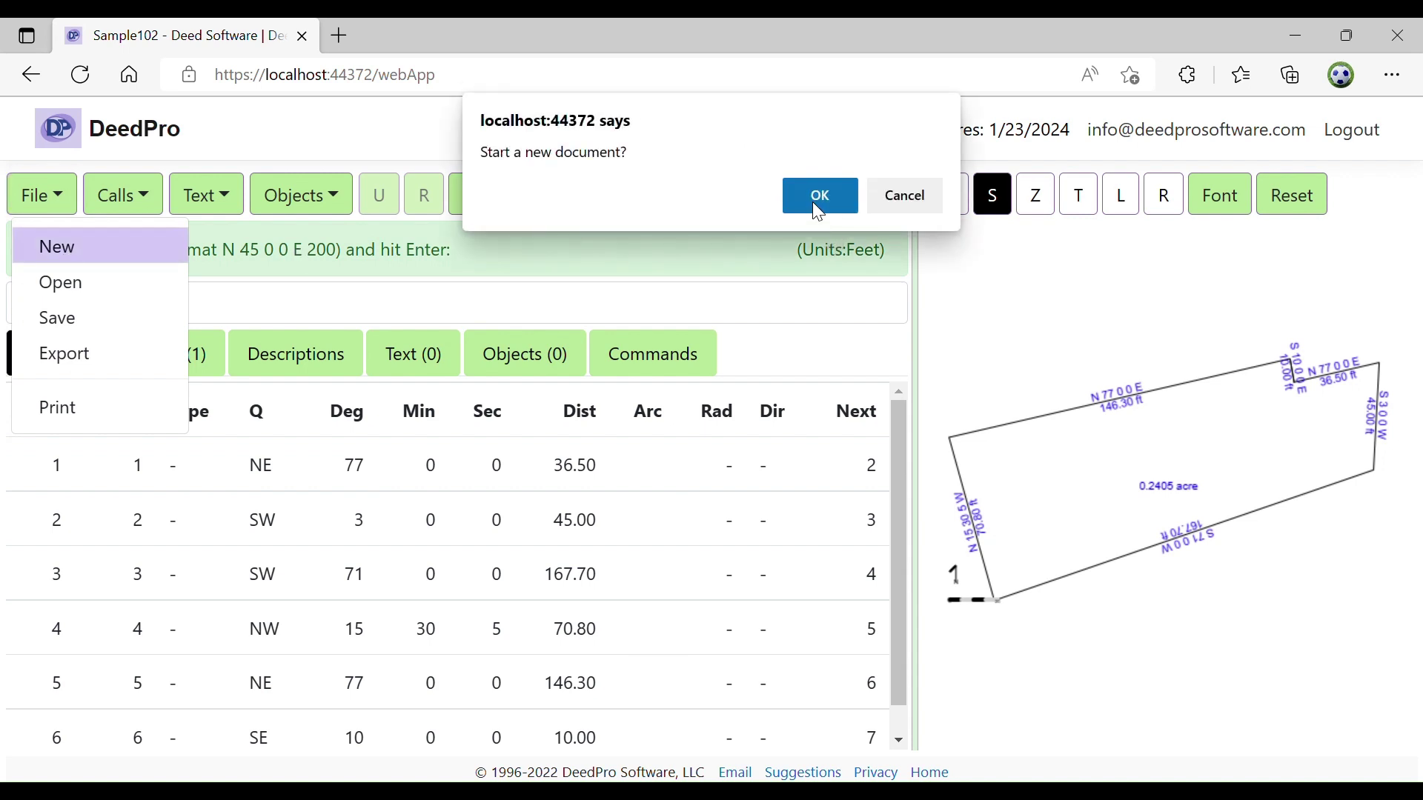
left_click(813, 202)
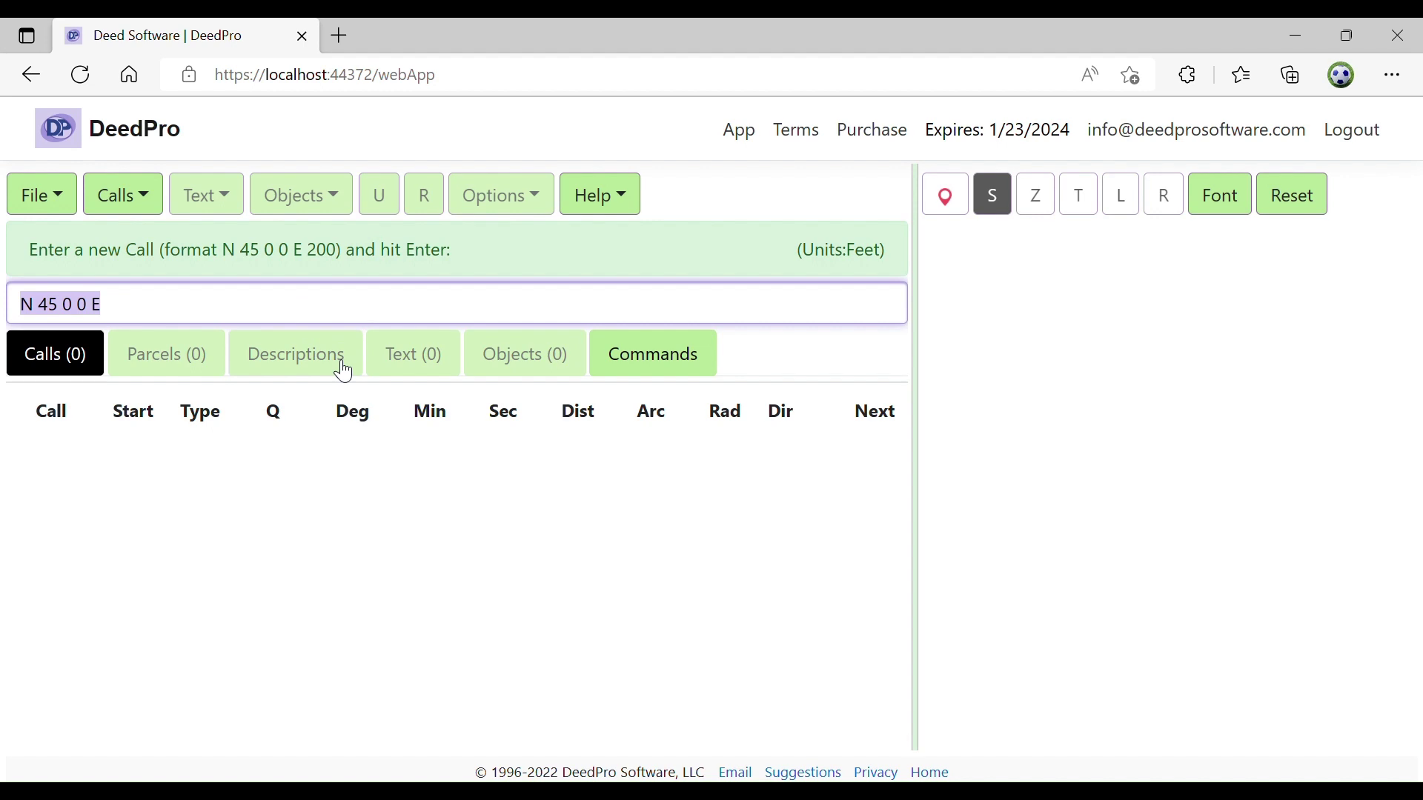
Enter the first call N 77 E 36.5 ft
type("n")
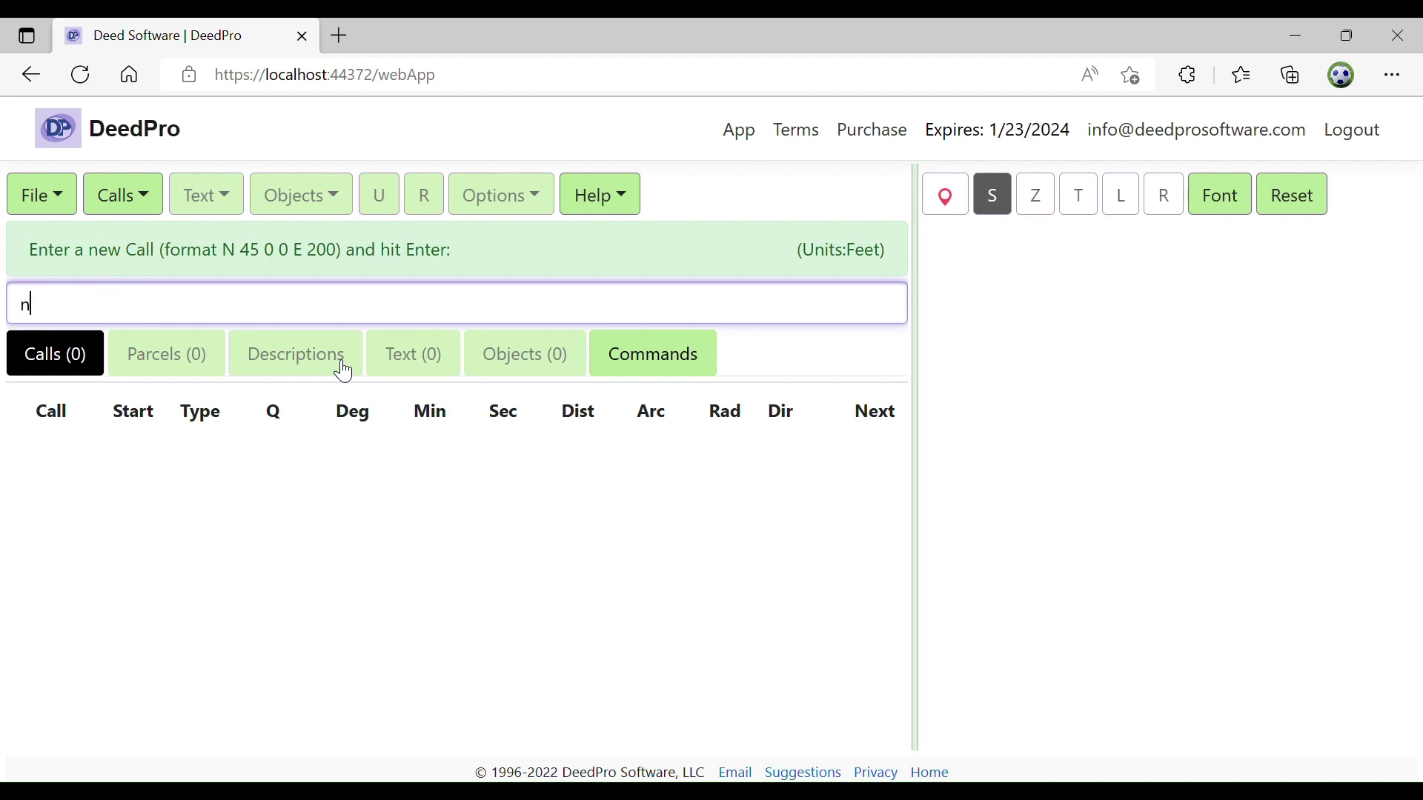
type(" 77 e 36.5")
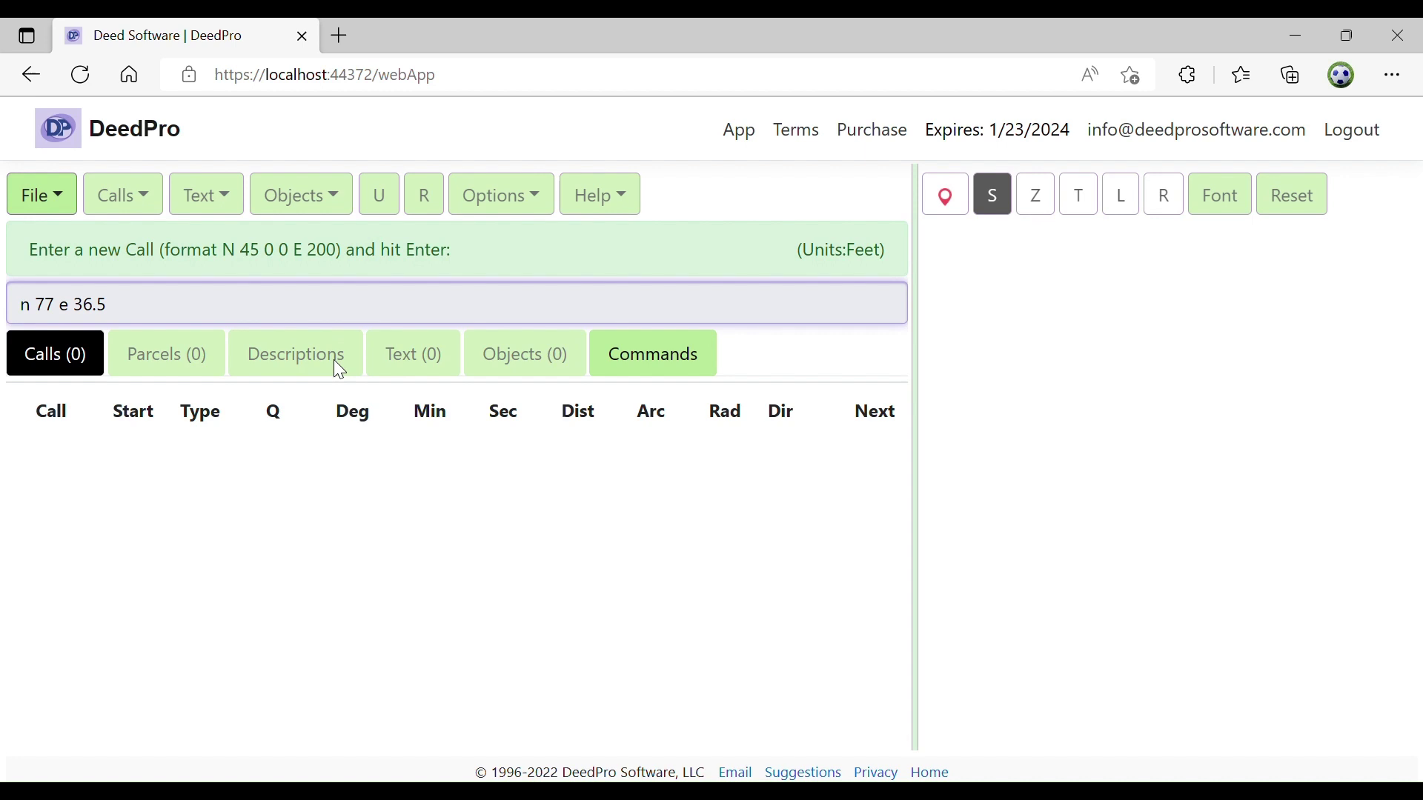
key("Return")
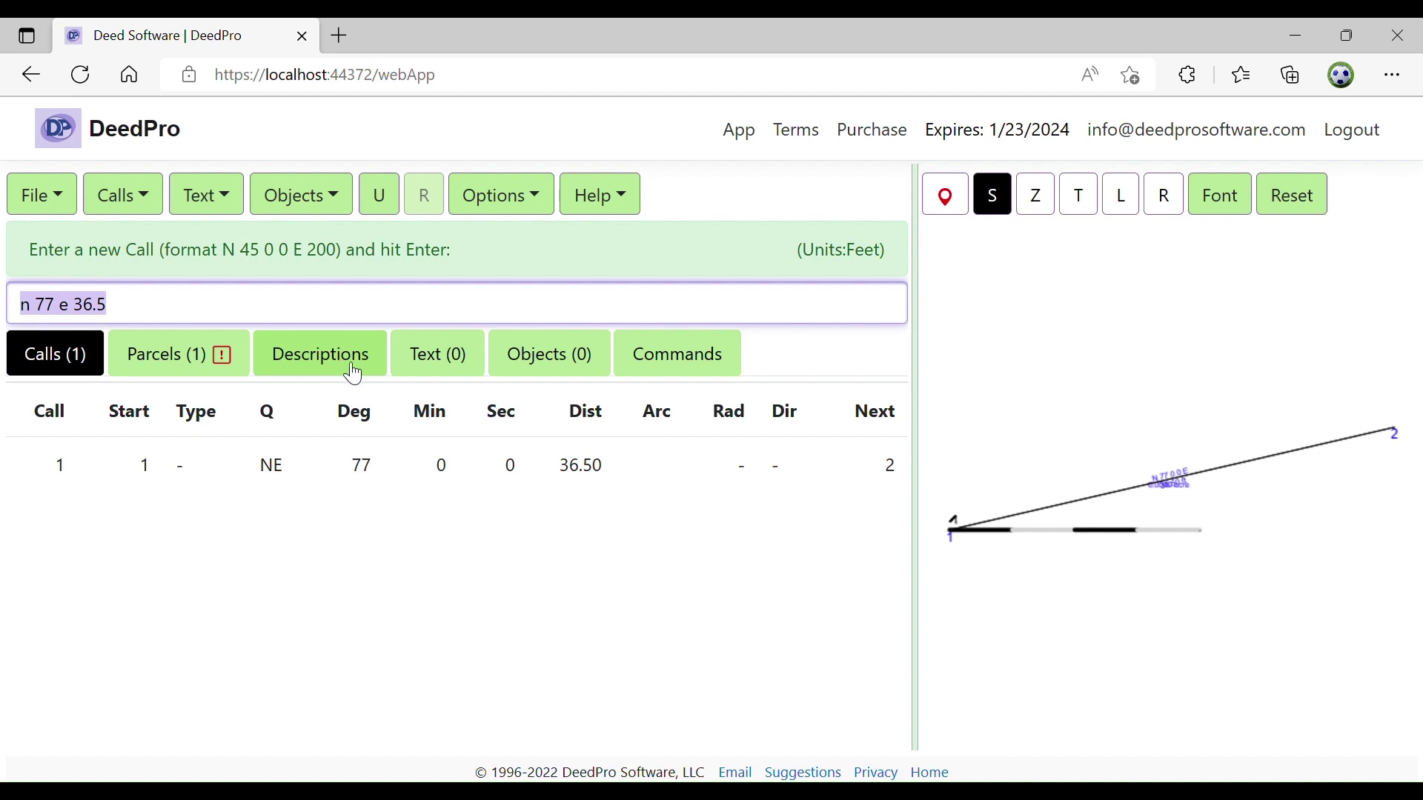
left_click(612, 212)
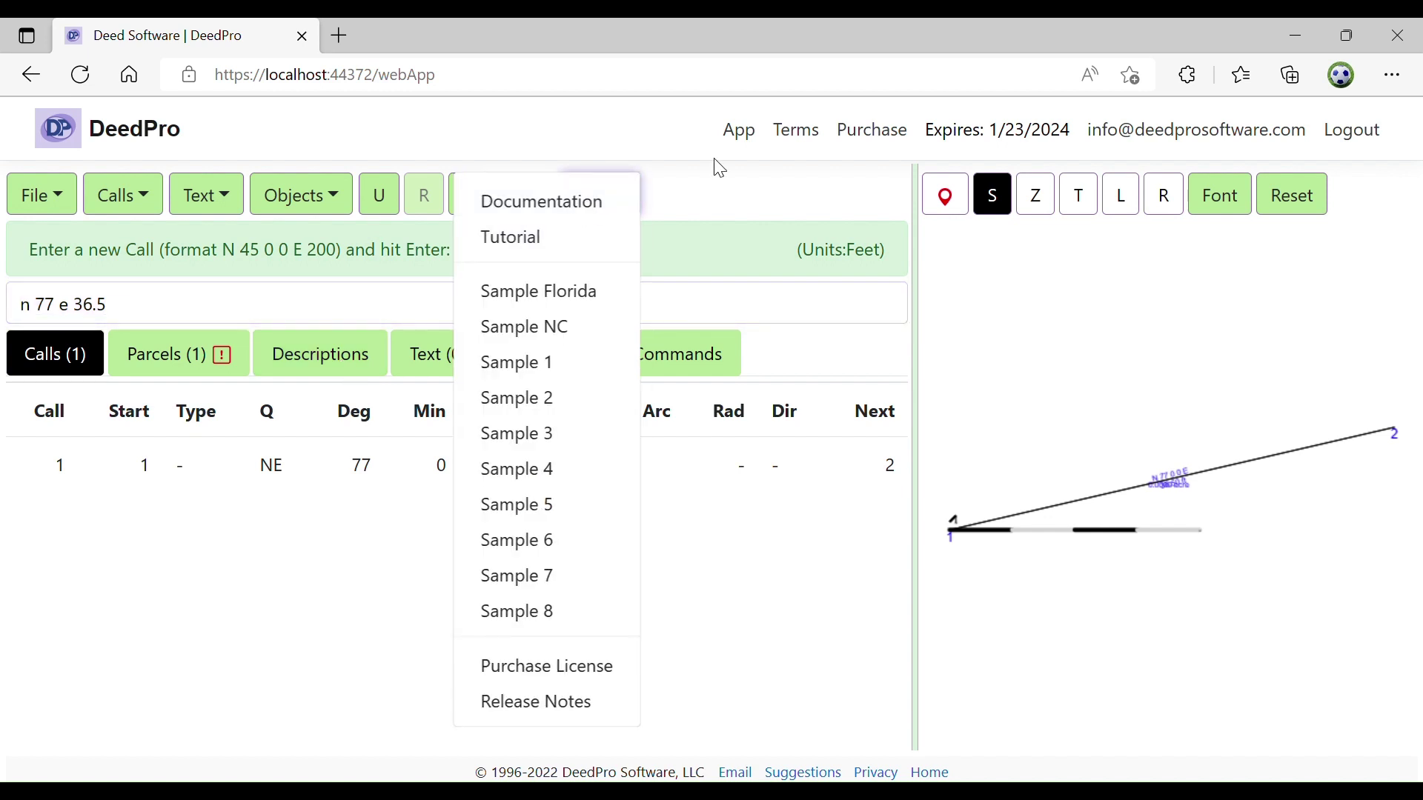
left_click(716, 185)
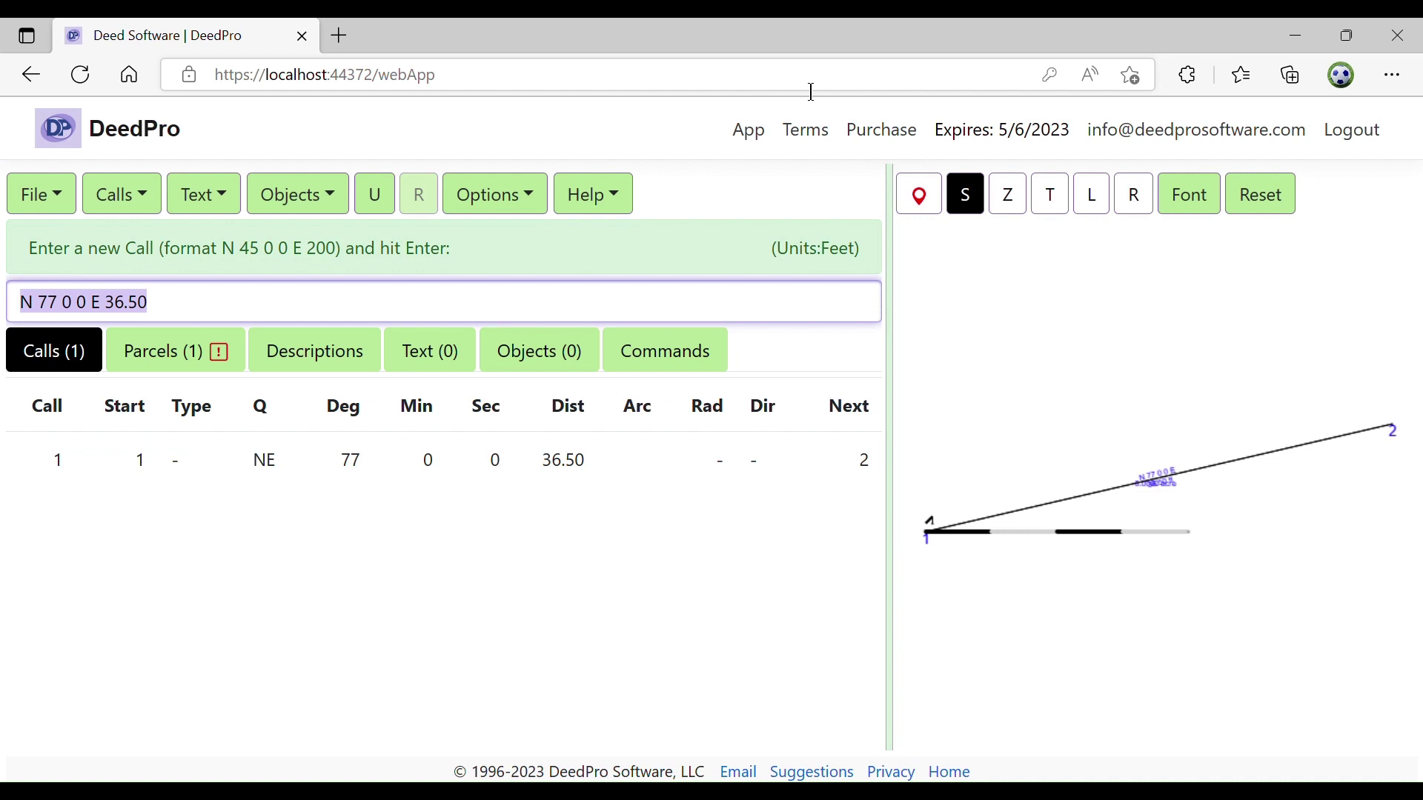
Add calls S 2 W 45 ft and S 71 W 167.7 ft
type("s ")
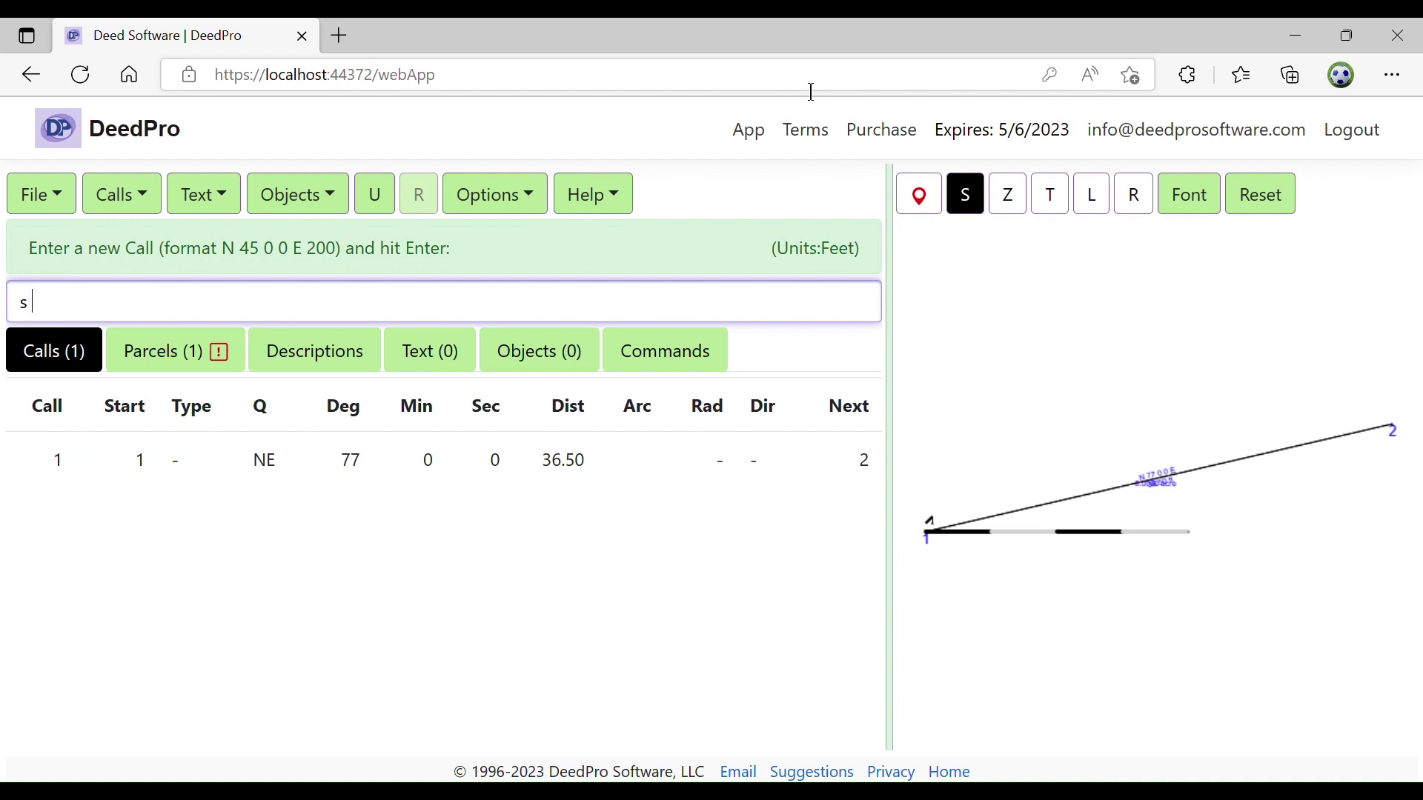
type("2 w 45")
key("Return")
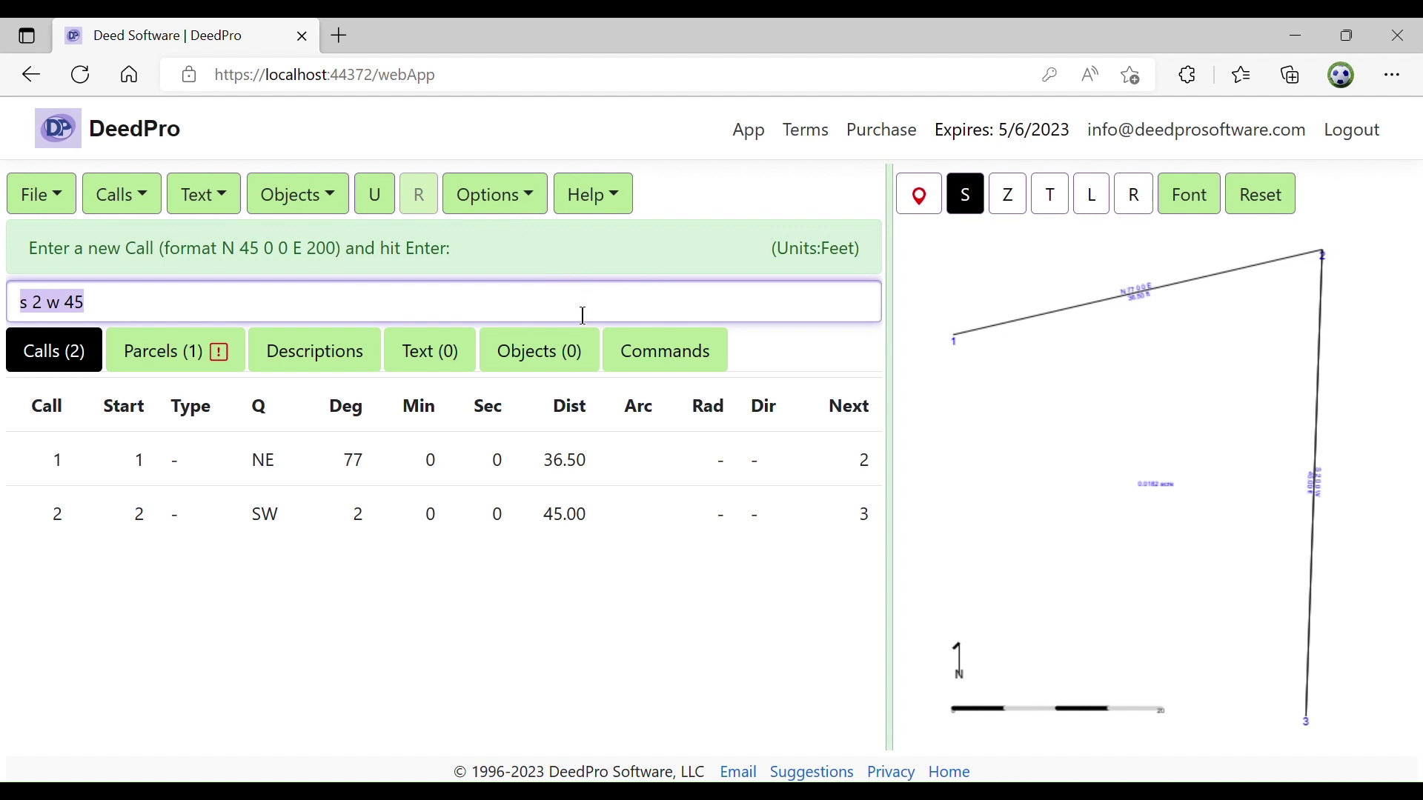
left_click(536, 218)
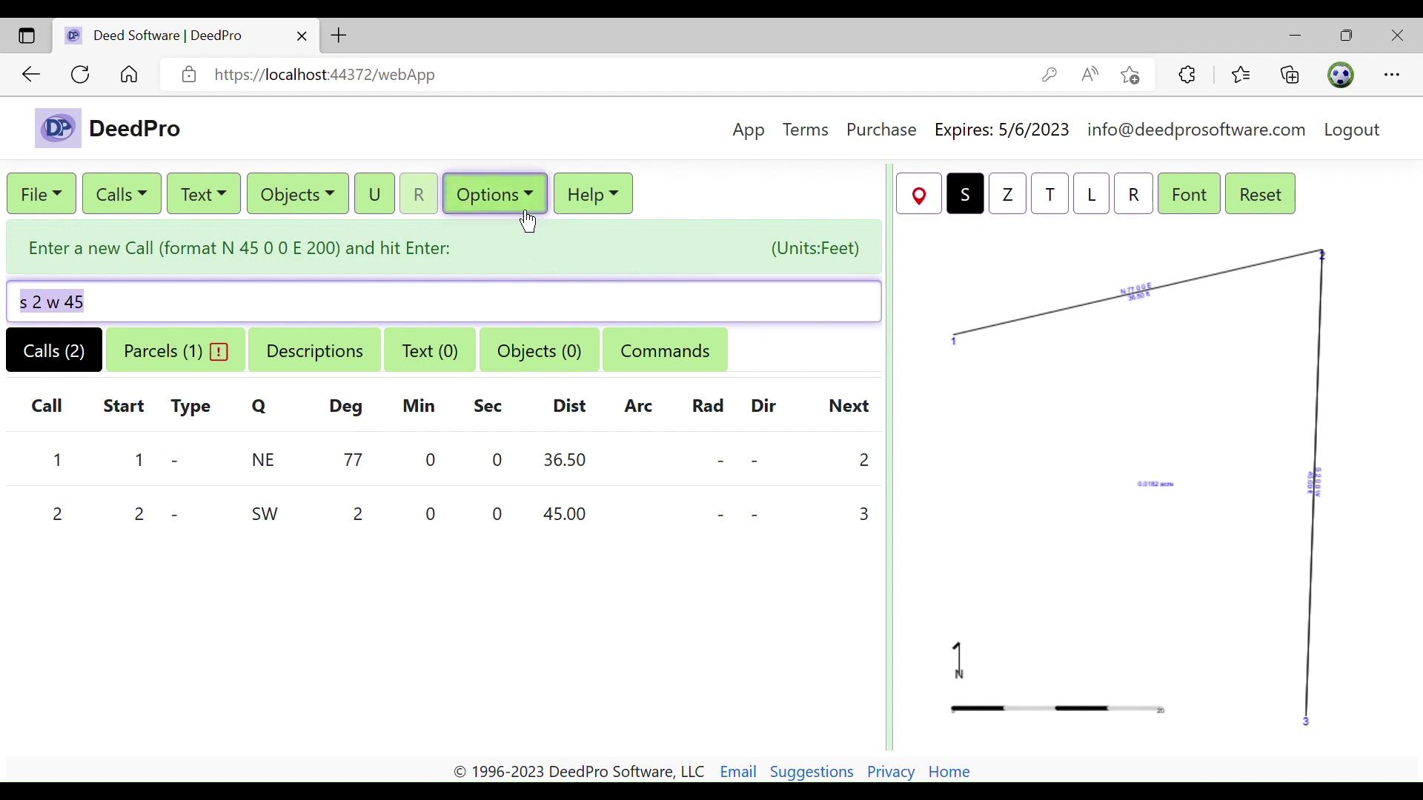
left_click(502, 236)
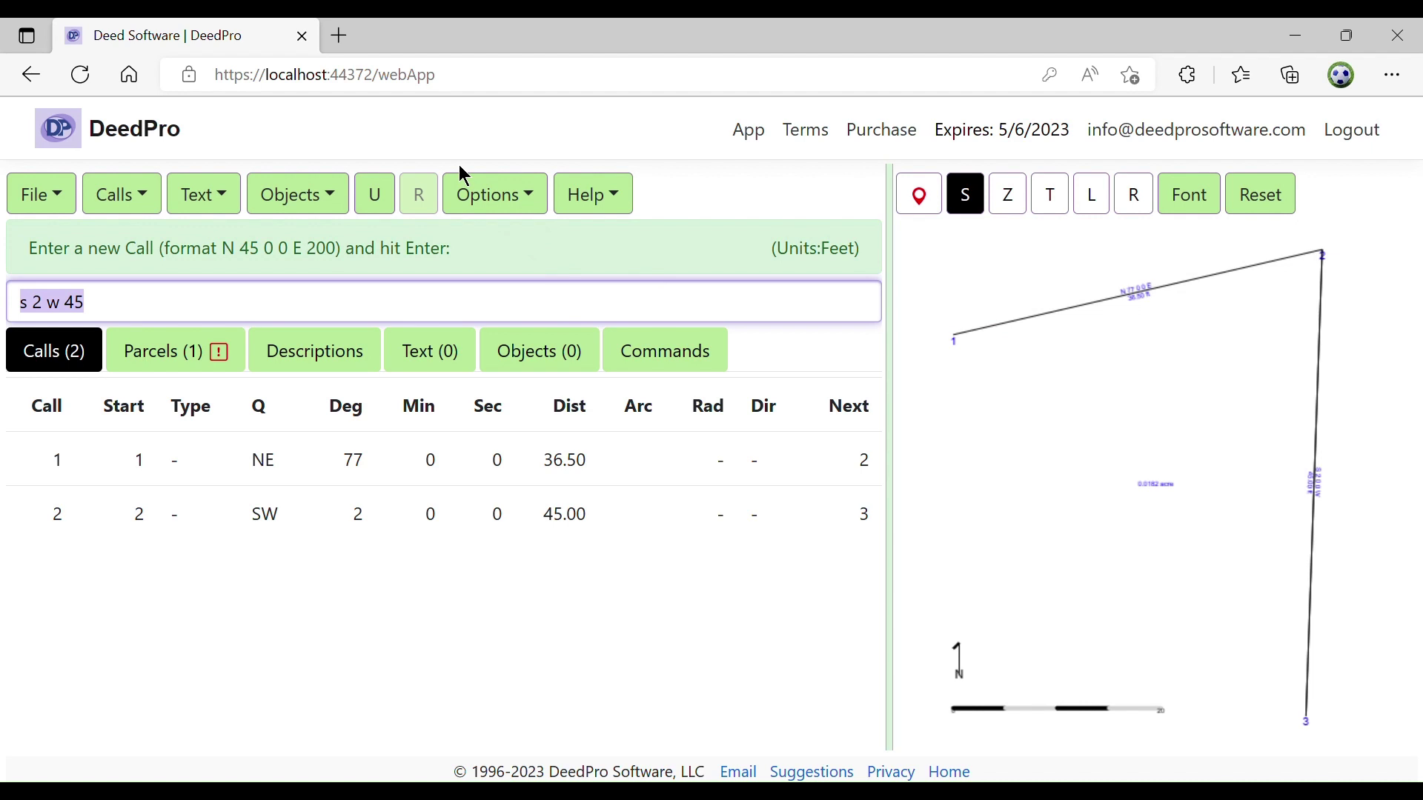
type("s 71")
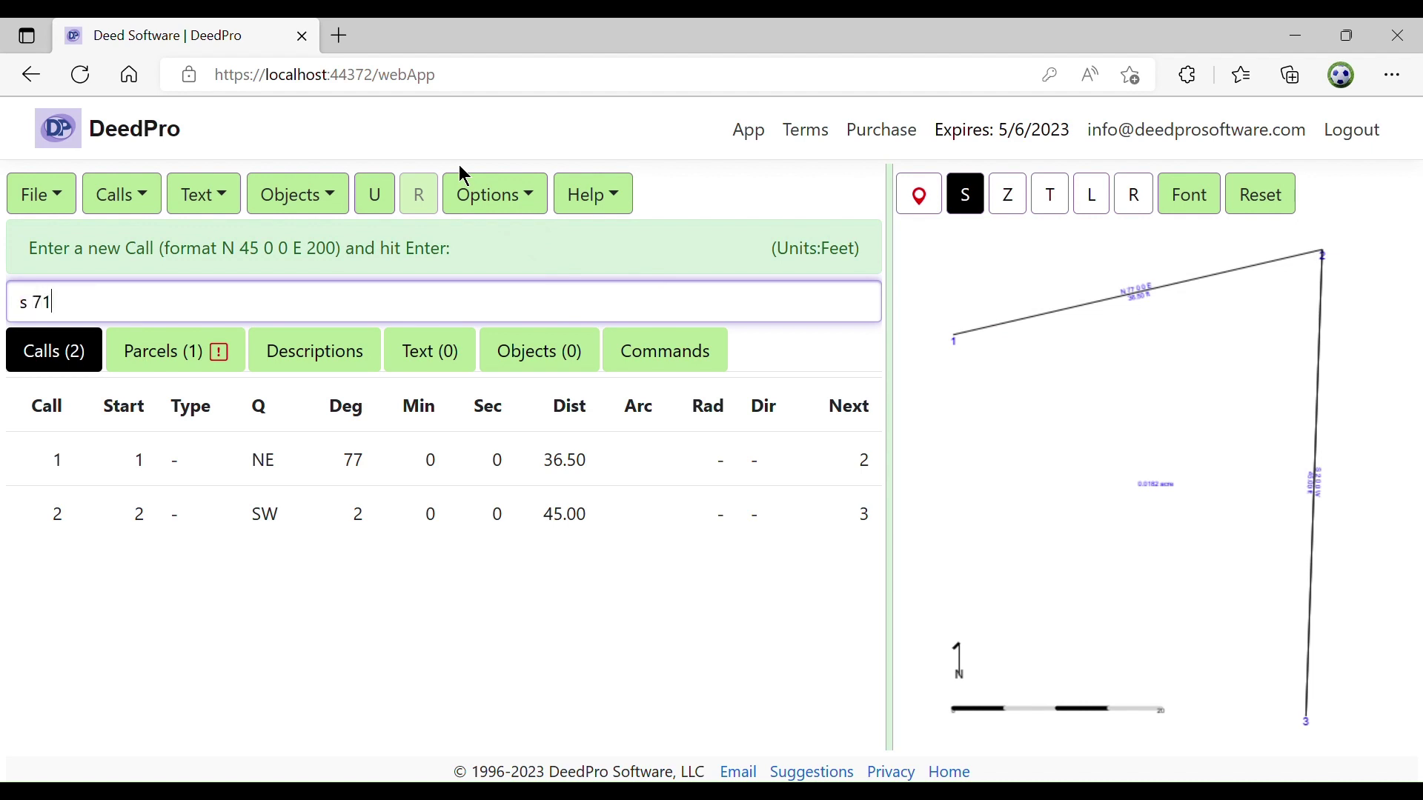
type(" w 167.7")
key("Return")
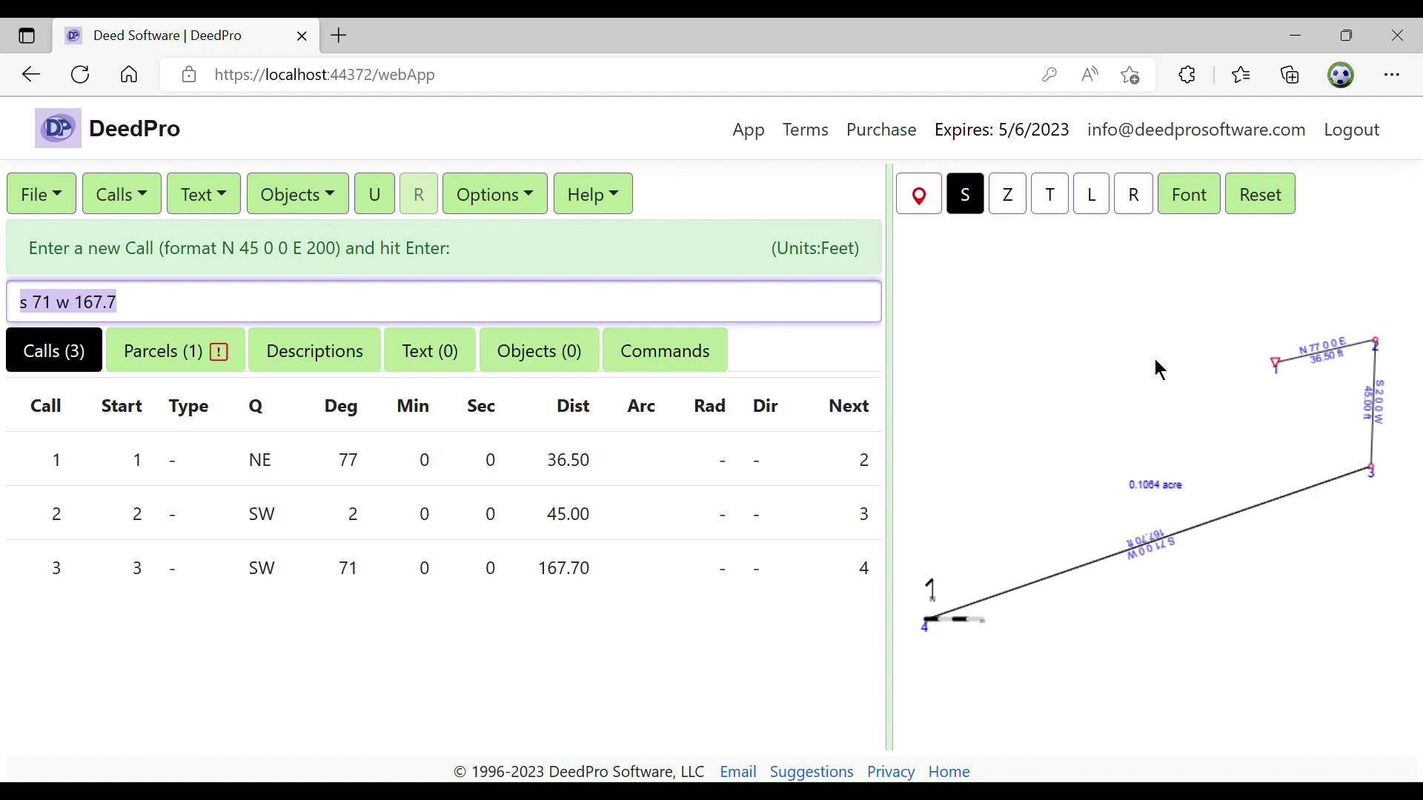
Add calls N 15 30 5 W 70.8 ft and N 77 E 146.3 ft
type("n 15")
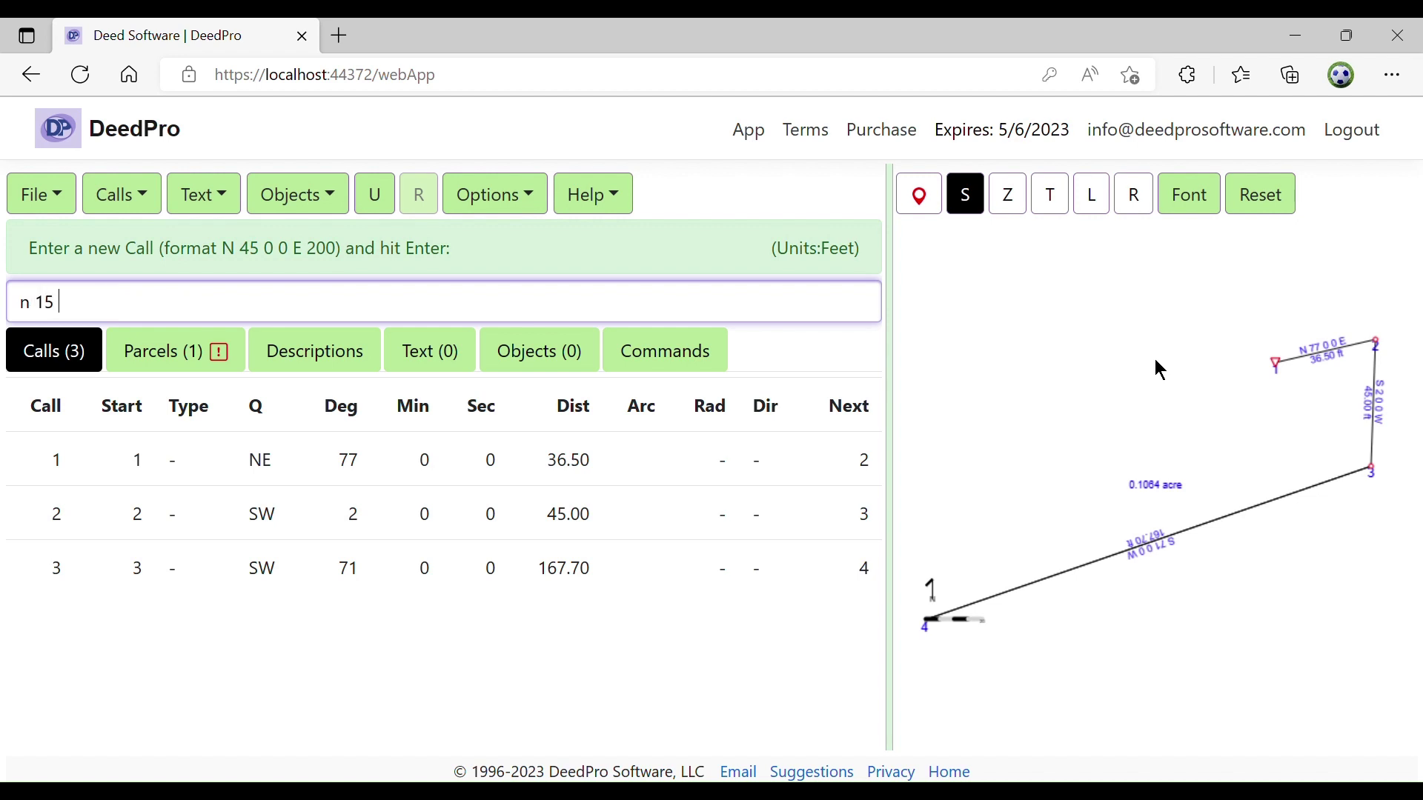
type(" 30 5 w 70.8")
key("Return")
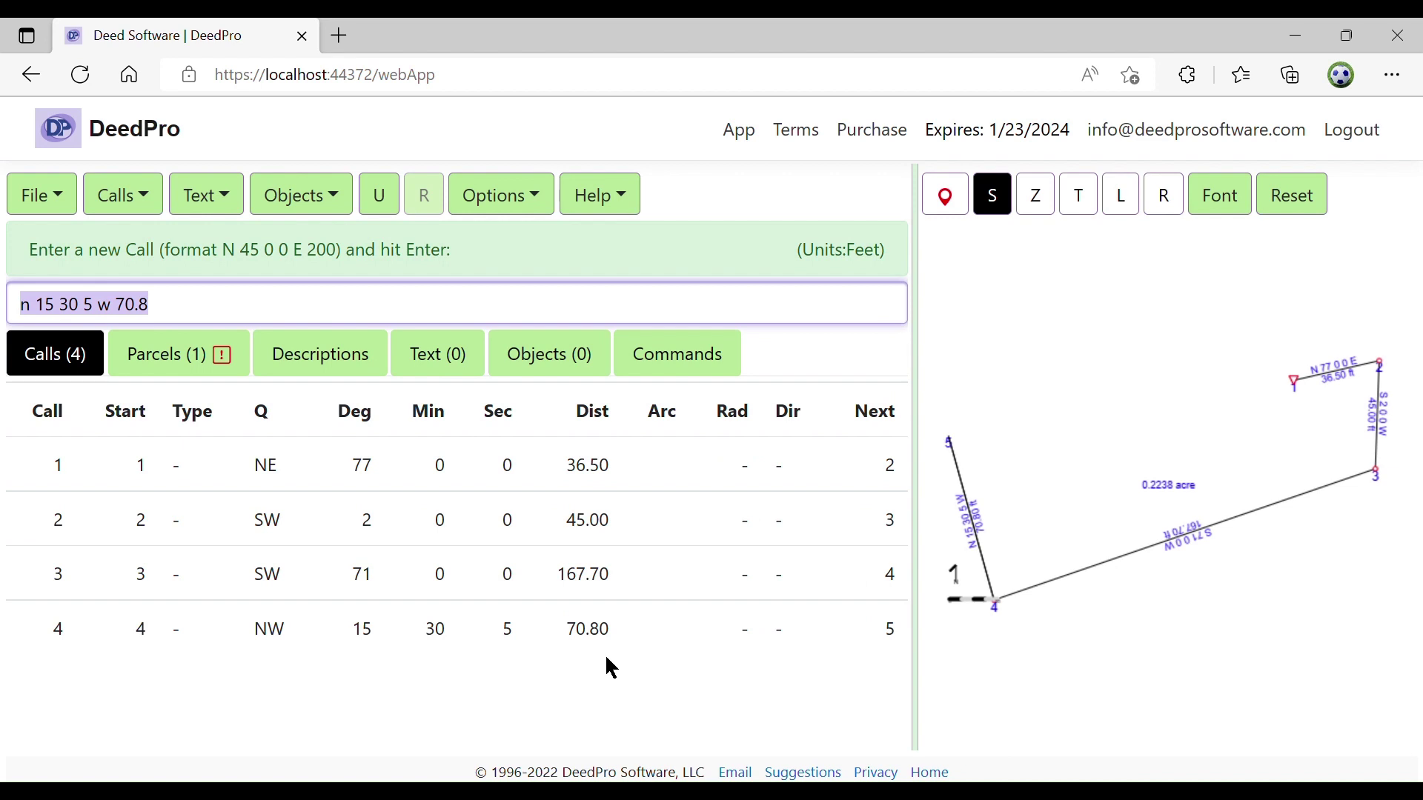
type("n 77")
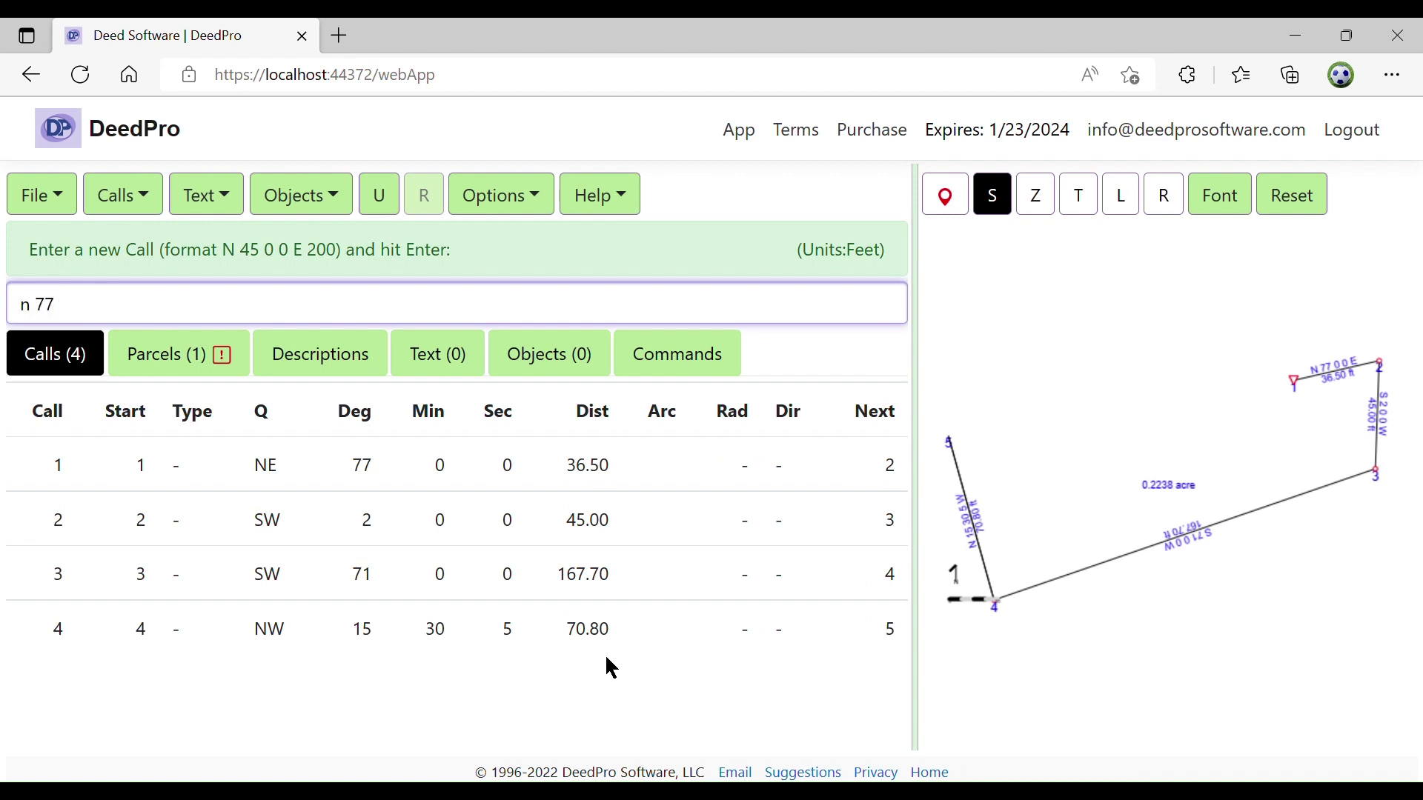
type(" e 146.3")
key("Return")
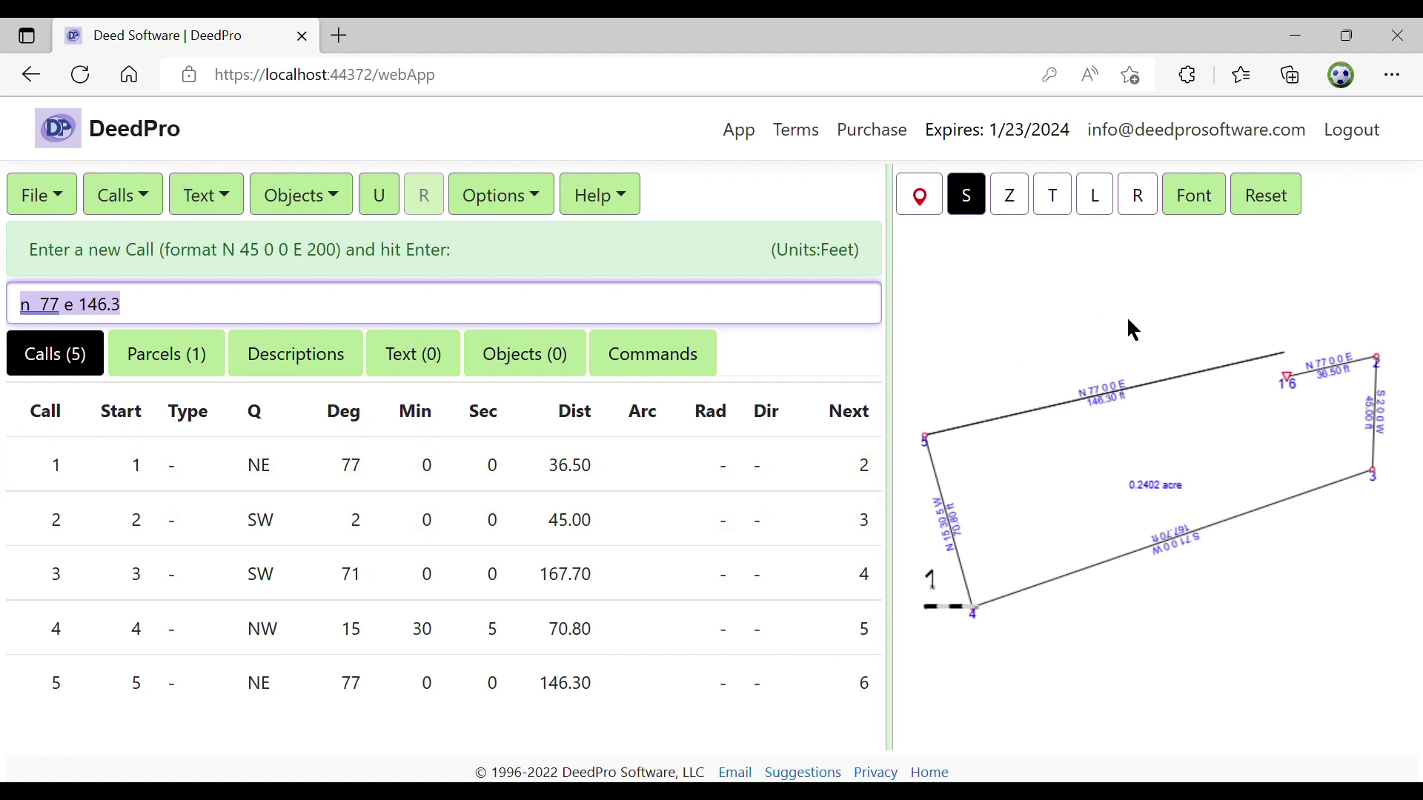
Zoom and pan around the parcel's corners, then reset the plot to the full view
scroll(1121, 349, "up", 5)
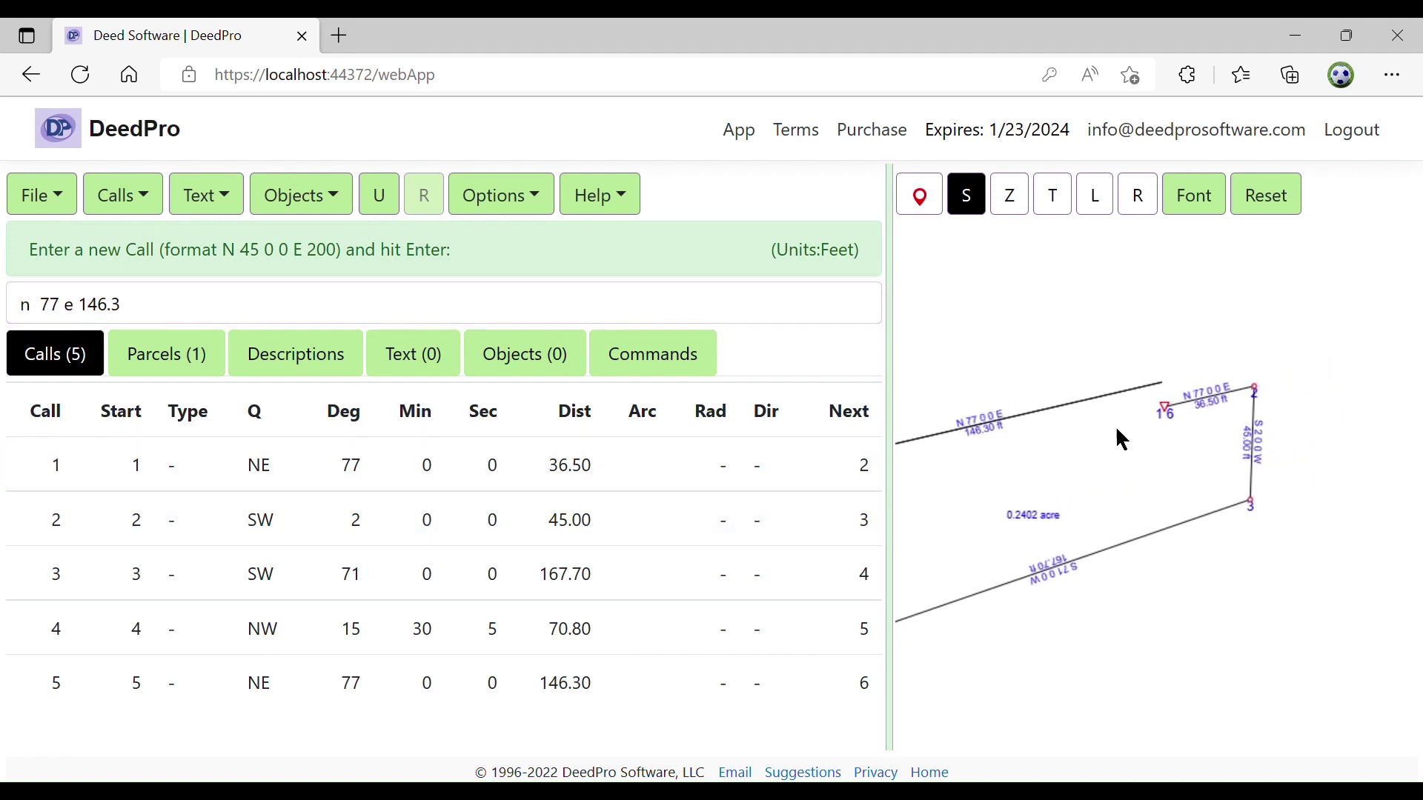
scroll(1163, 398, "up", 1)
left_click_drag(1163, 398, 1165, 478)
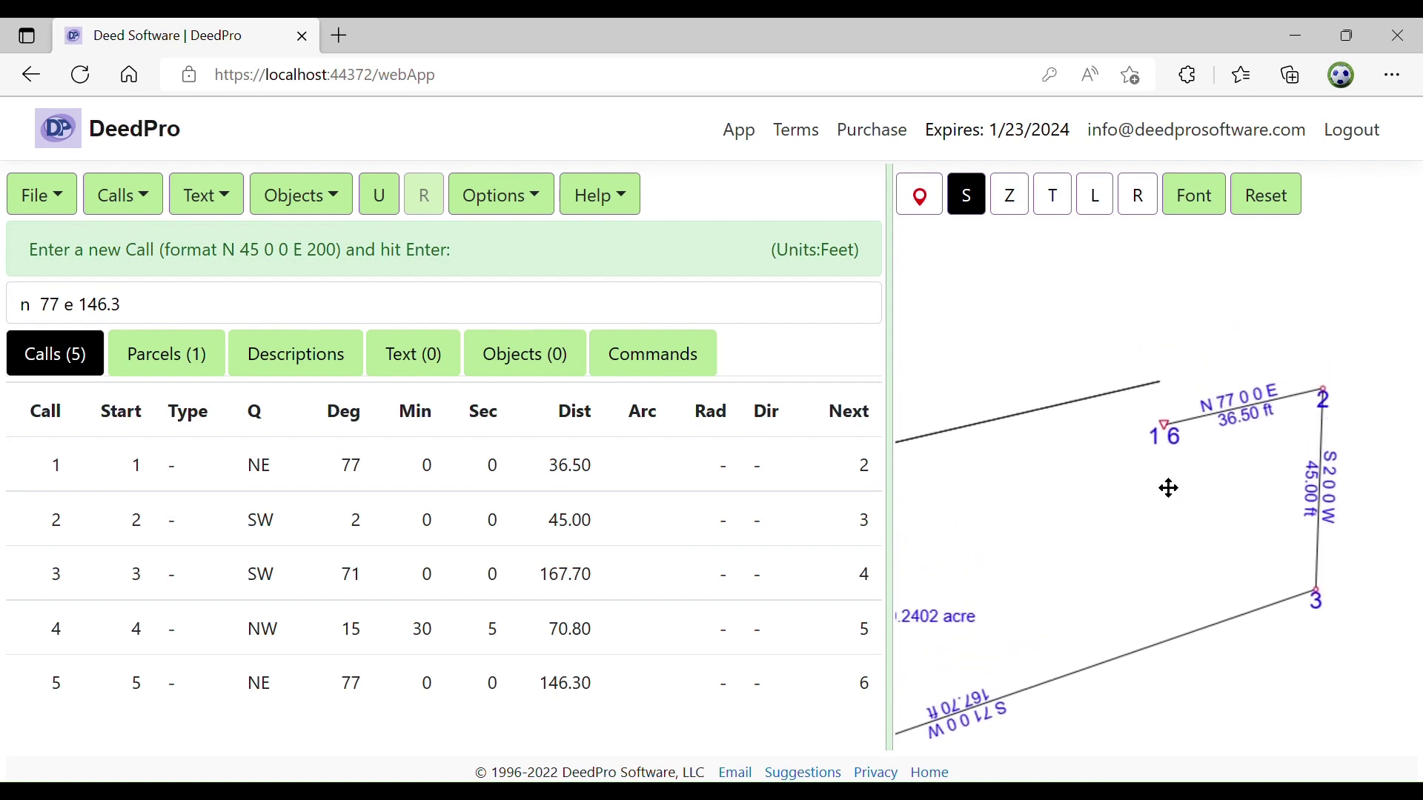
scroll(1160, 481, "up", 2)
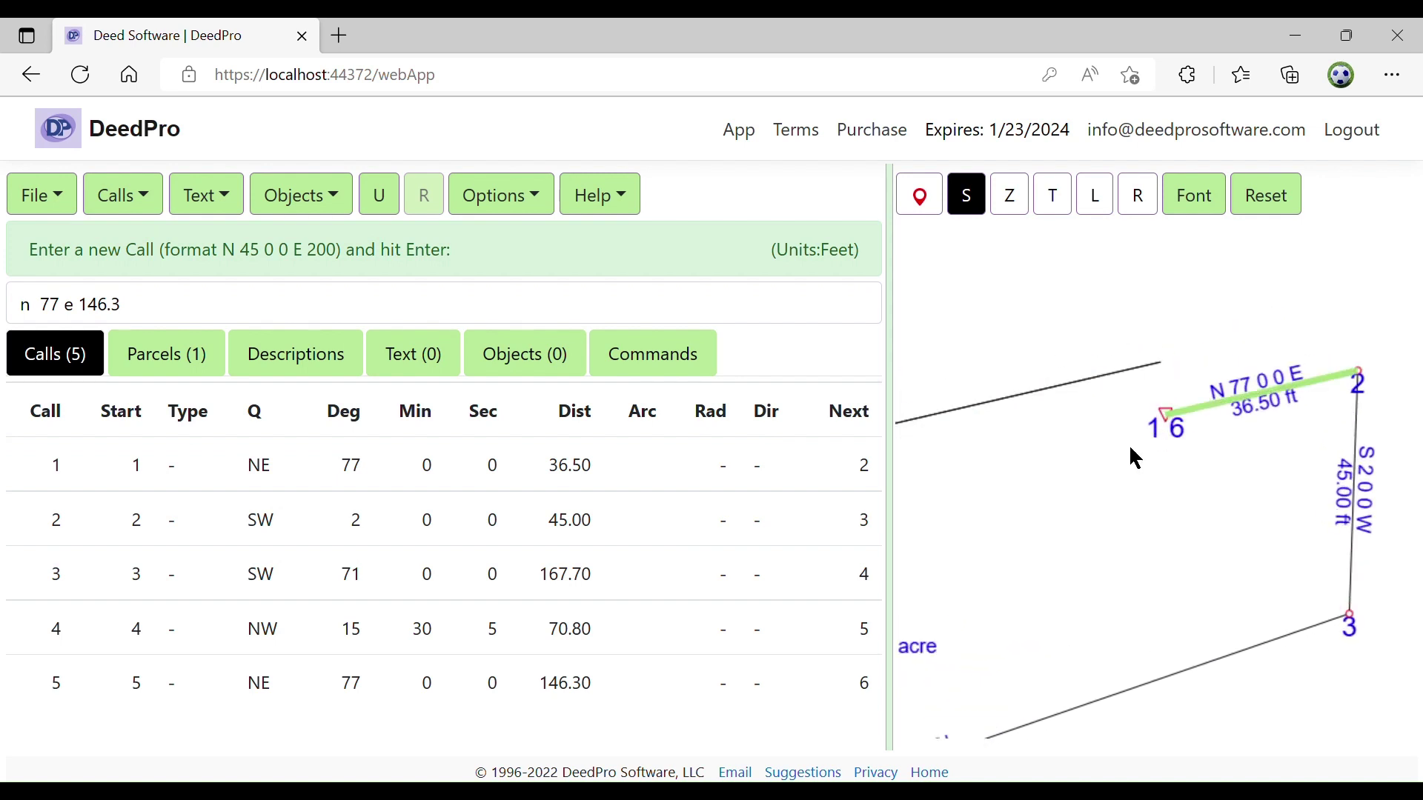
scroll(1118, 492, "down", 3)
scroll(1104, 483, "down", 1)
left_click_drag(1033, 397, 1094, 379)
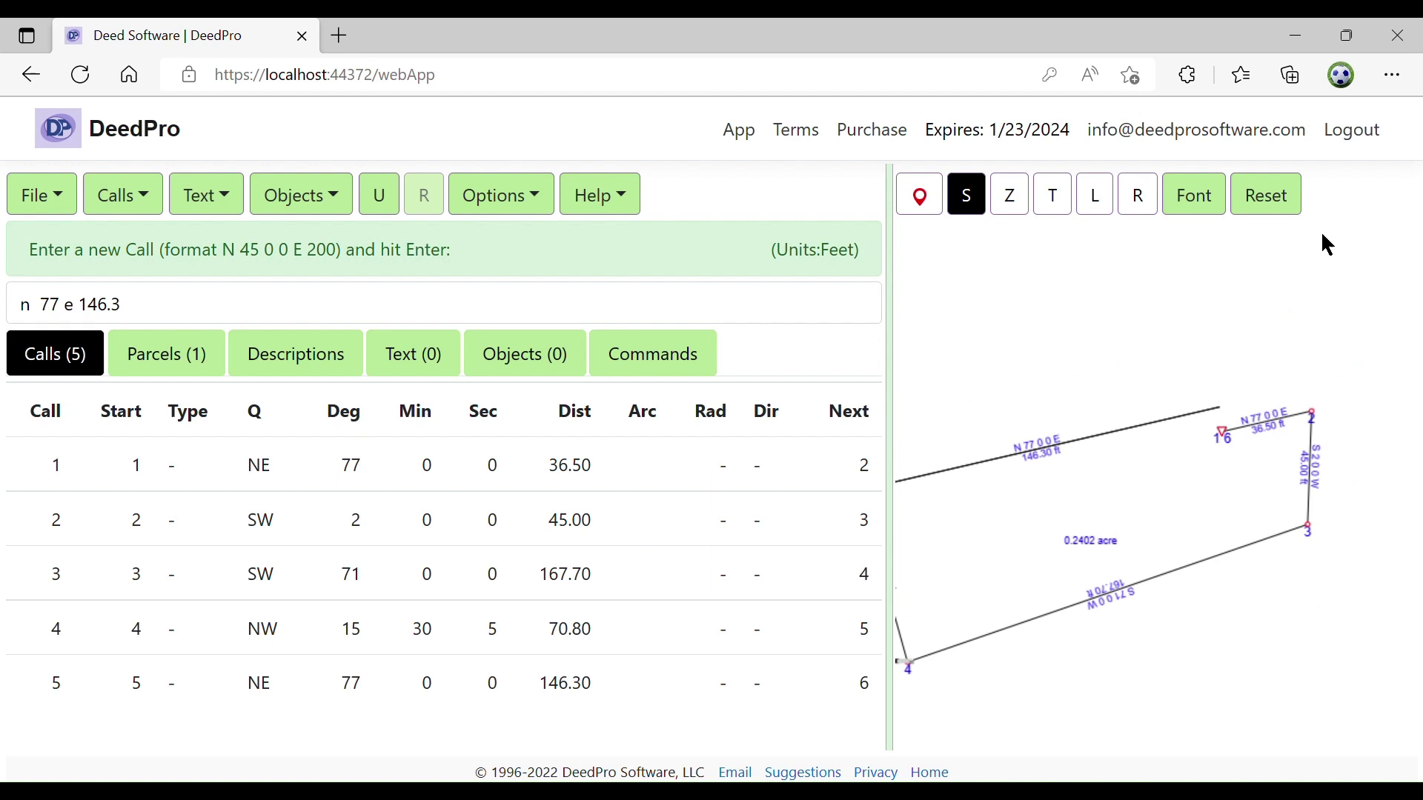
left_click(1295, 210)
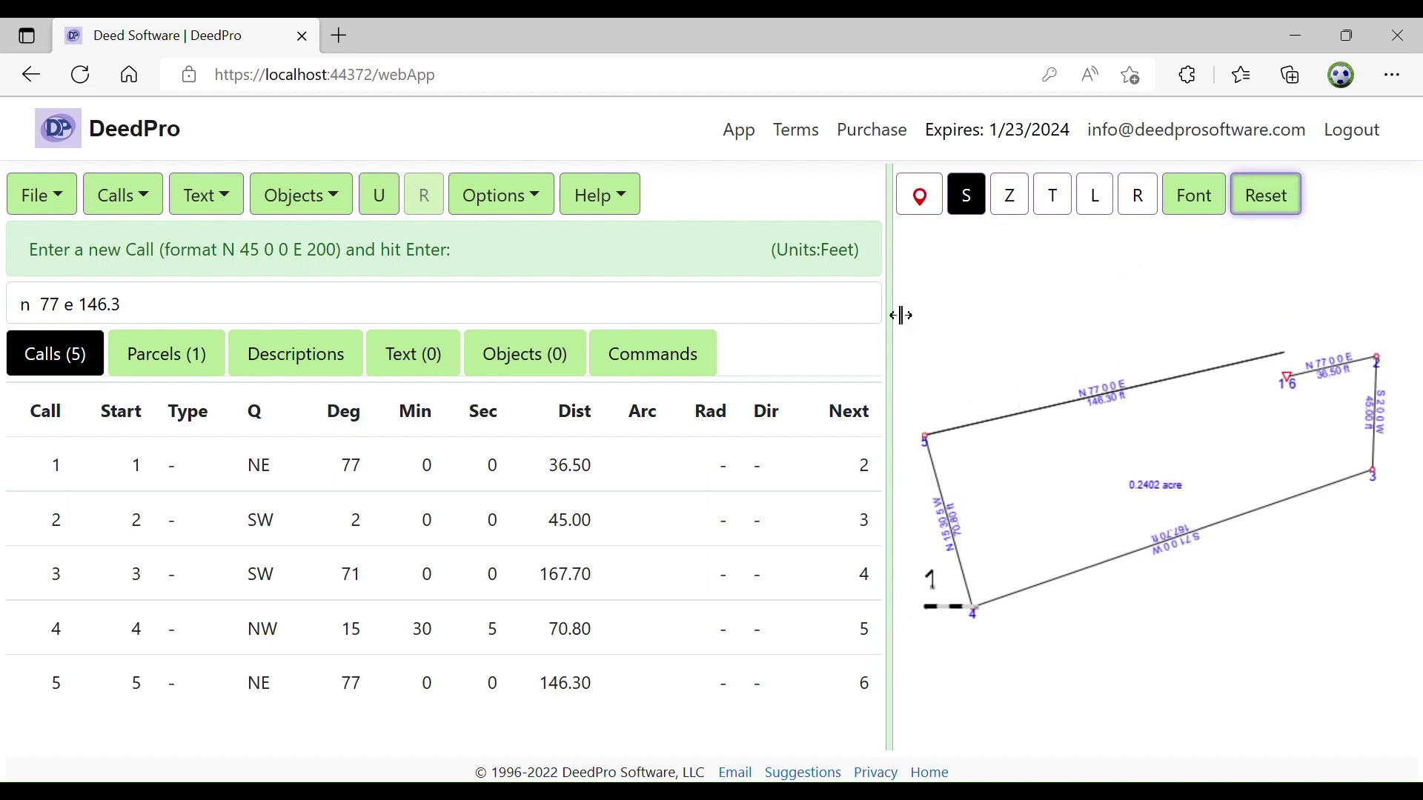
Add a sixth call of 10 degrees, quadrant SE, distance 10 ft via Calls > Add
left_click(144, 207)
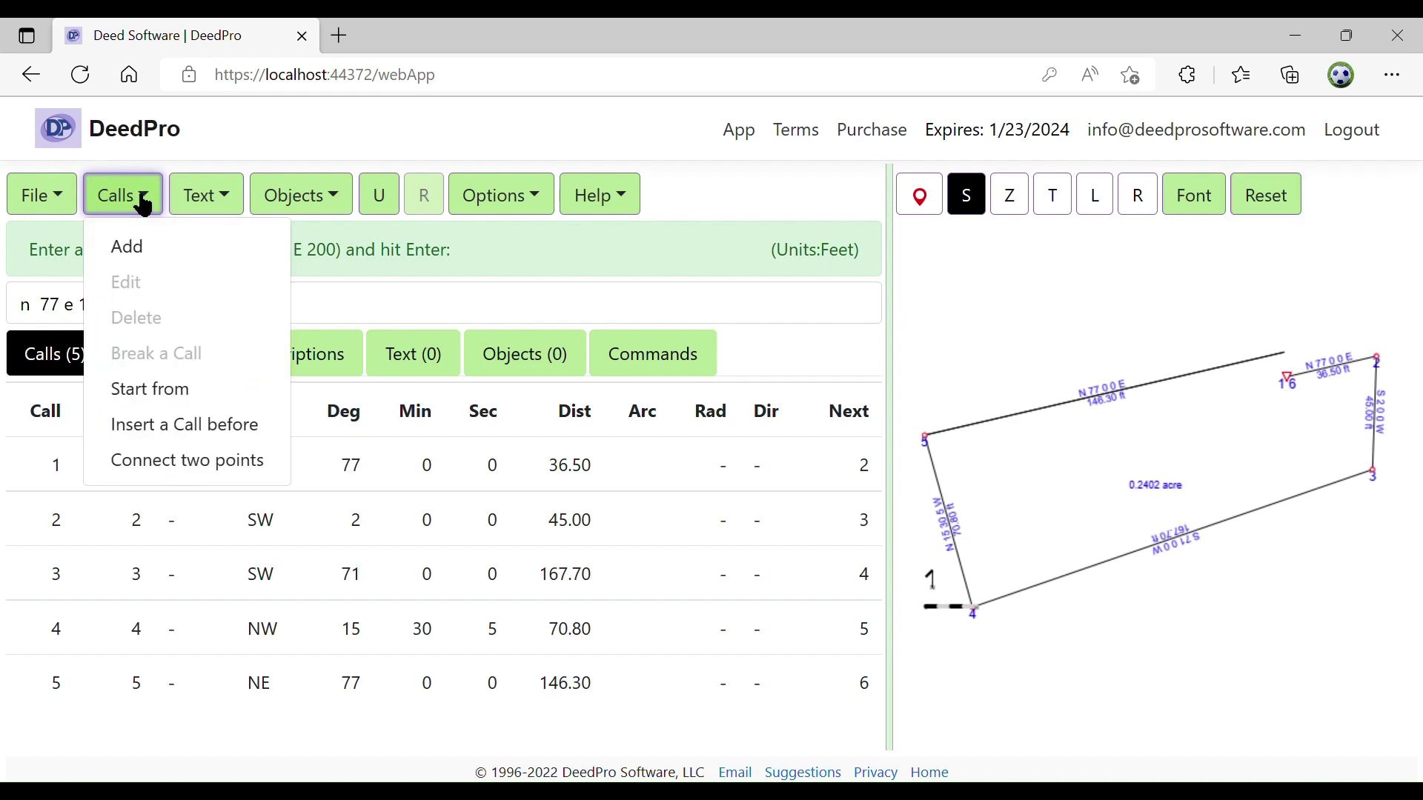
left_click(148, 244)
left_click_drag(664, 165, 543, 178)
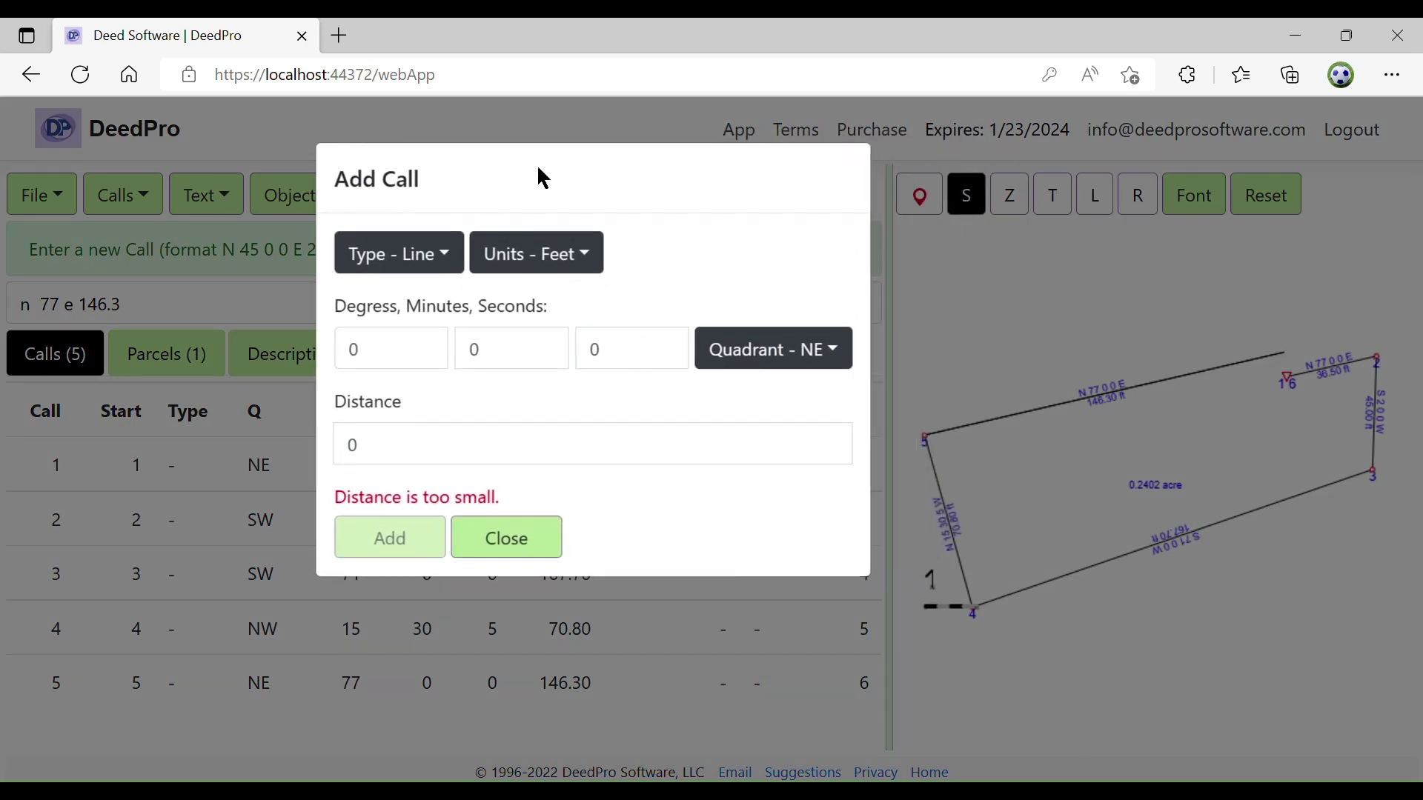
left_click(412, 352)
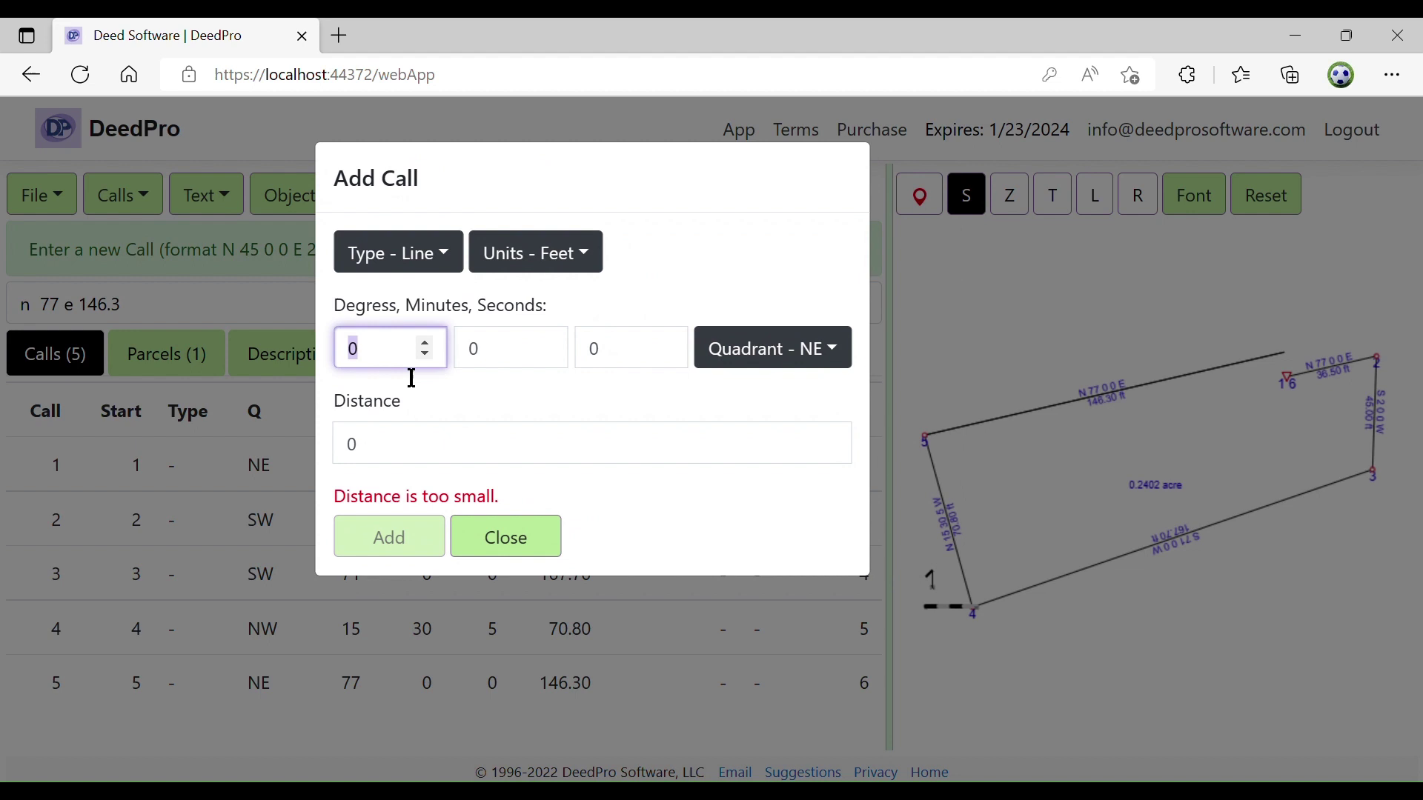
type("10")
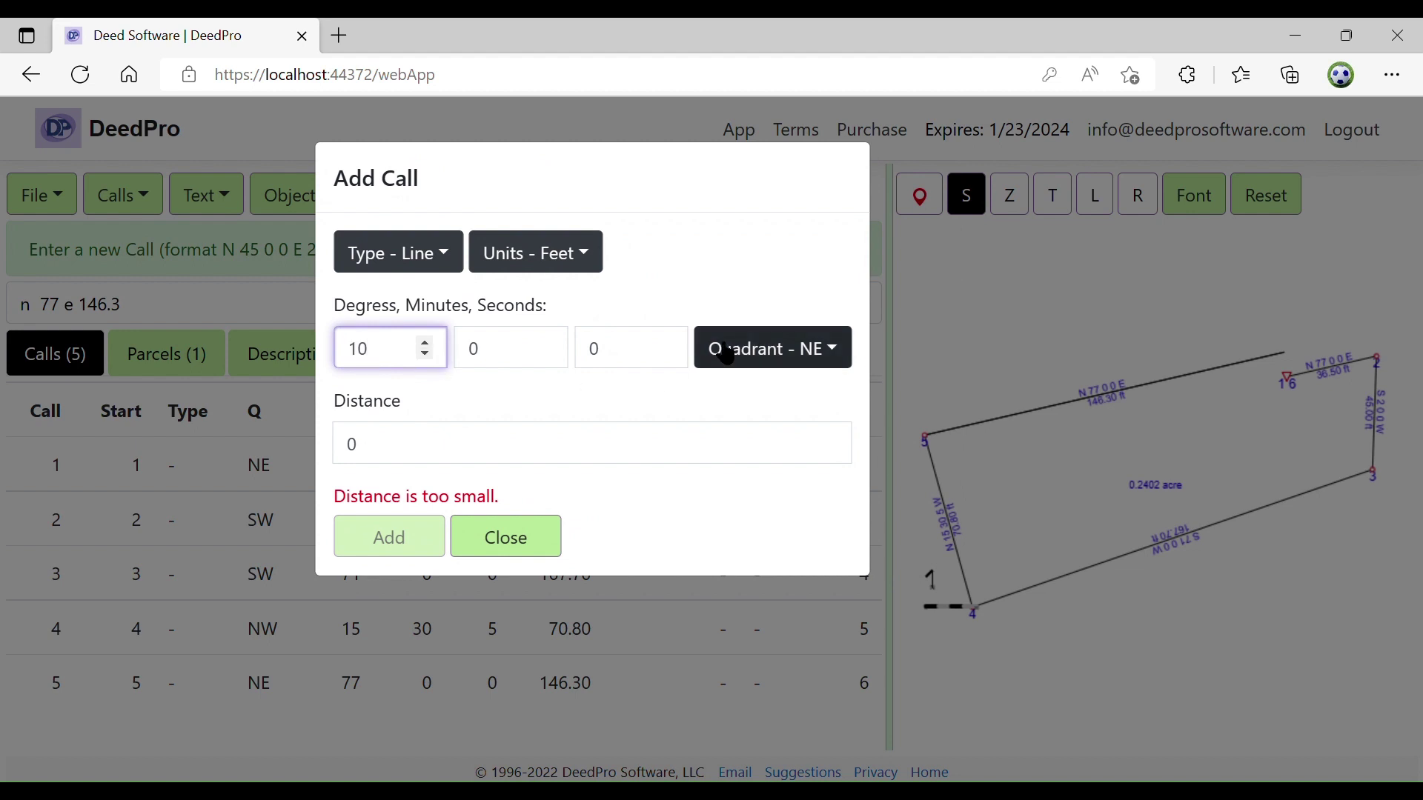
left_click(758, 363)
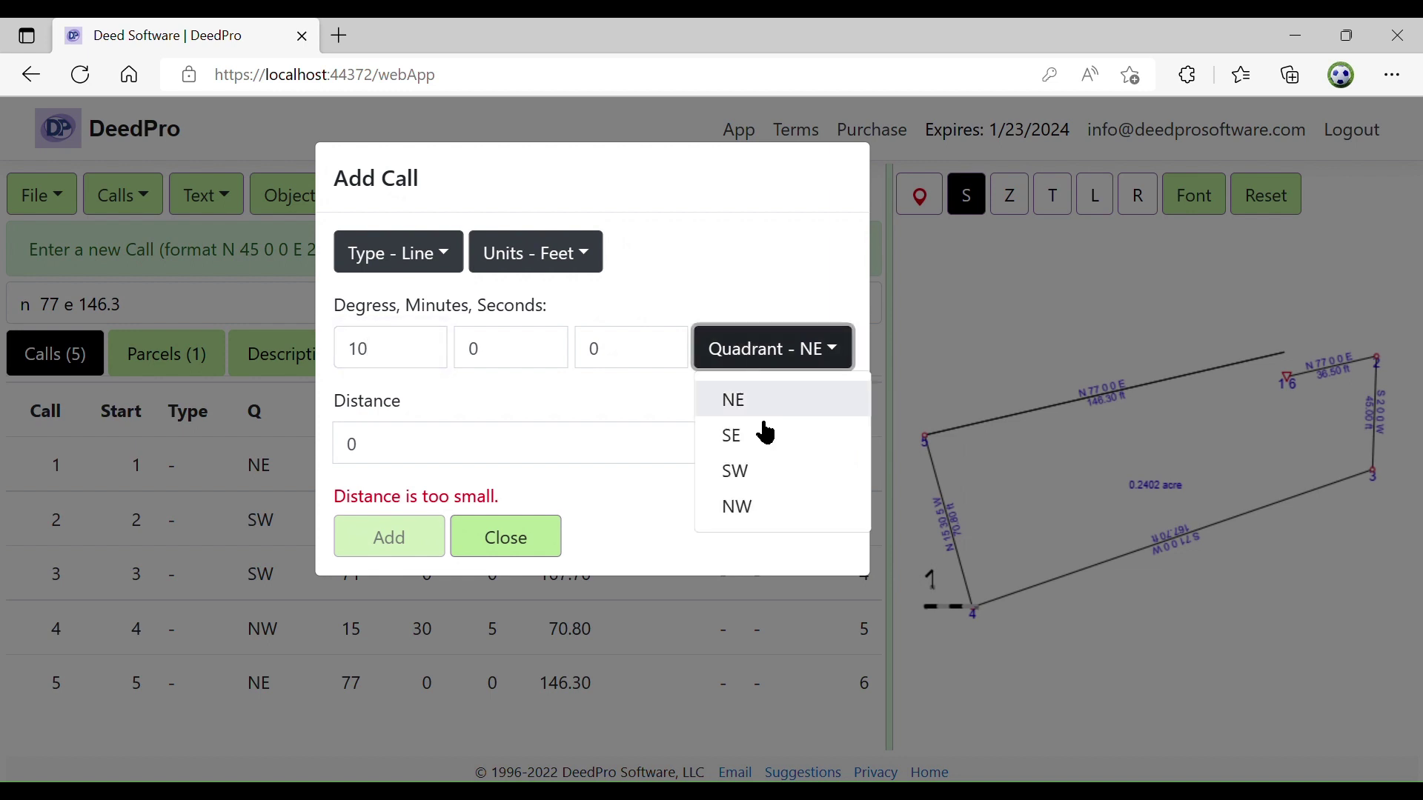
left_click(763, 443)
left_click(434, 466)
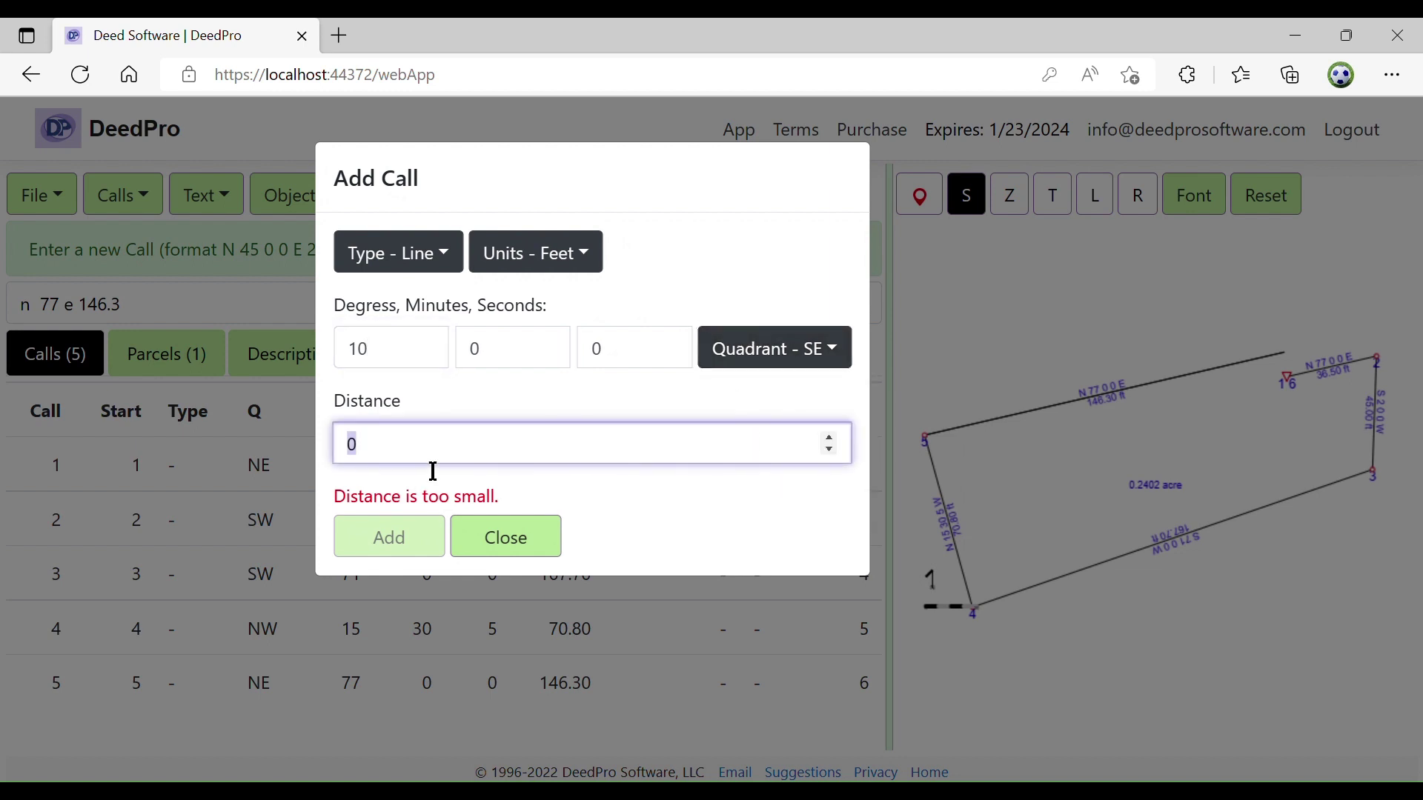
type("10")
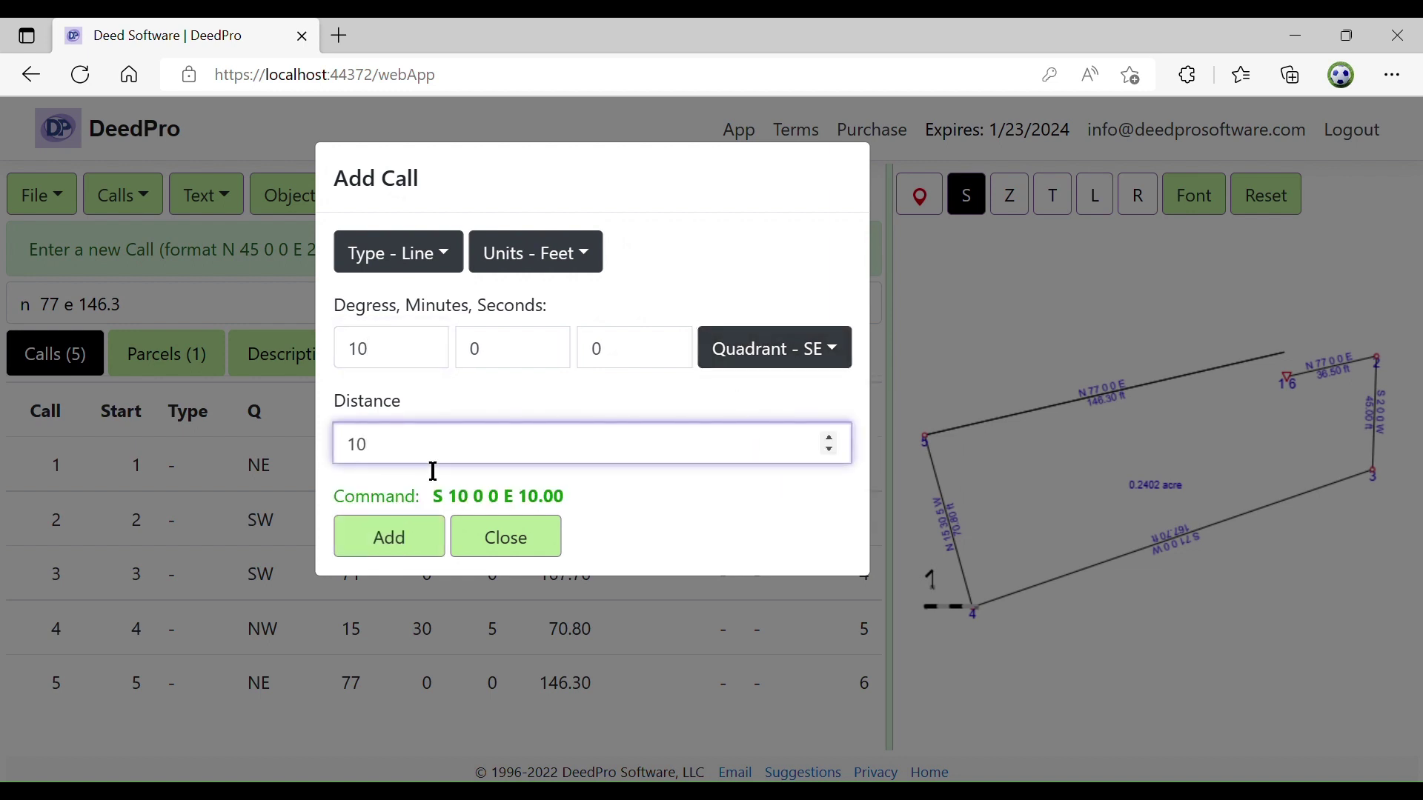
left_click(435, 547)
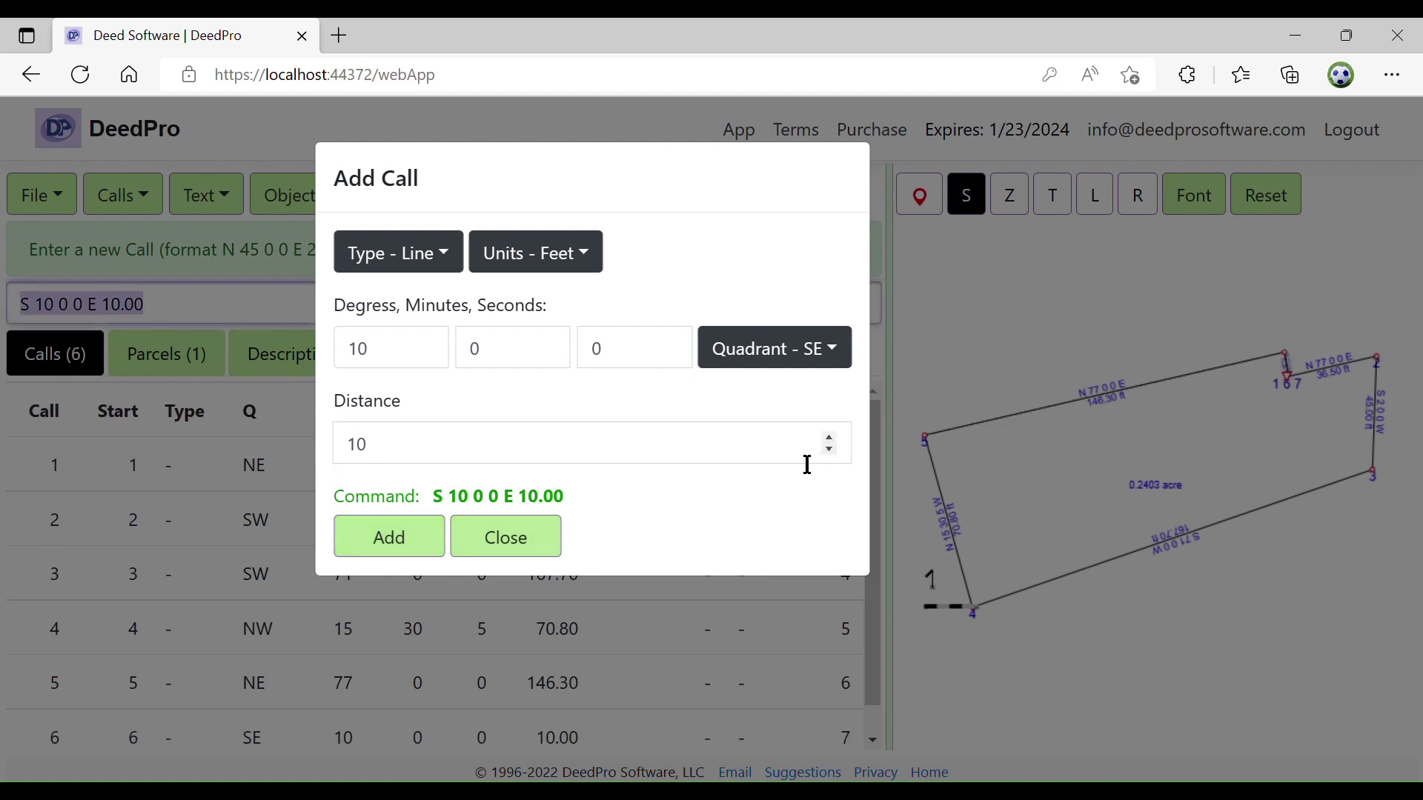
left_click(514, 543)
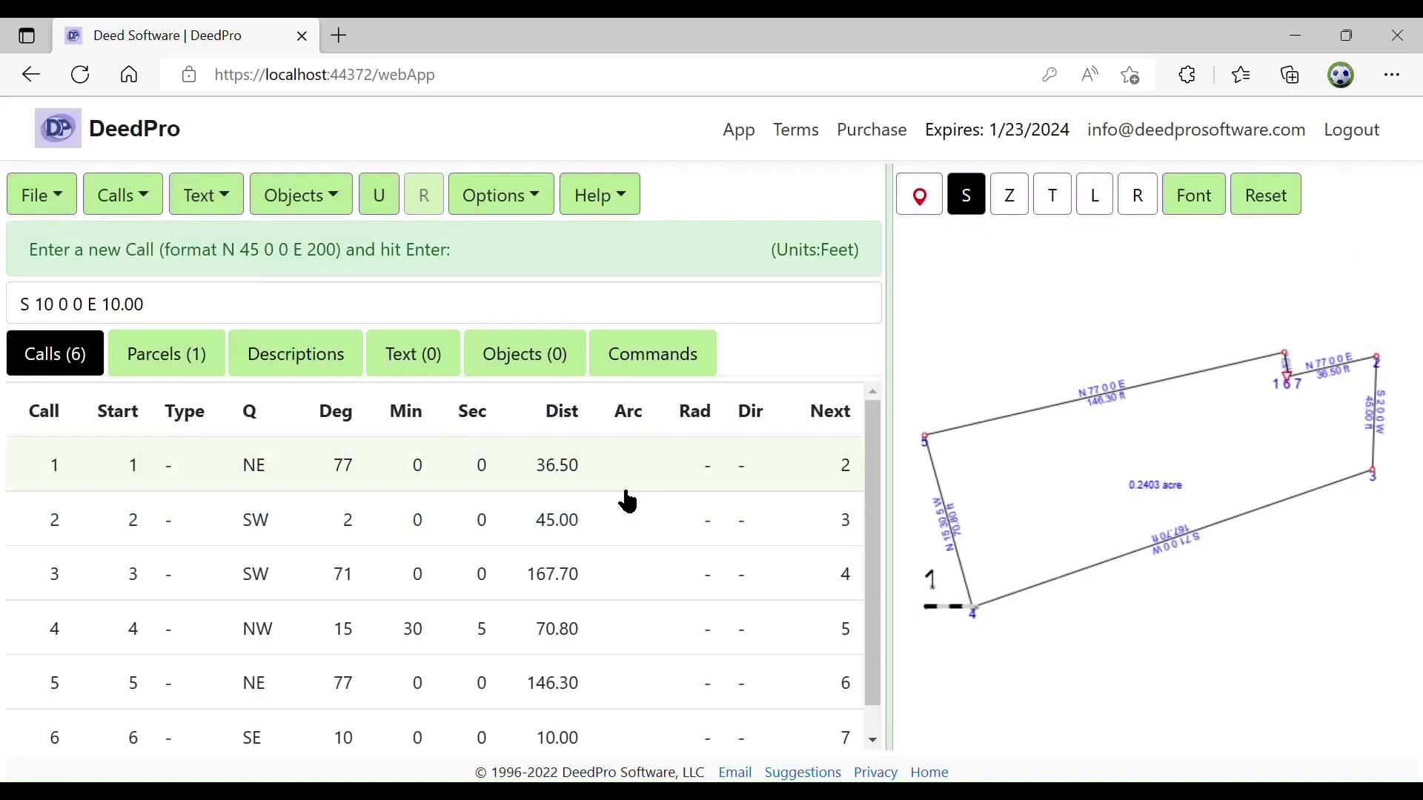
Save the parcel drawing under the file name NC
left_click(66, 207)
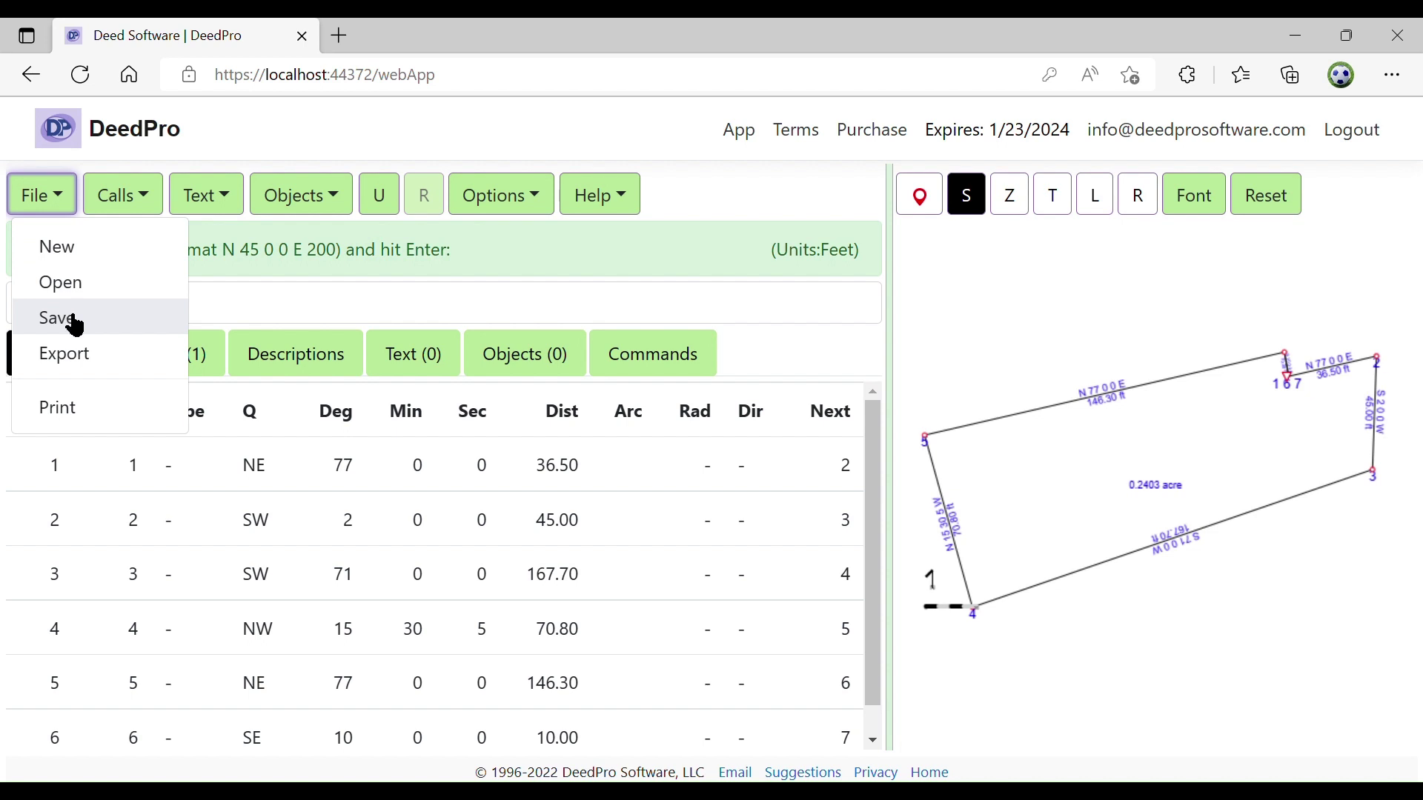
left_click(59, 318)
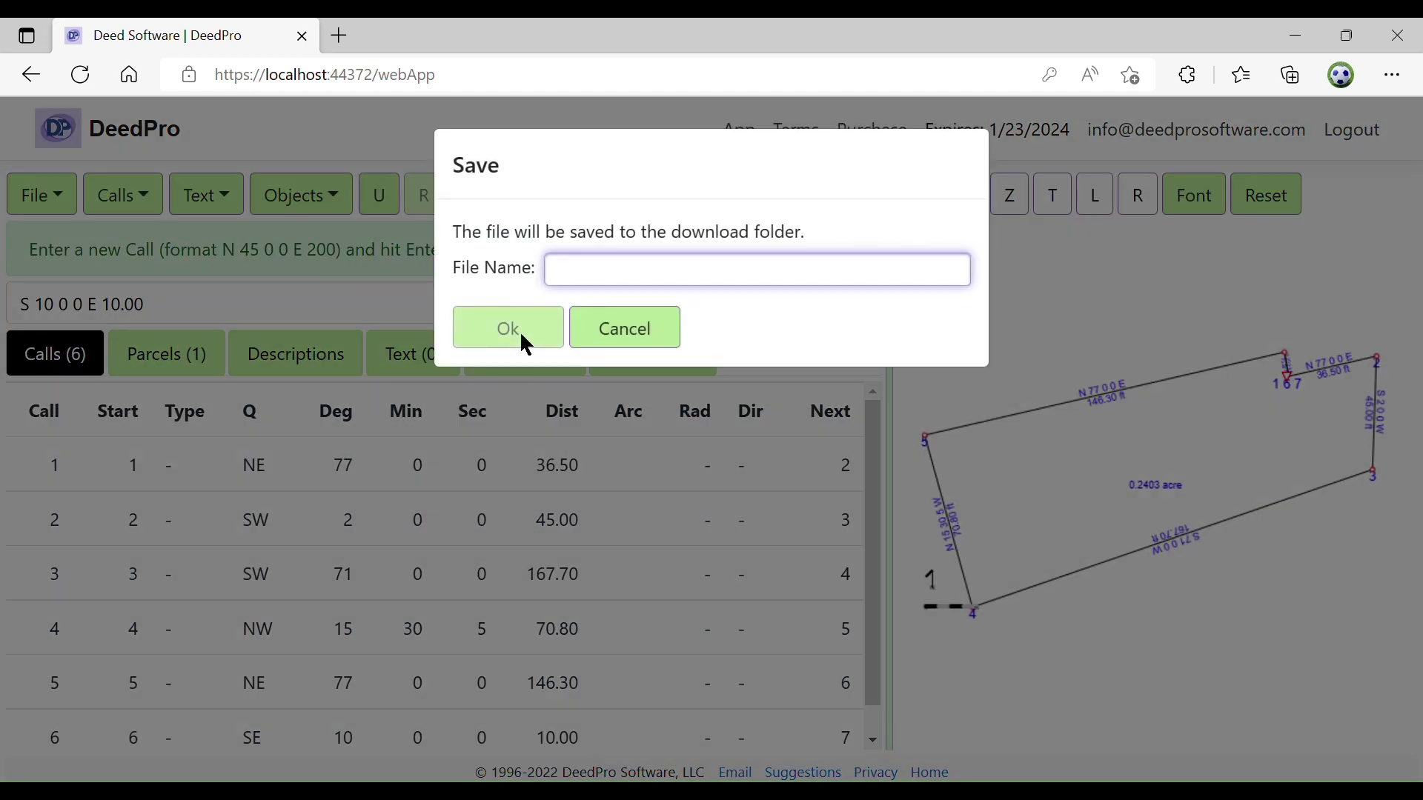
type("NC")
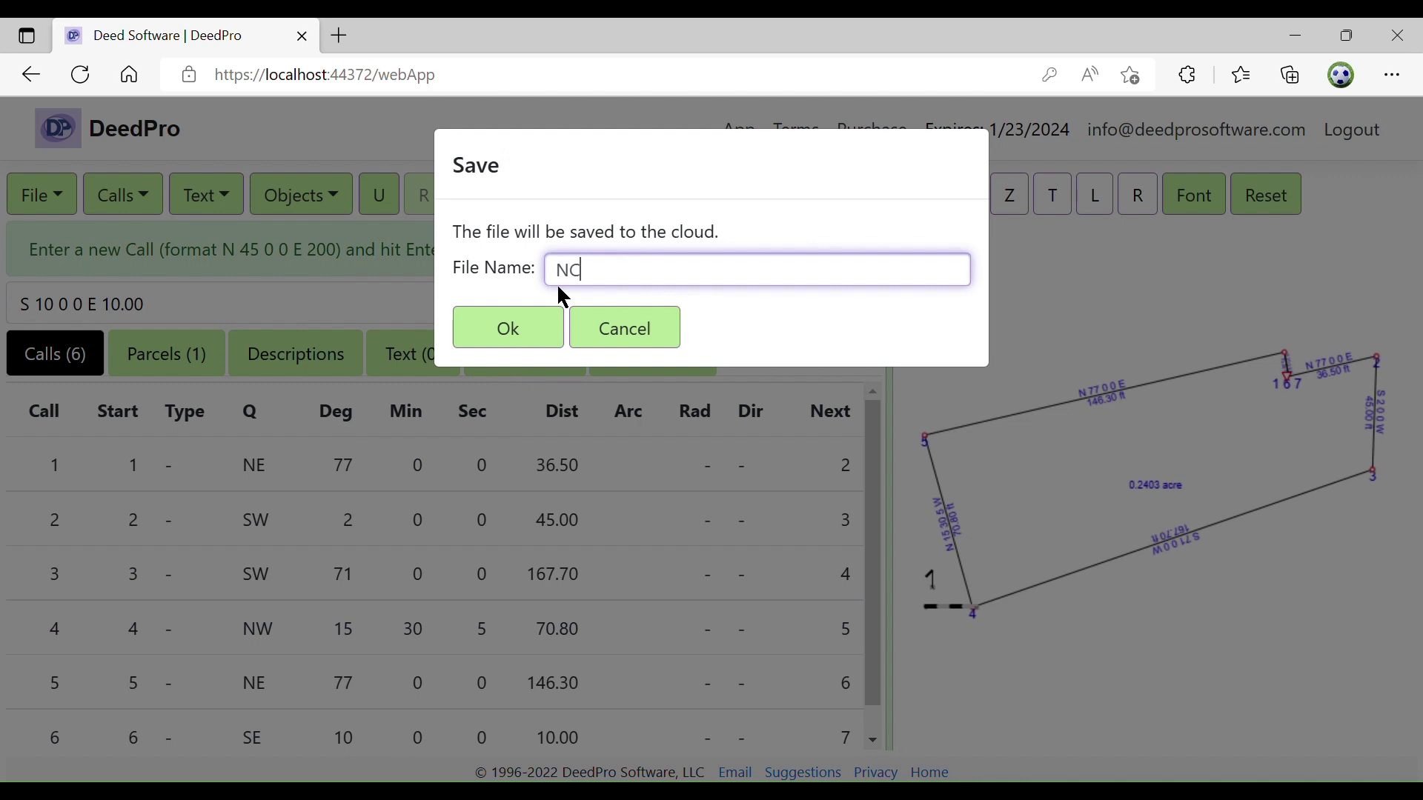
left_click(509, 328)
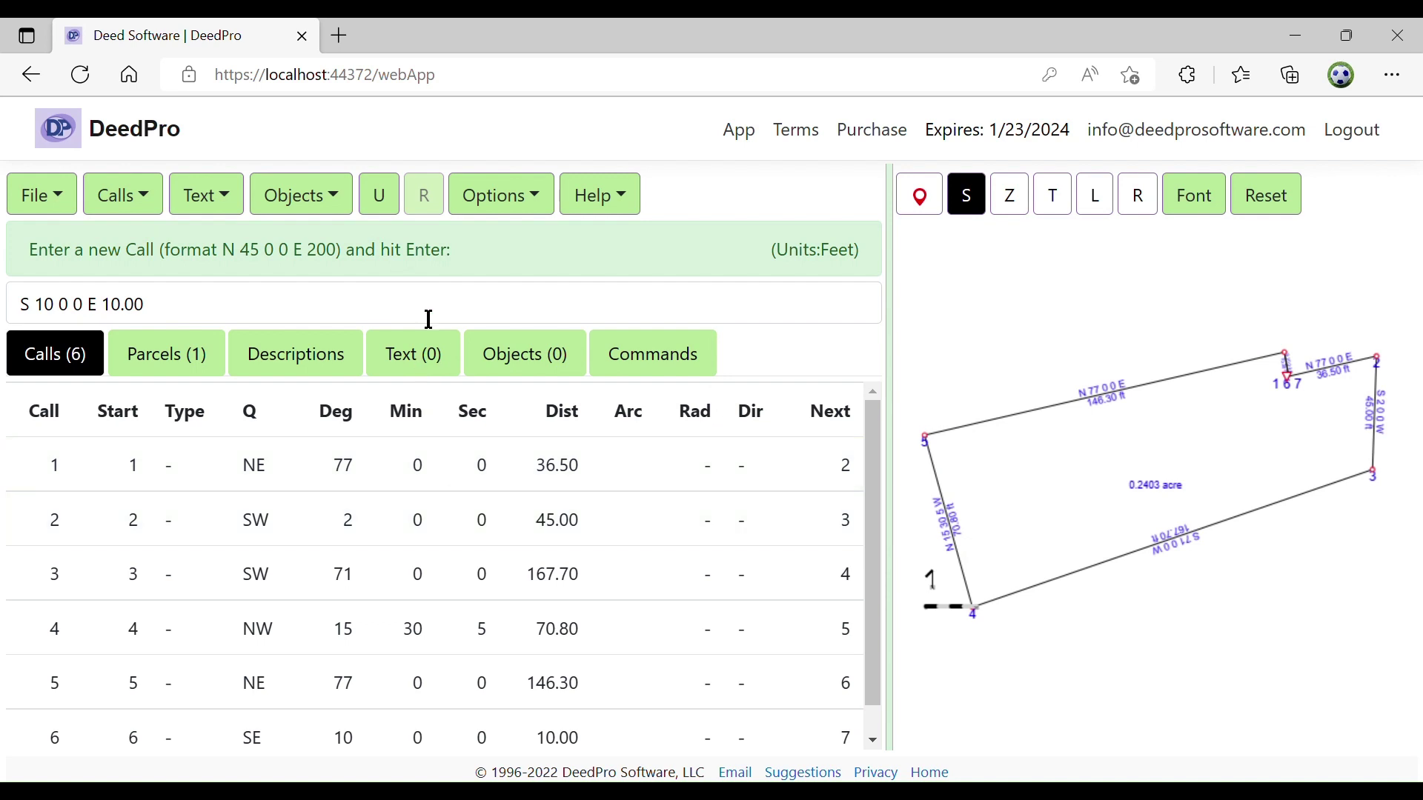
left_click(381, 197)
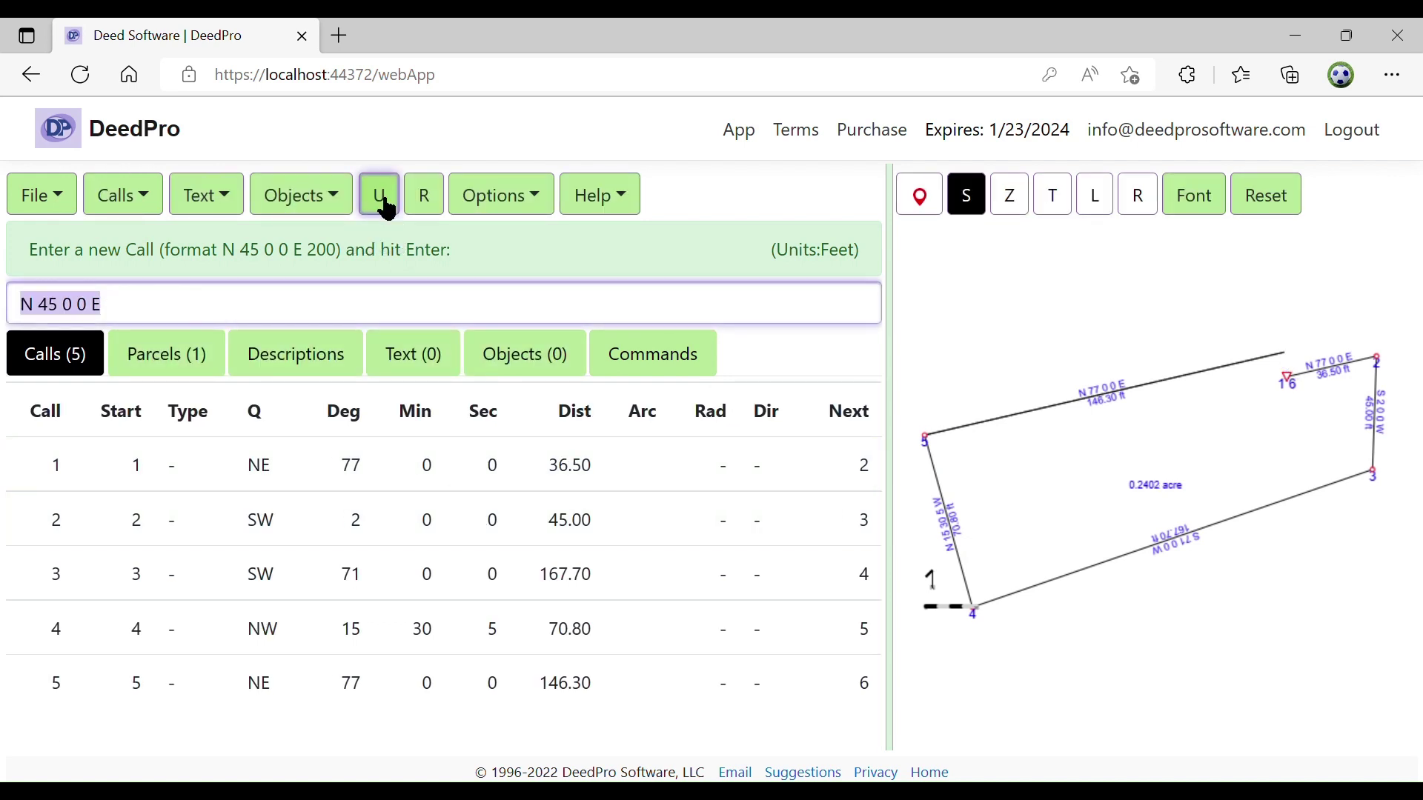
left_click(385, 207)
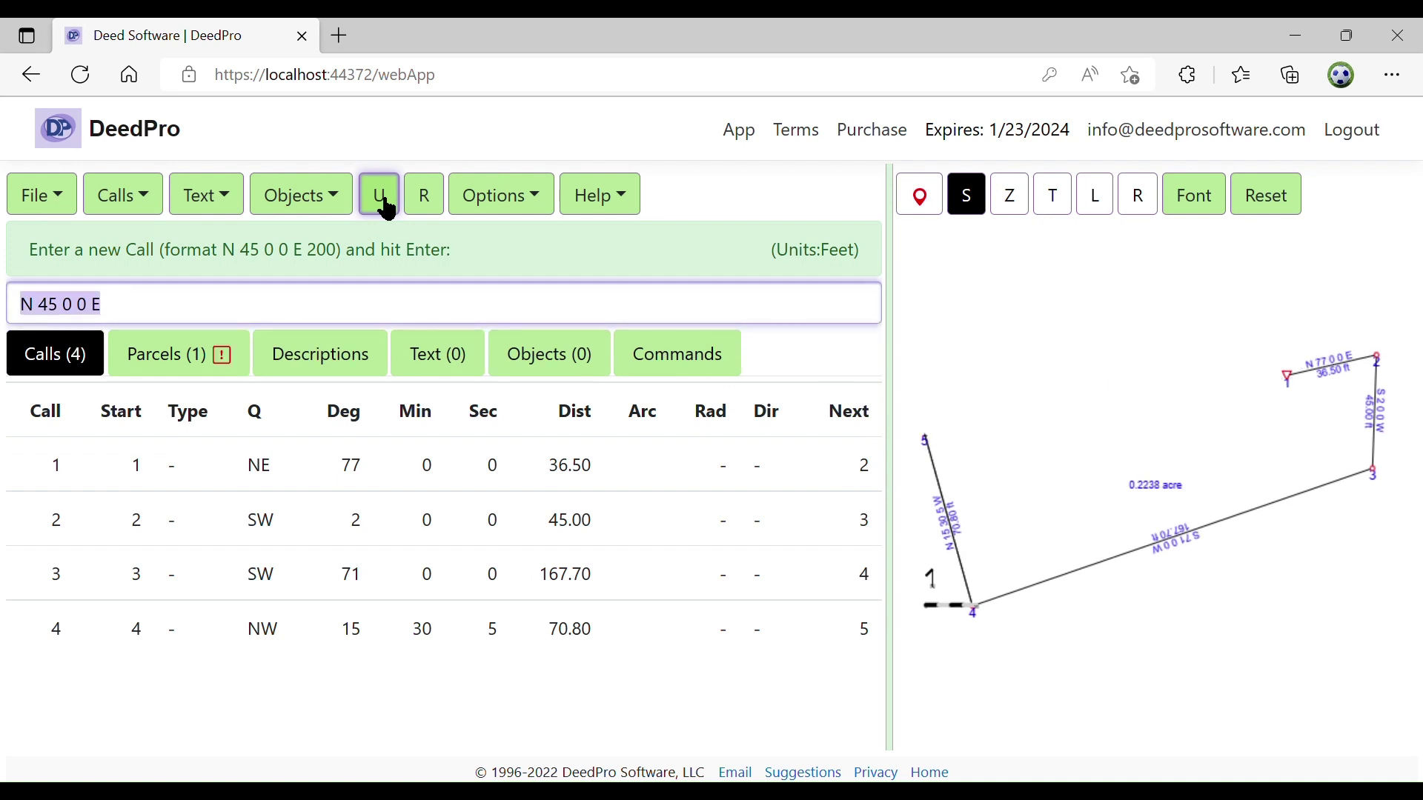
left_click(387, 210)
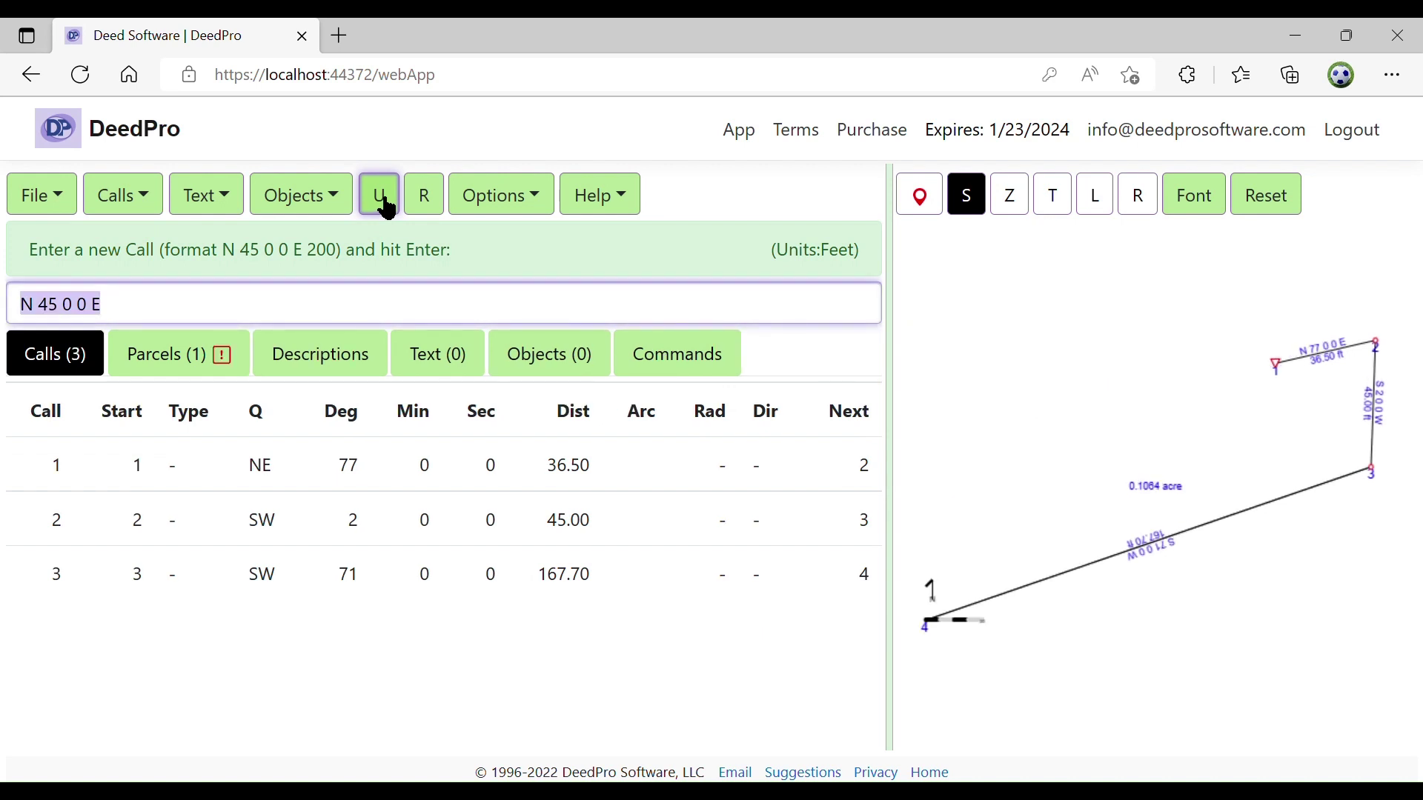
left_click(422, 195)
left_click(423, 195)
left_click(421, 193)
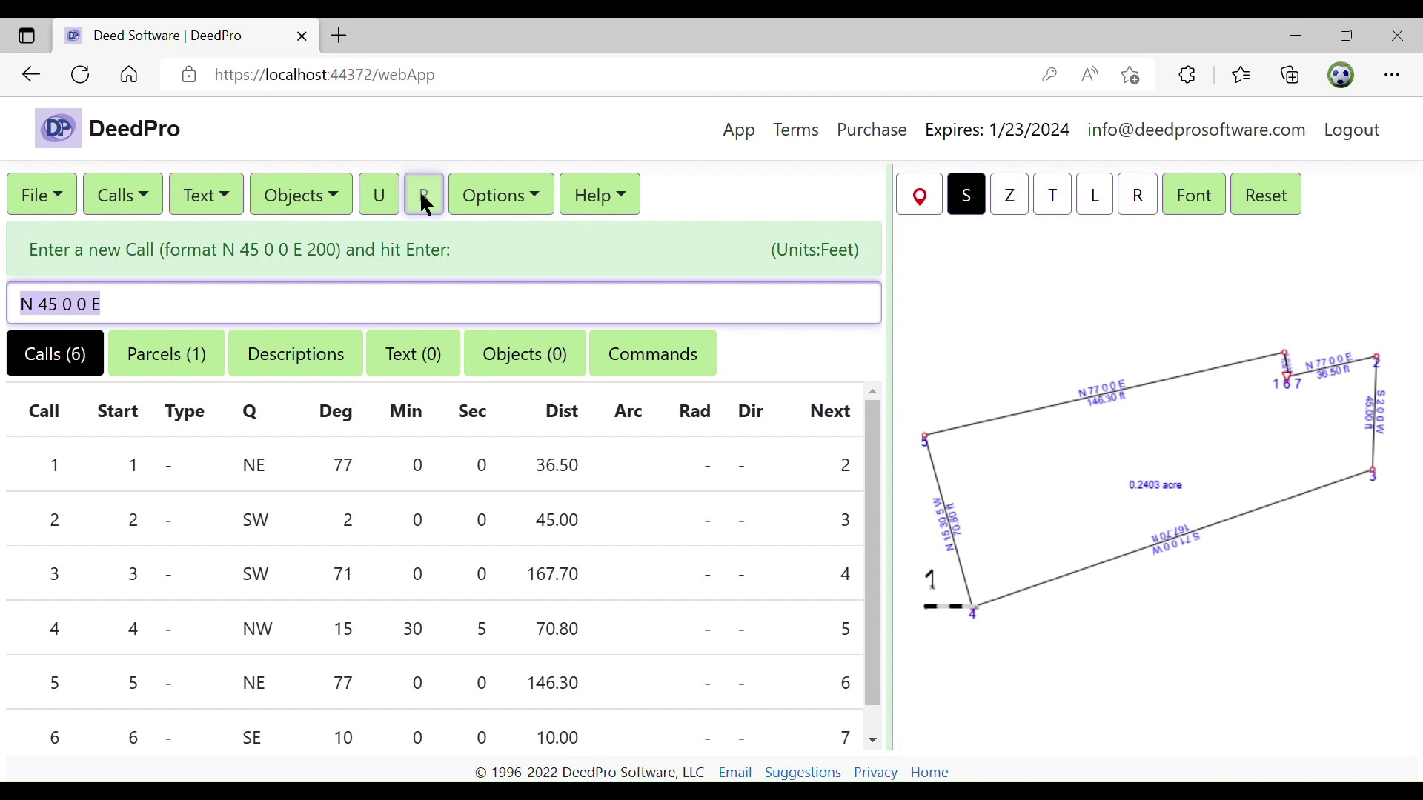
left_click(386, 201)
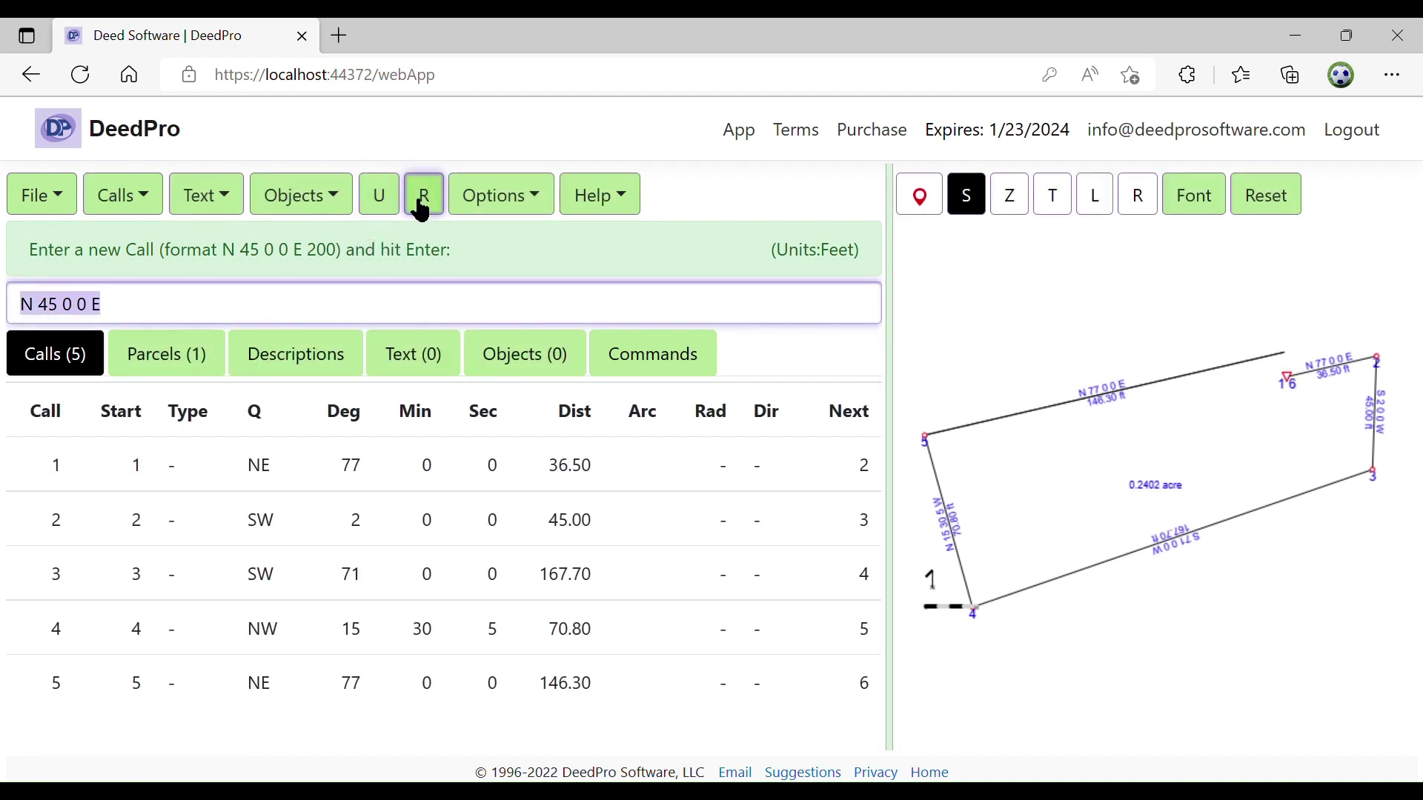
left_click(433, 200)
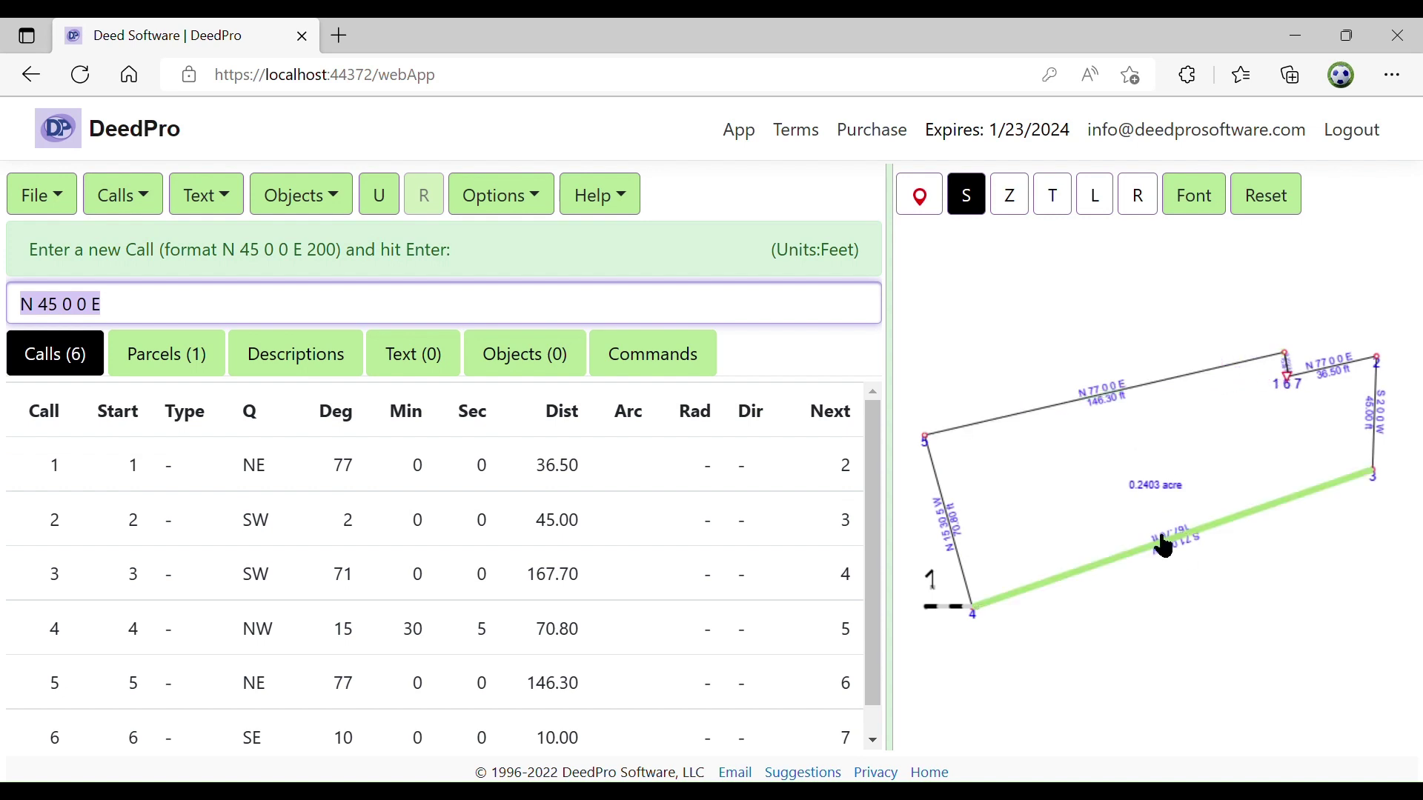
Select boundary lines in the plot and calls in the table to locate call 1
left_click(1115, 408)
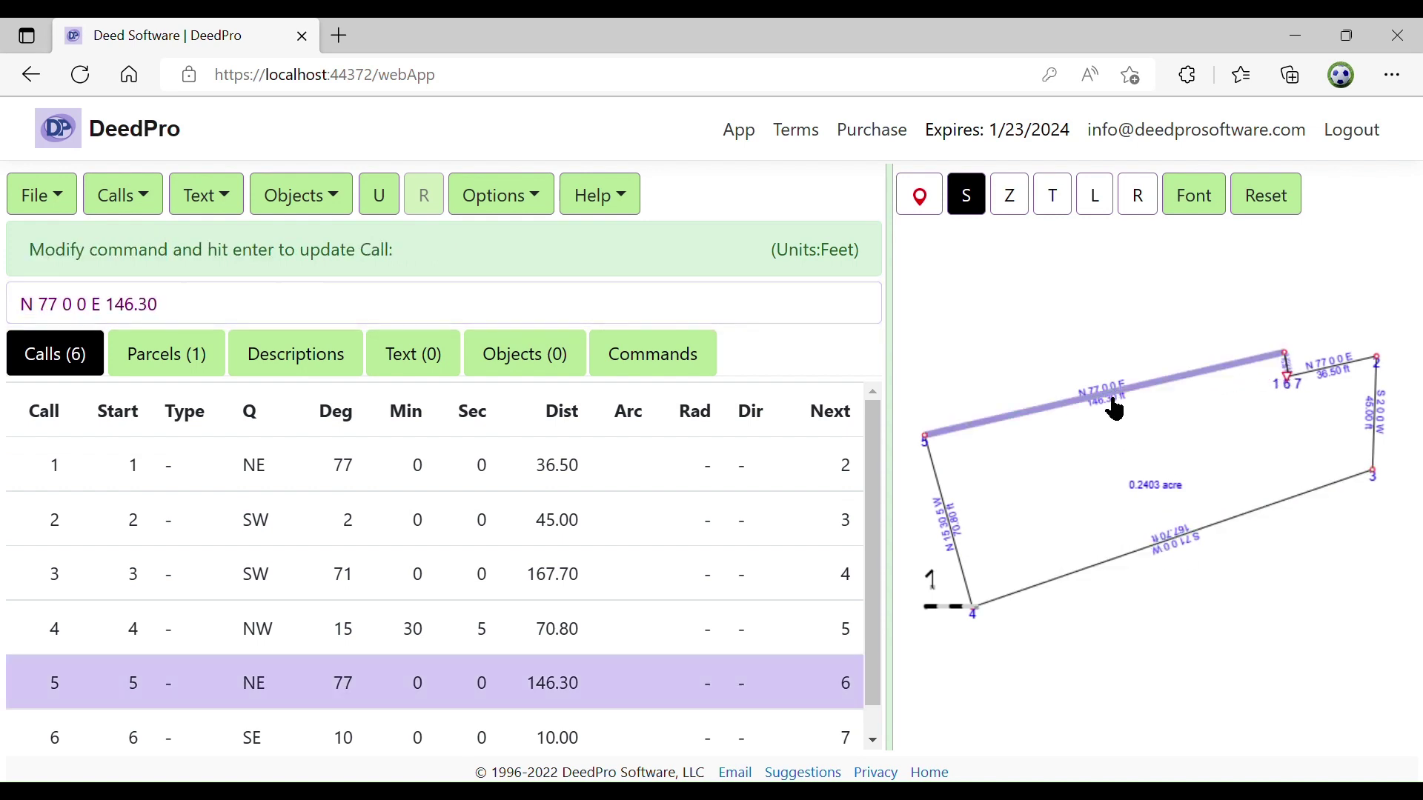
left_click(955, 524)
left_click(1005, 424)
left_click(527, 471)
left_click(558, 531)
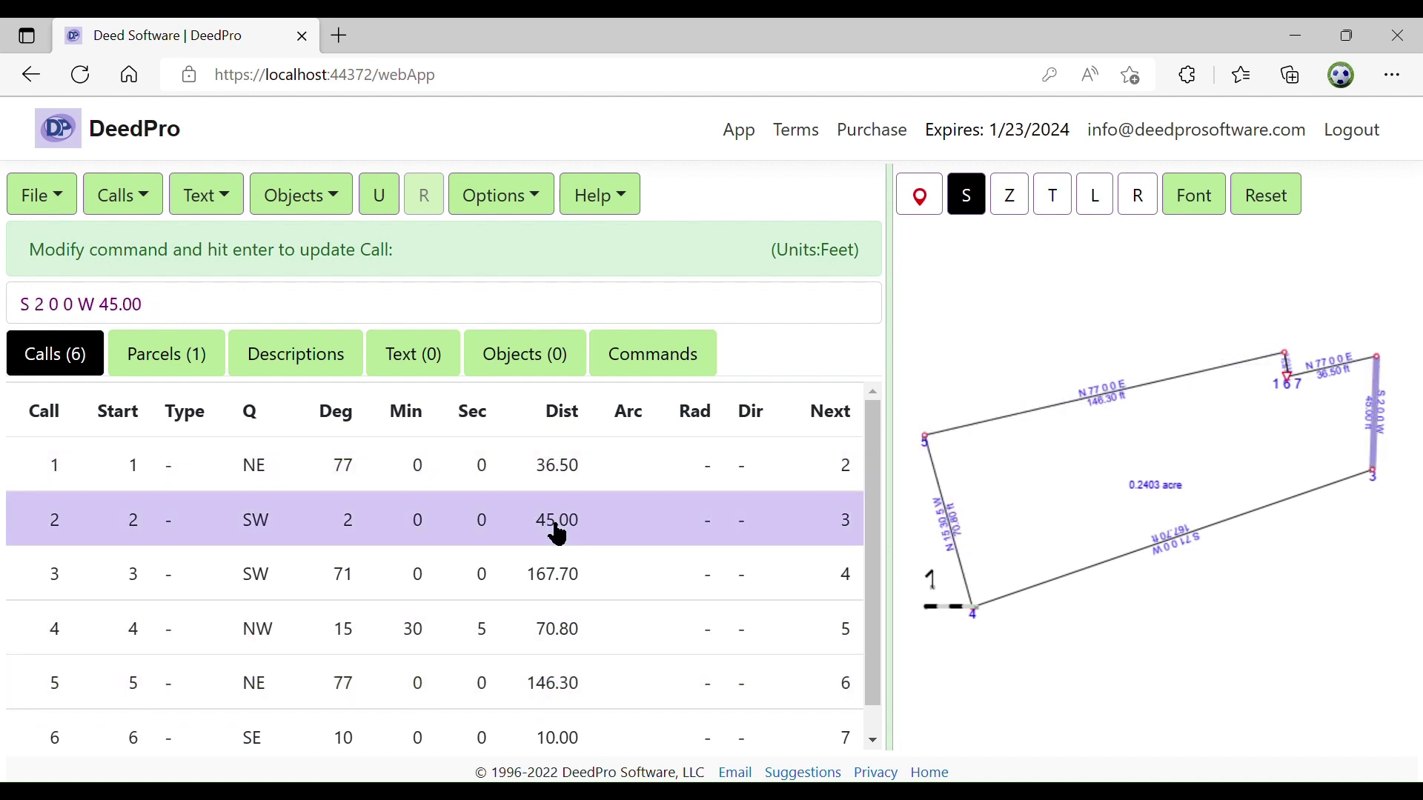
left_click(568, 570)
left_click(580, 531)
left_click(578, 468)
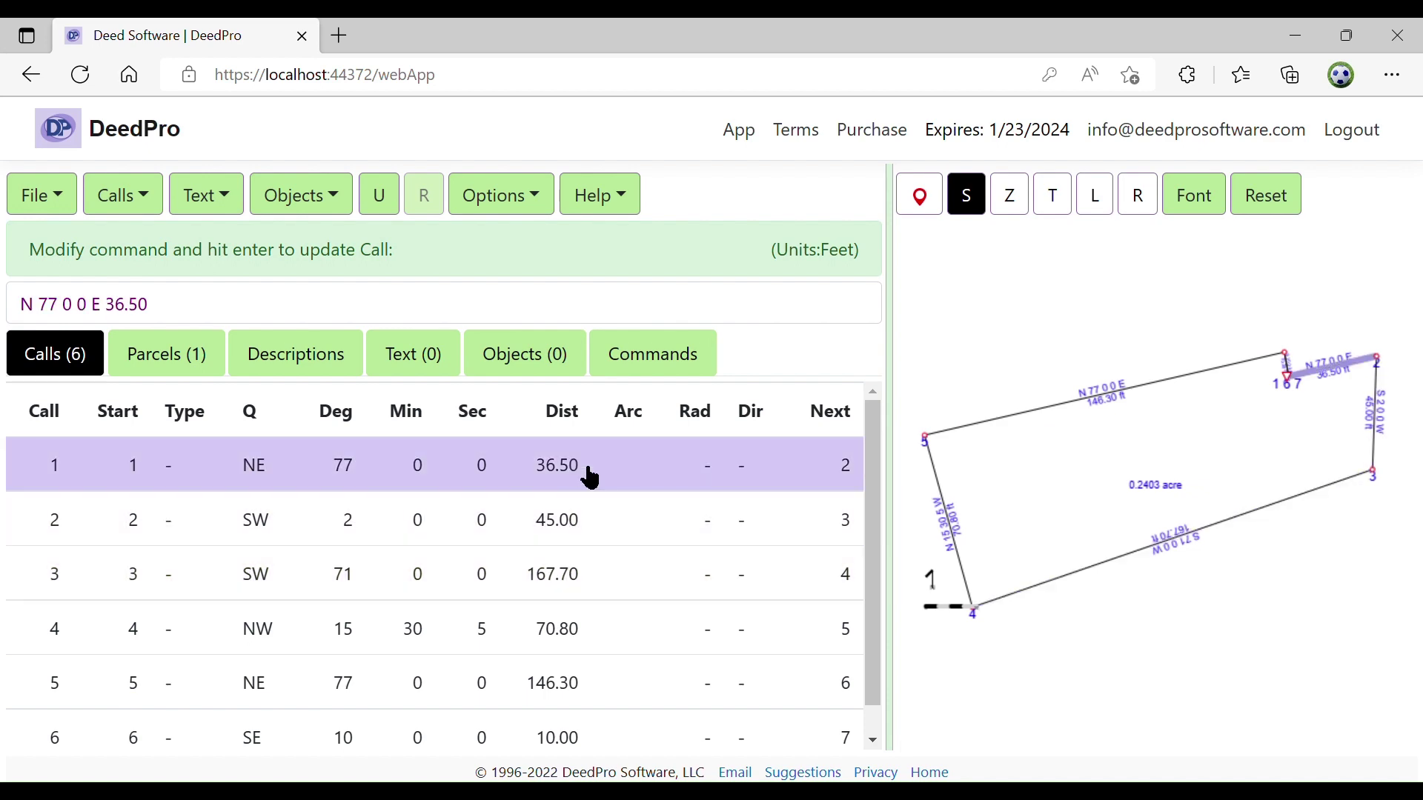
Open call 1's edit form, cancel it, and reselect call 1 in the table
double_click(589, 474)
left_click(615, 526)
right_click(570, 466)
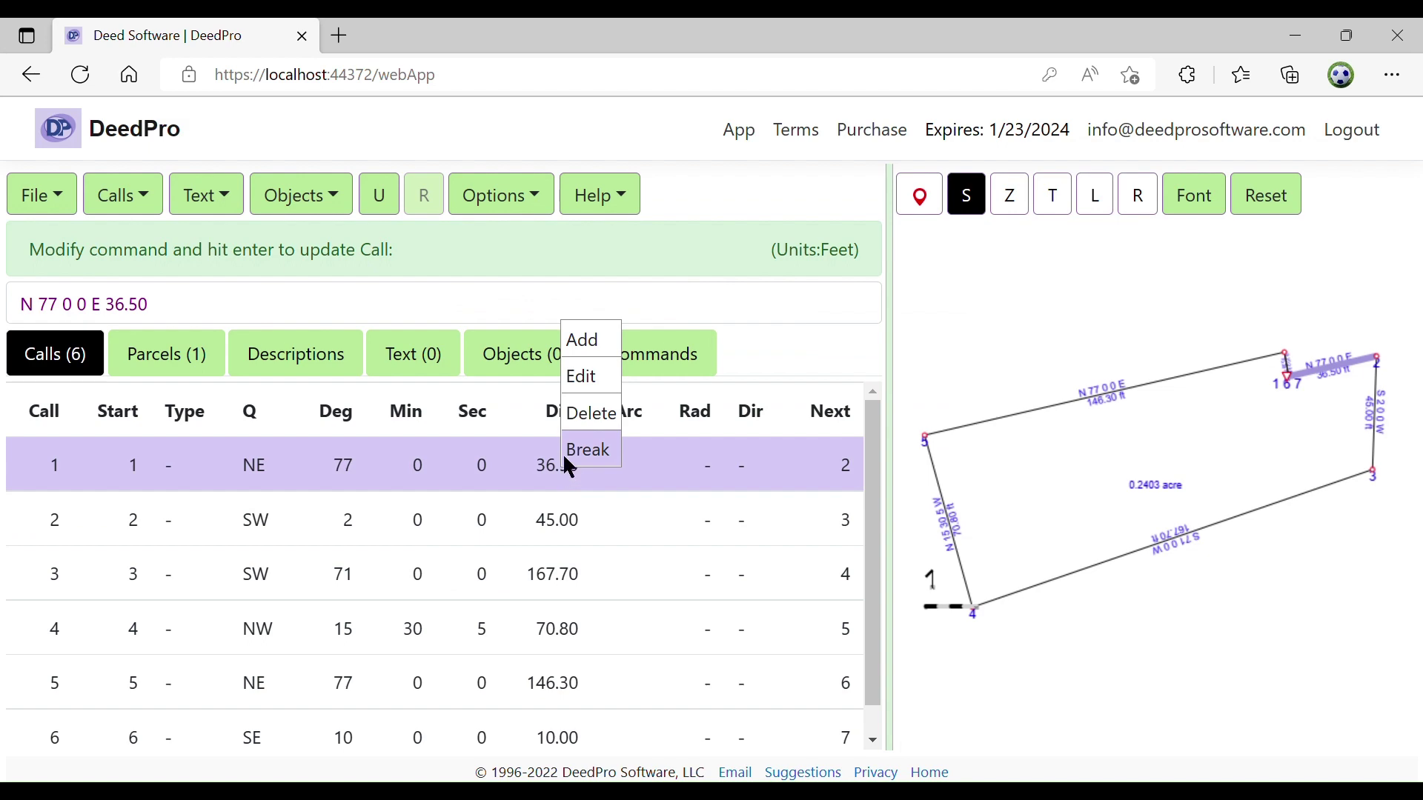
left_click(596, 384)
left_click(625, 530)
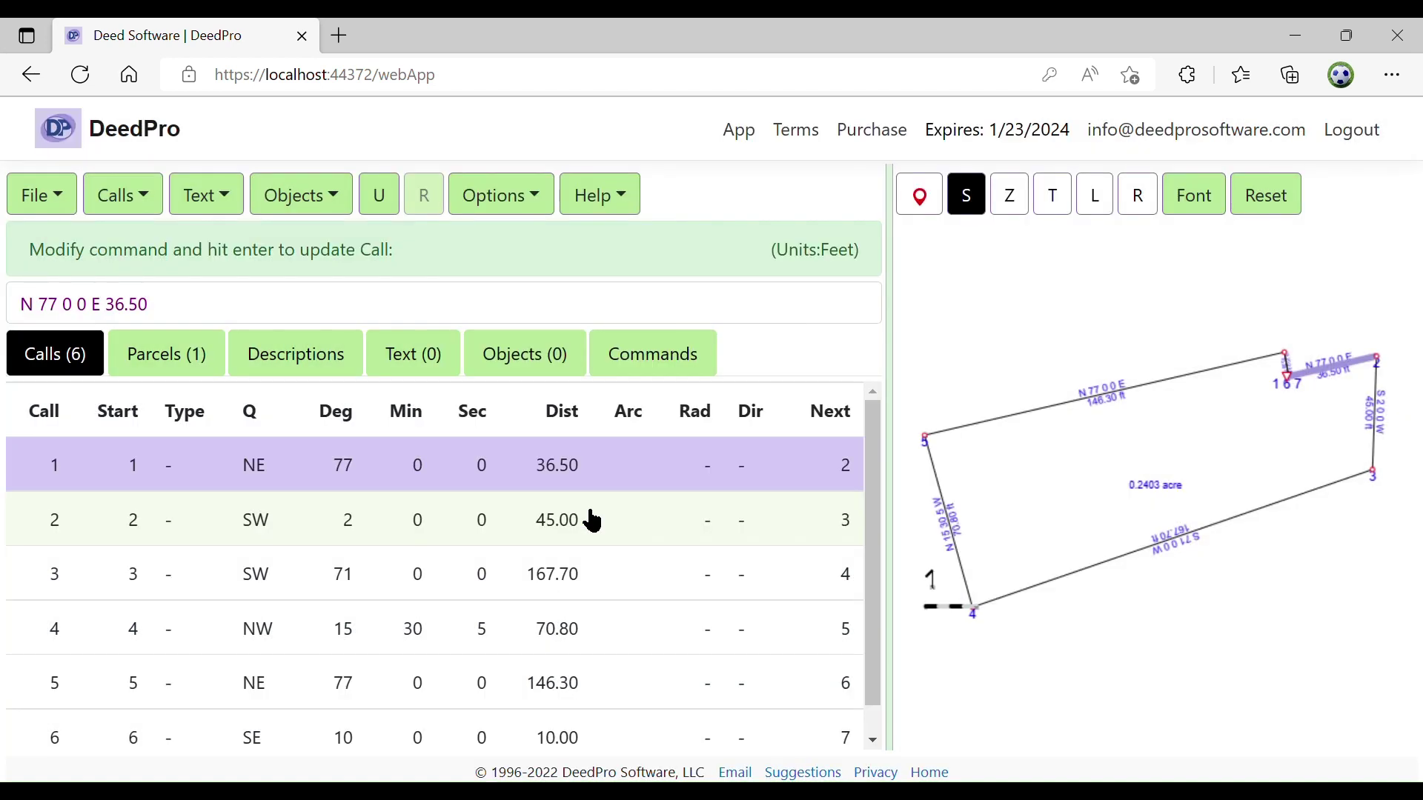
left_click(581, 517)
left_click(581, 470)
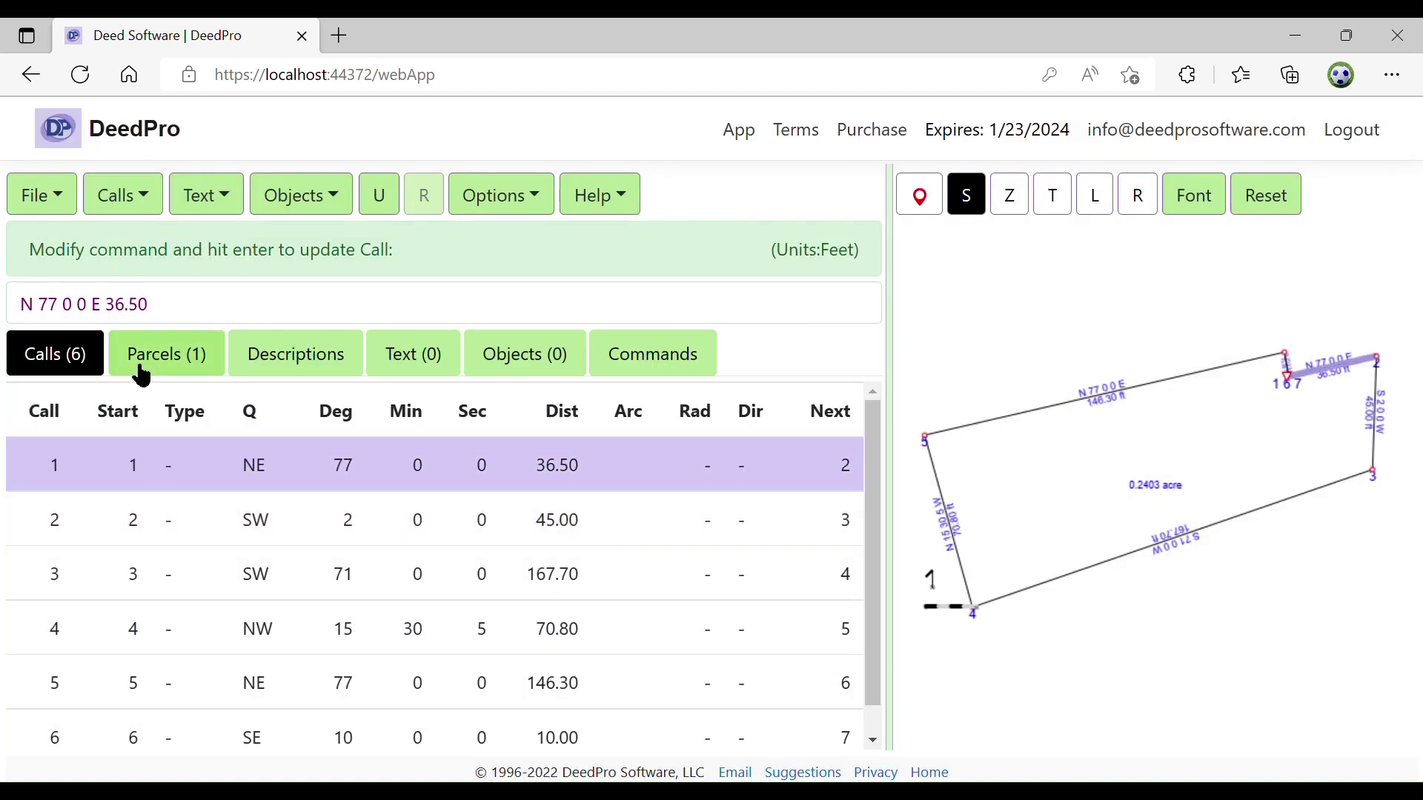
Change call 1's distance from 36.50 to 36.51 ft in the command box
left_click(176, 316)
left_click(176, 317)
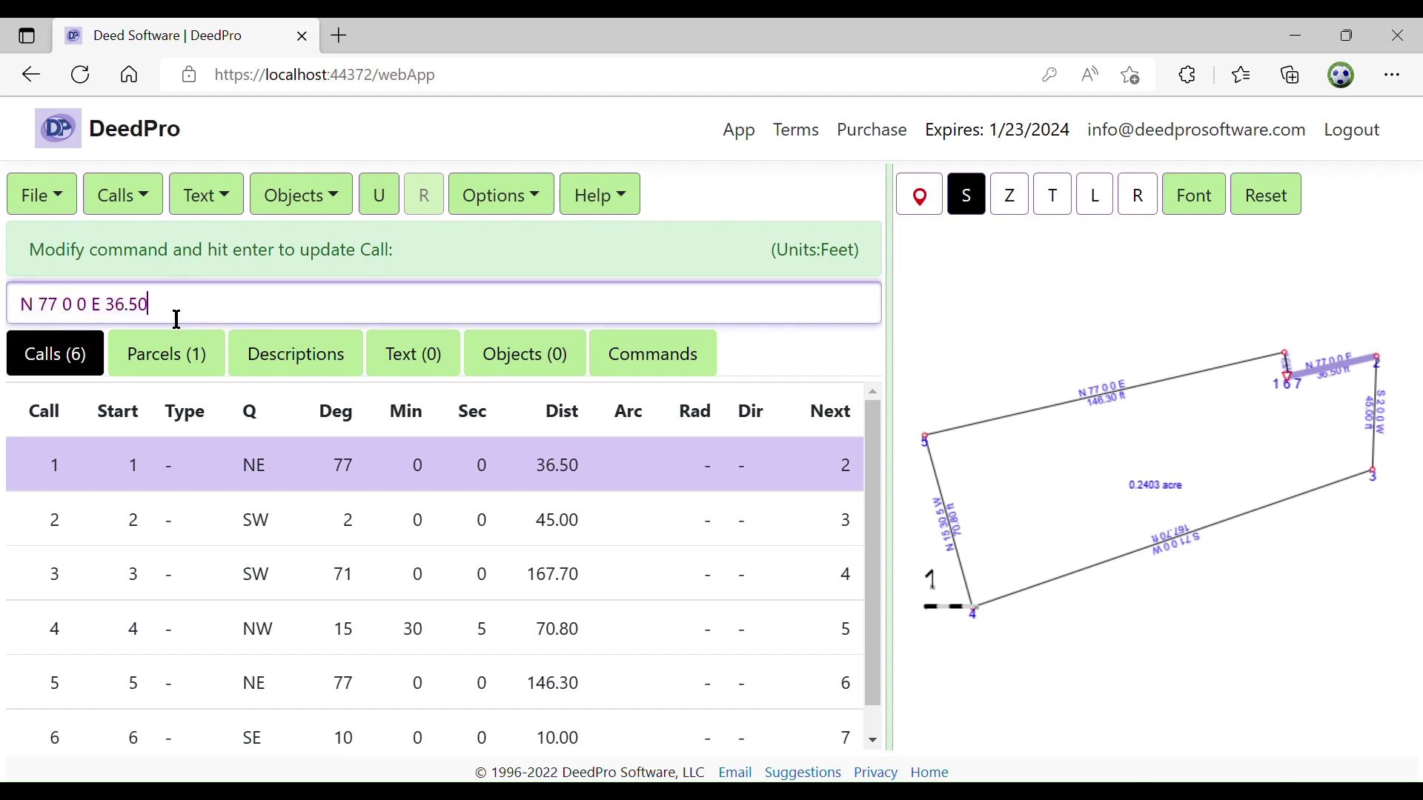
key("BackSpace")
type("1")
key("Return")
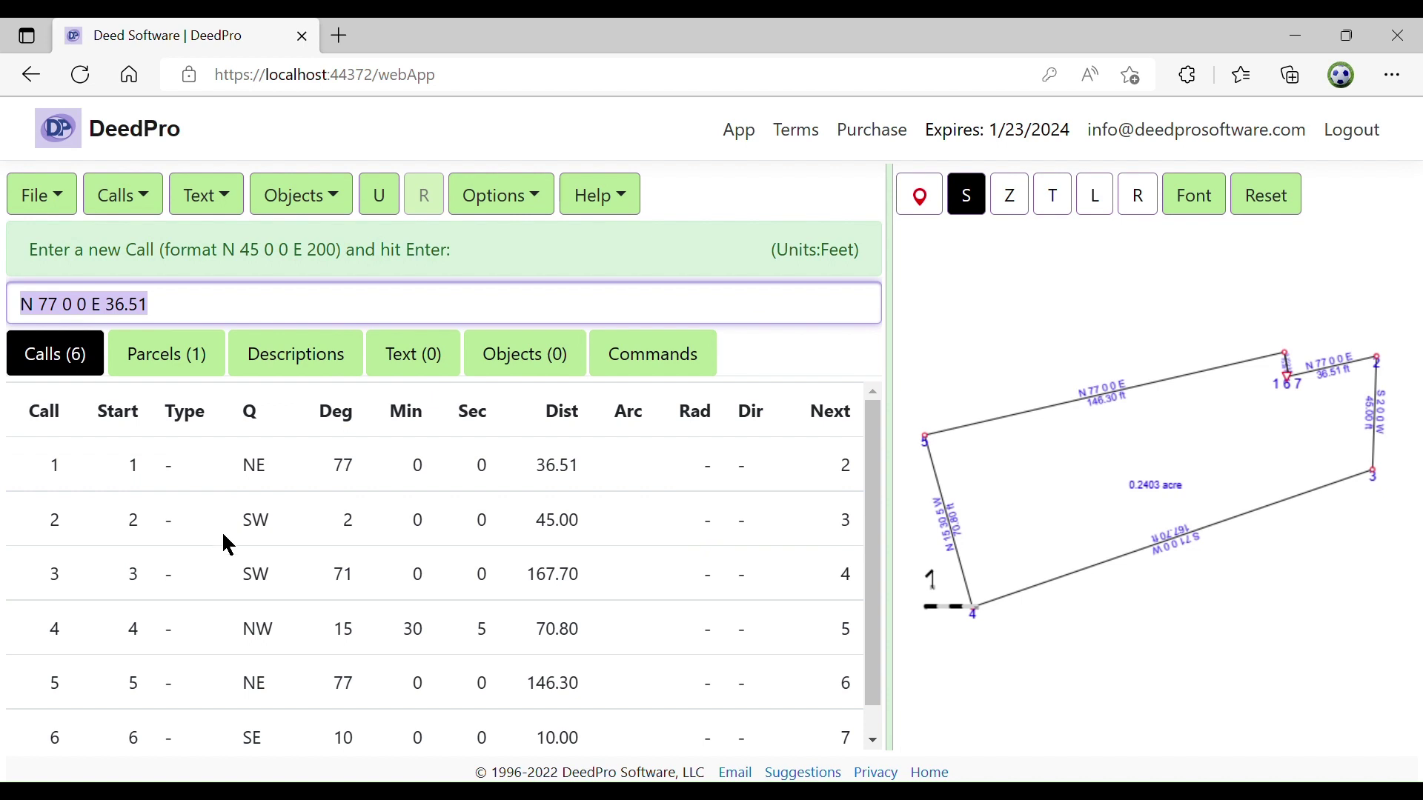
Turn the N 77 0 0 E 146.30 ft call into a chord arc with chord distance and radius 100
left_click(1015, 420)
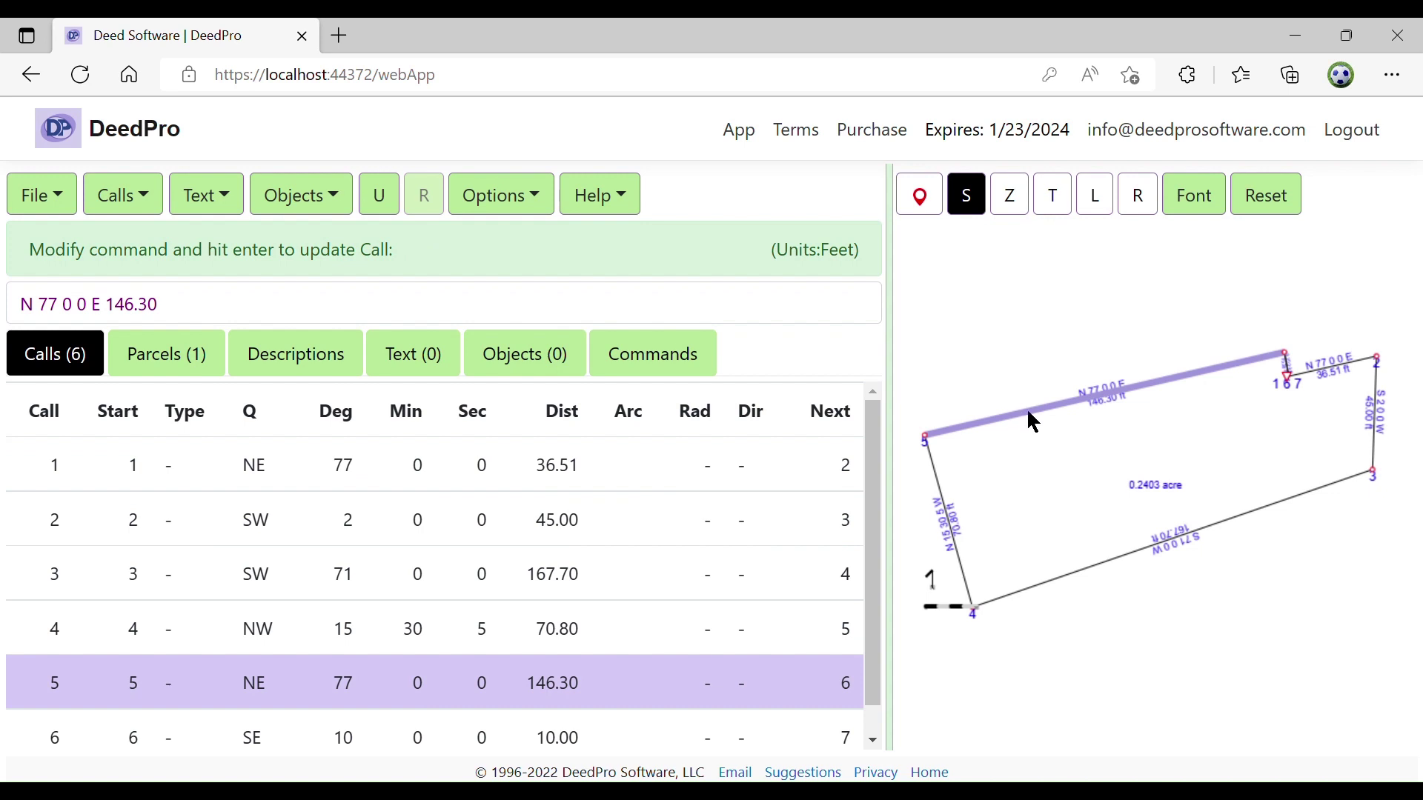
right_click(1029, 413)
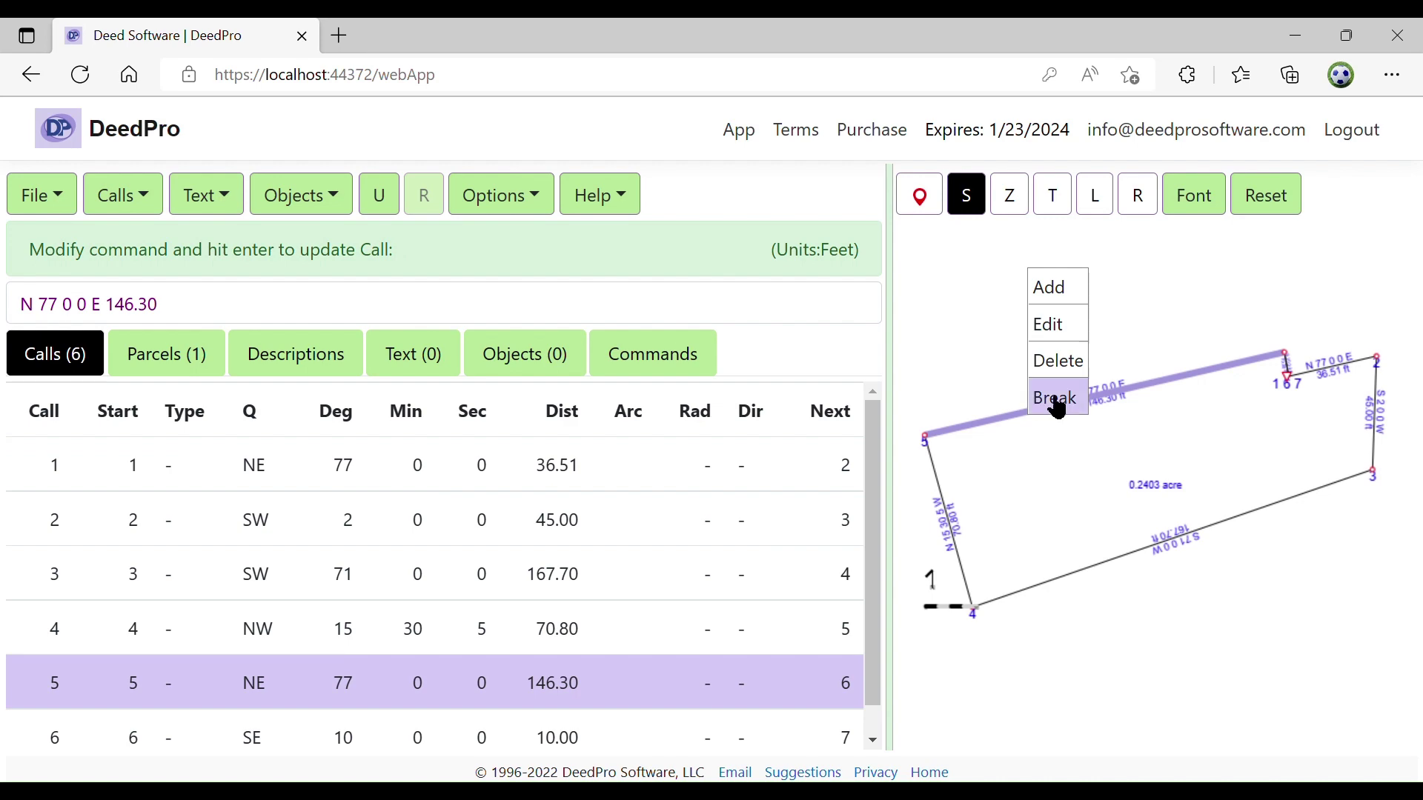
left_click(1067, 328)
left_click_drag(696, 181, 586, 153)
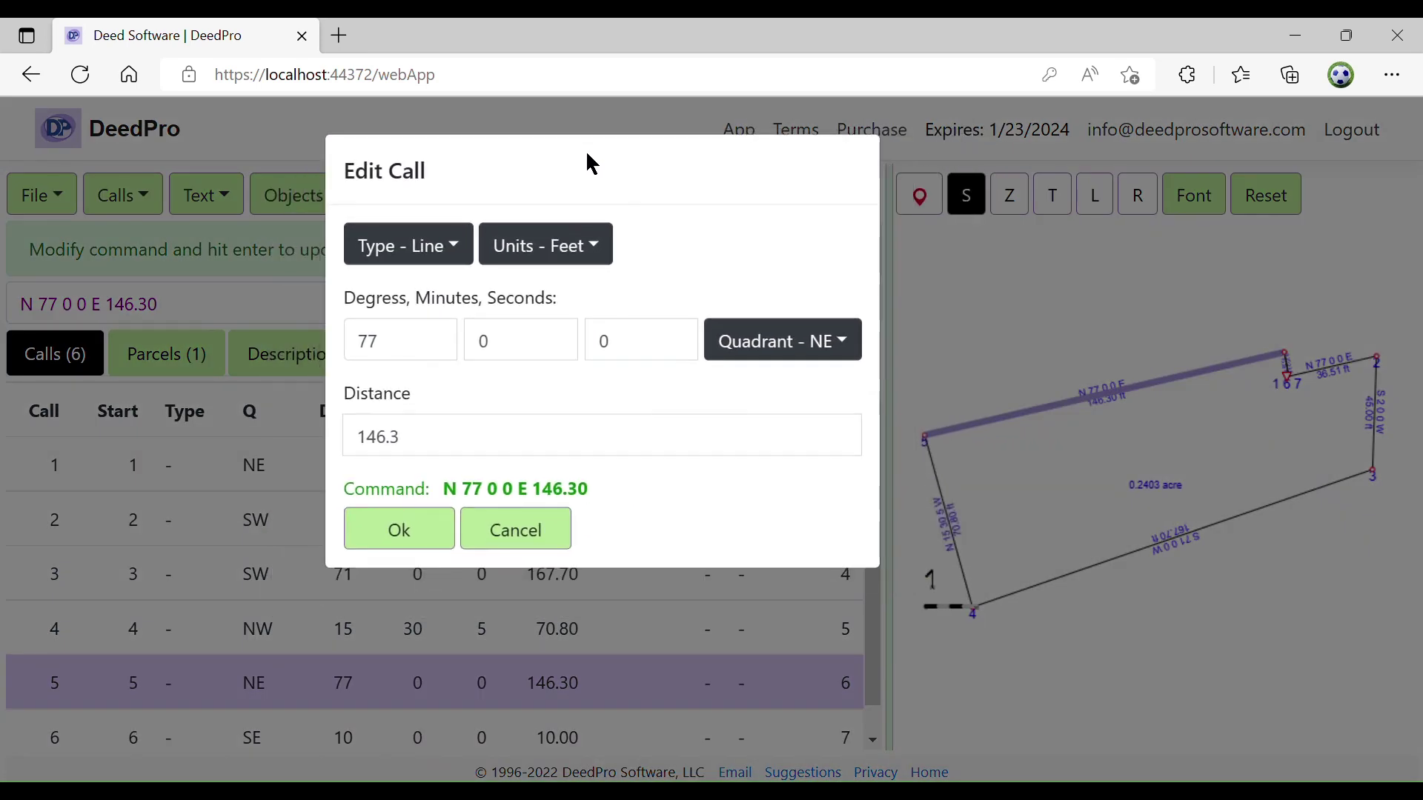
left_click(456, 247)
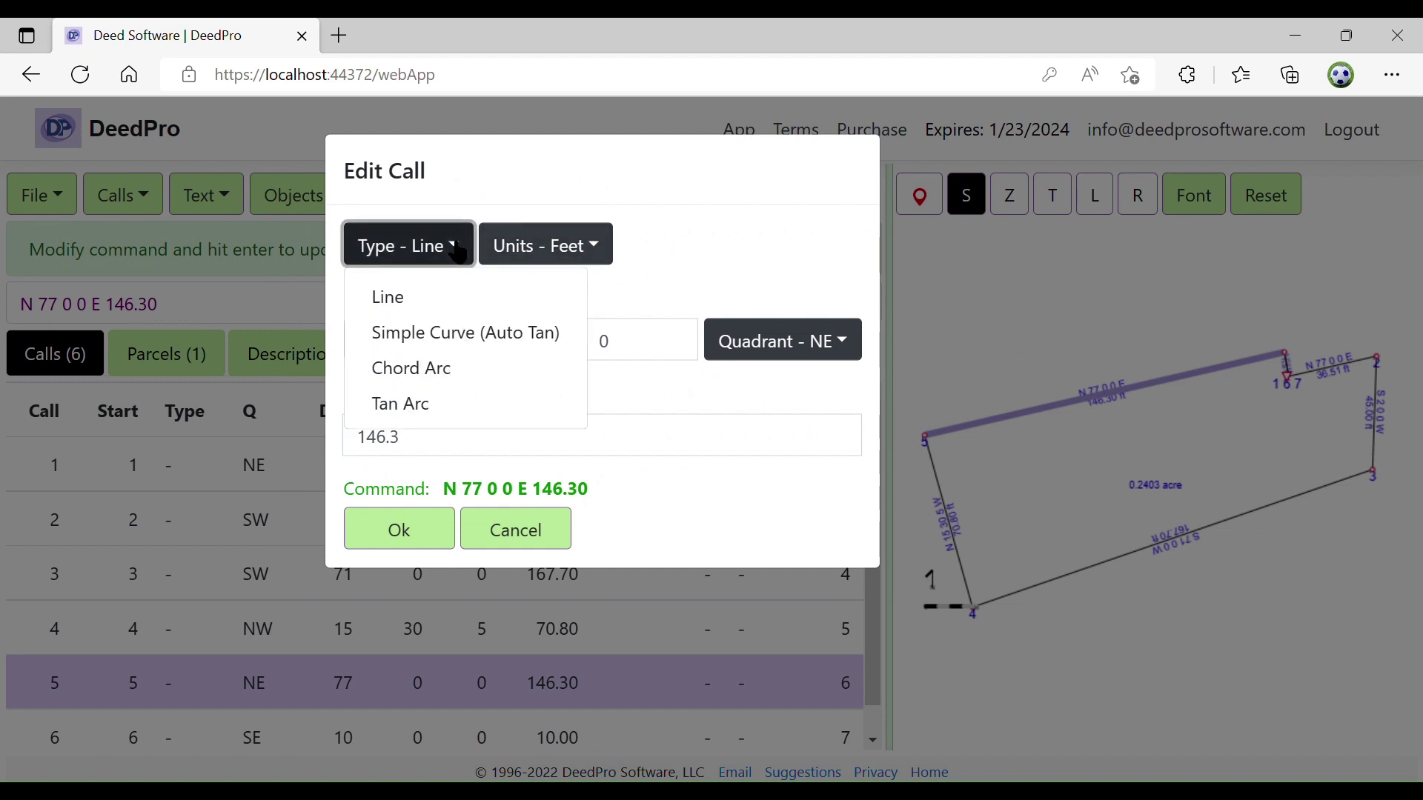
left_click(438, 370)
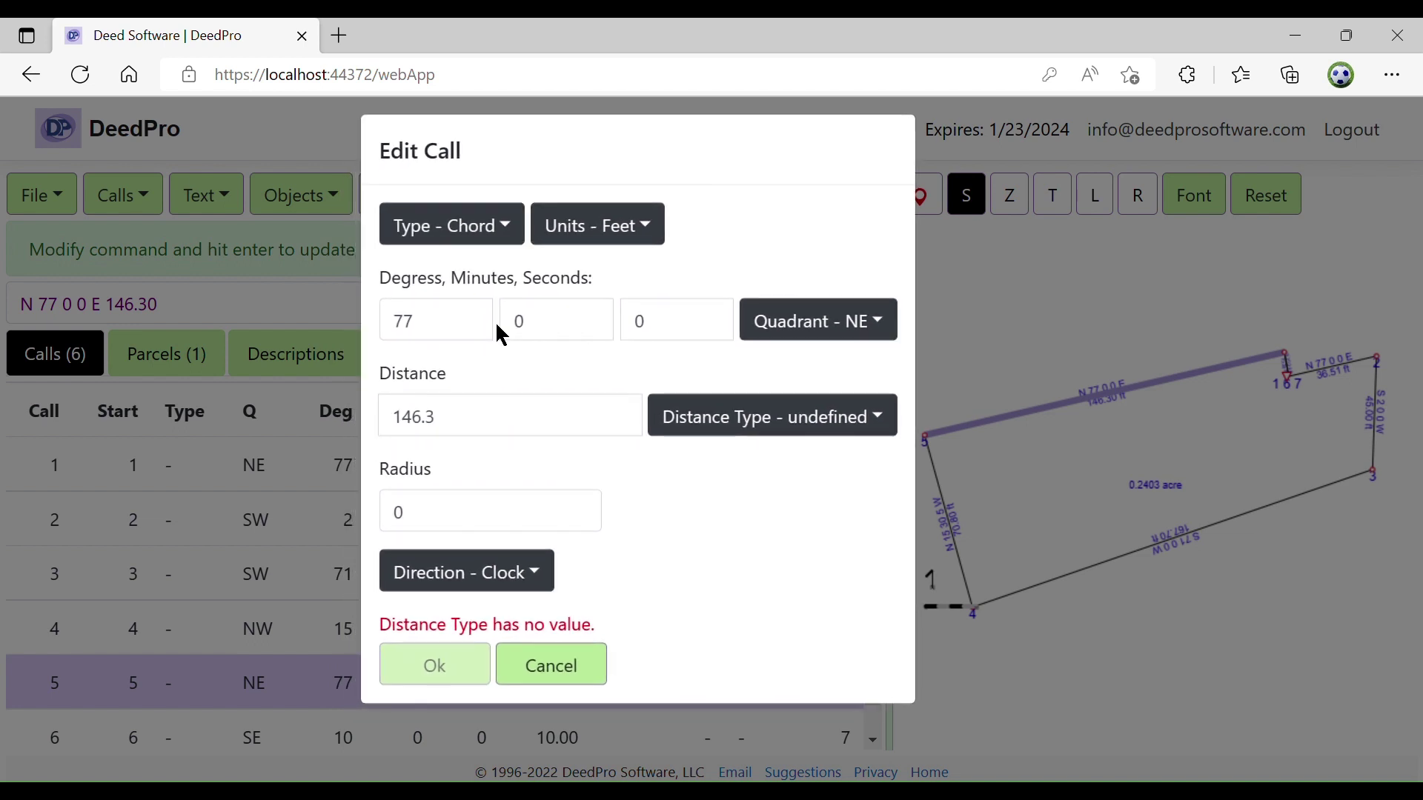
left_click(867, 419)
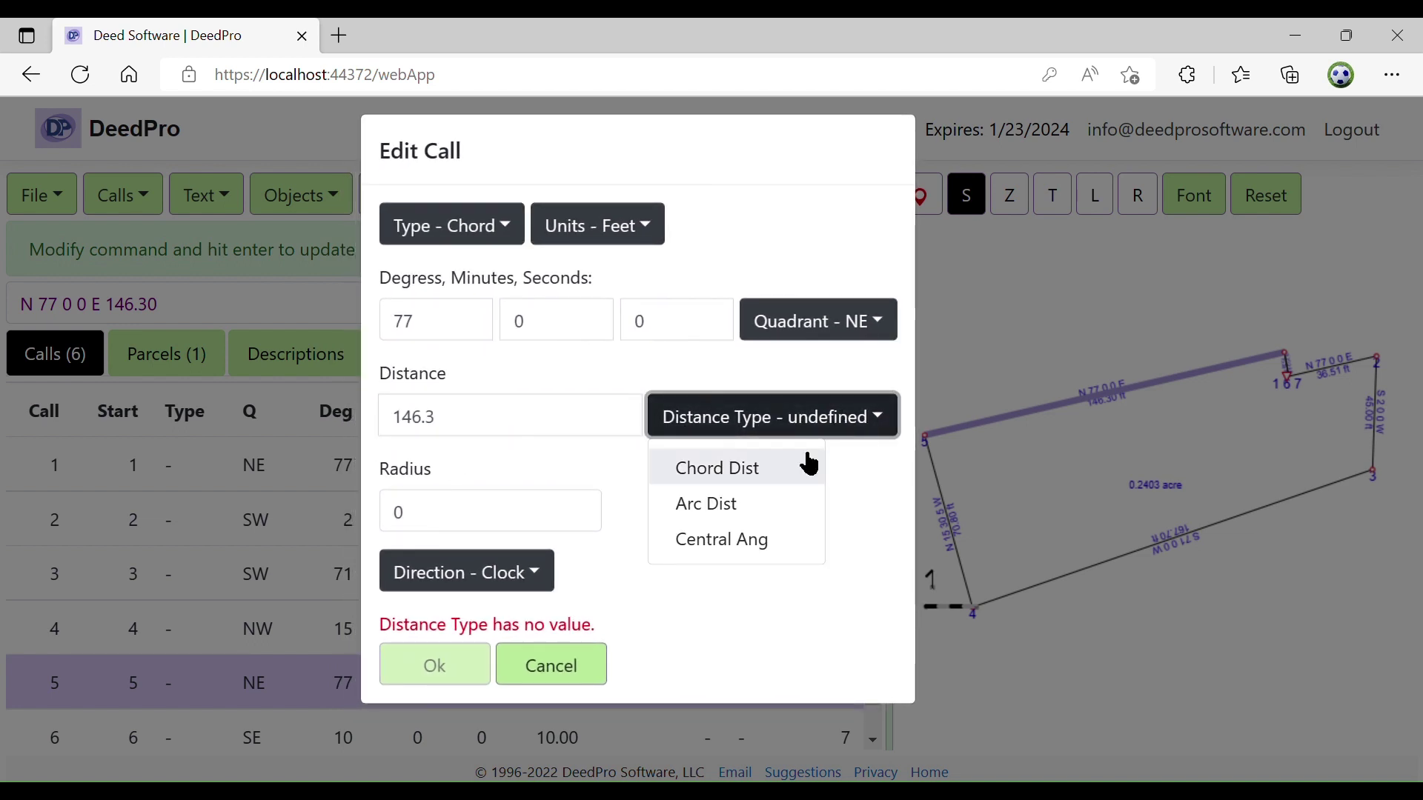
left_click(755, 487)
double_click(443, 529)
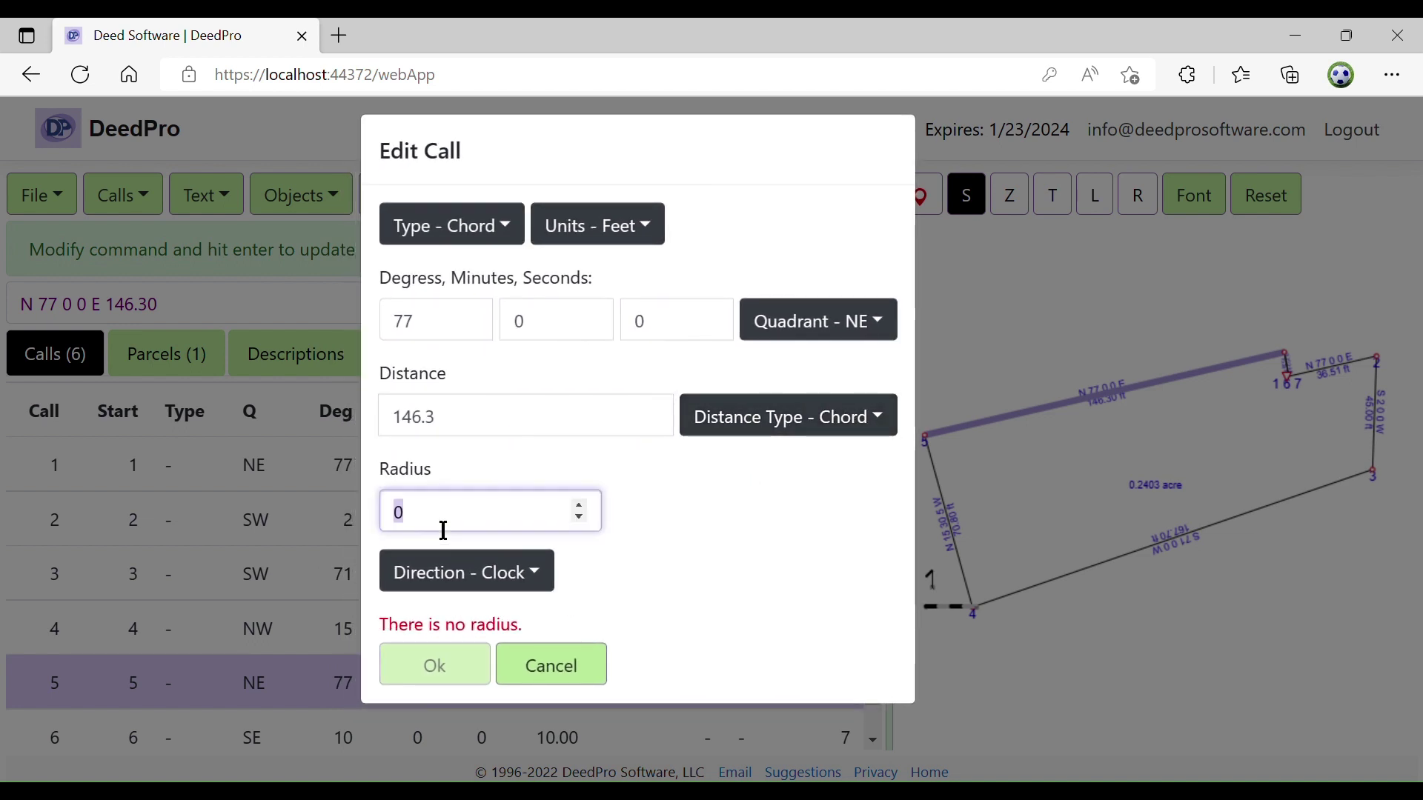
type("100")
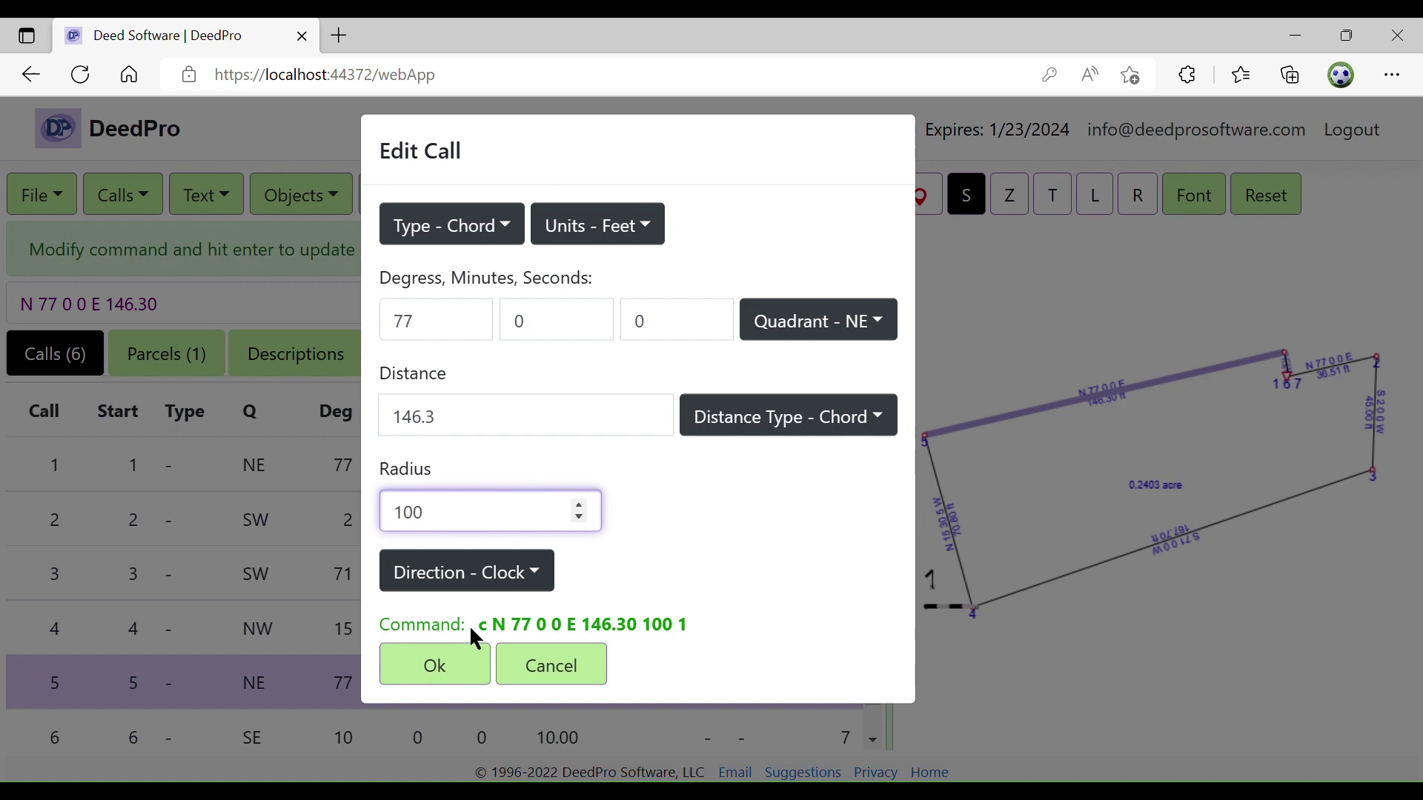
left_click(461, 670)
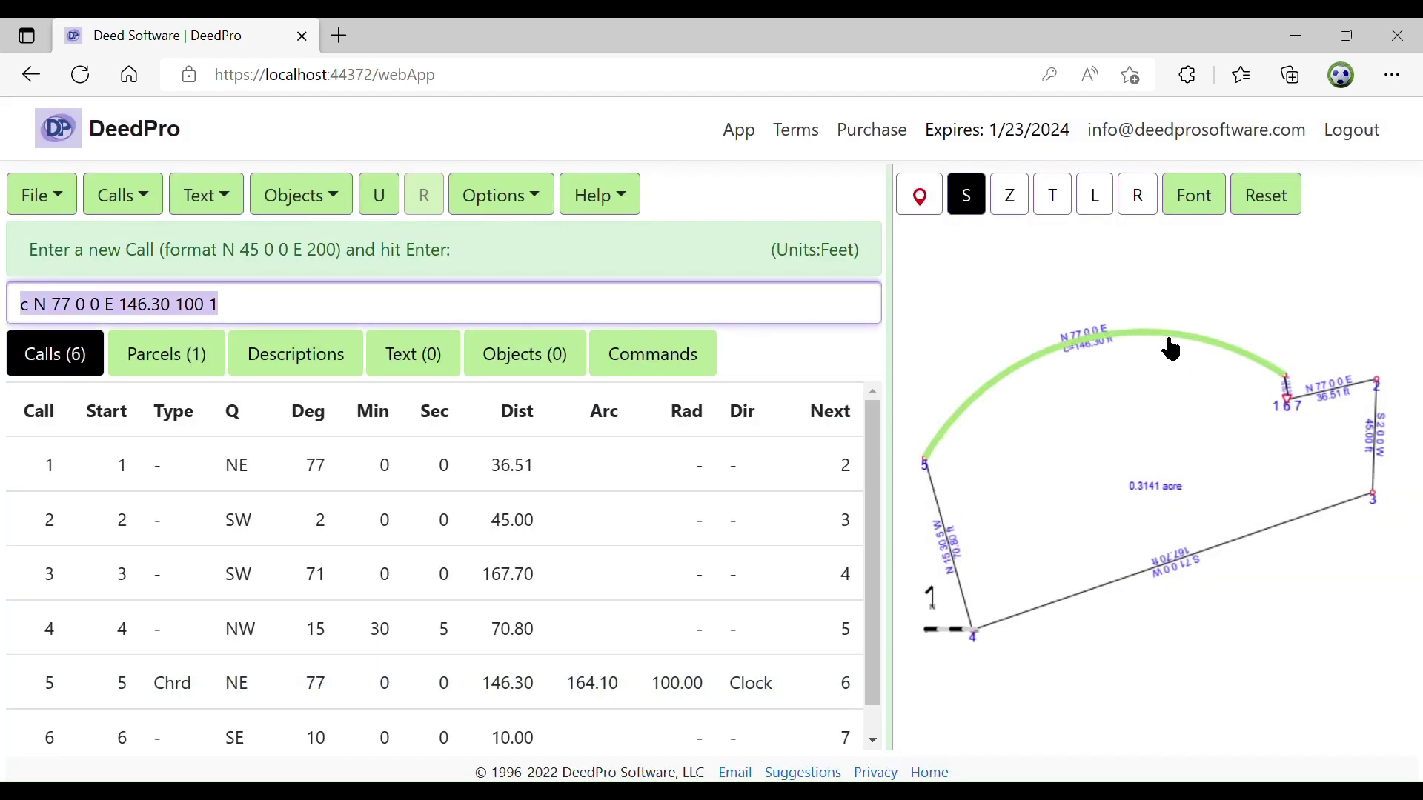
left_click(1172, 348)
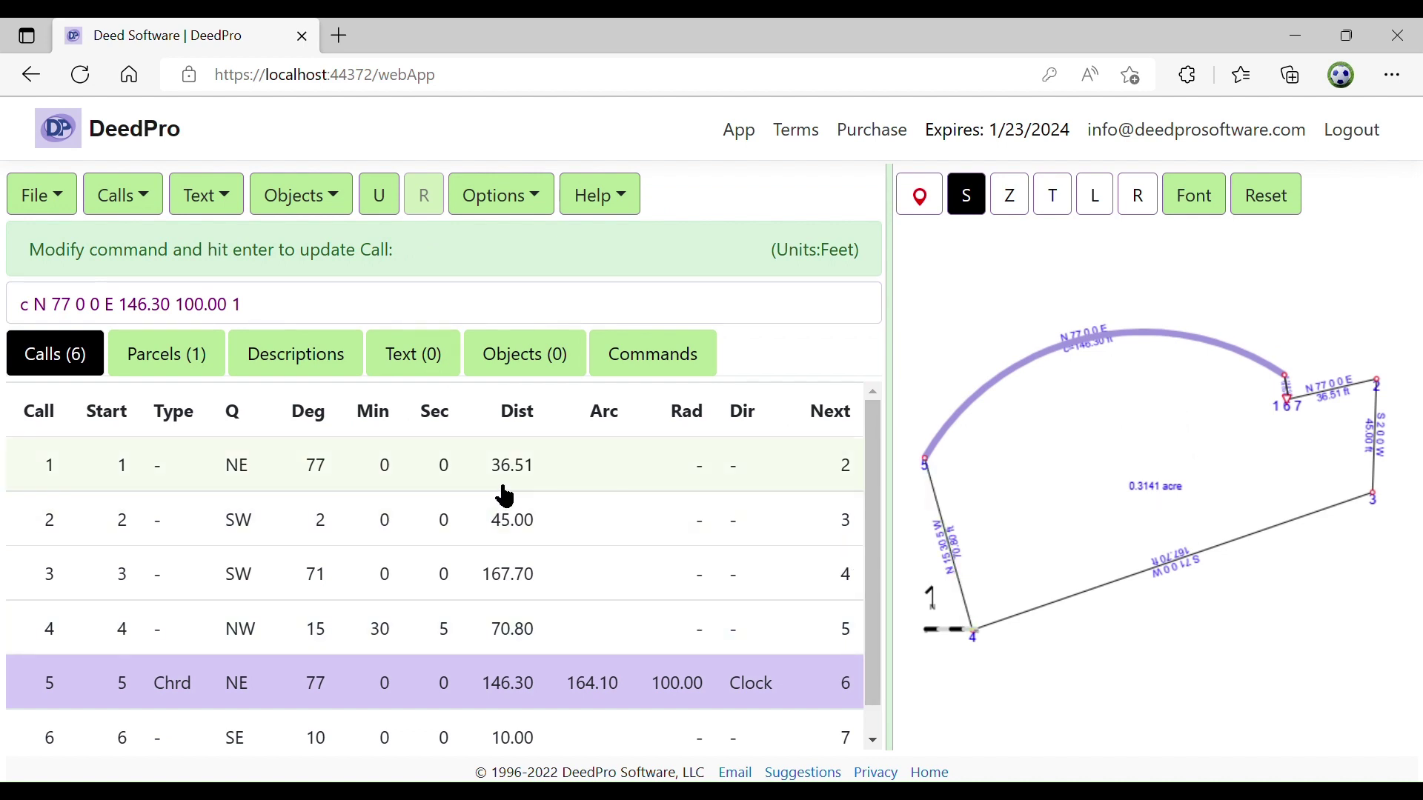
Undo the arc change and check the parcel summary: 0.2403 acre, 476.31 ft perimeter
left_click(398, 207)
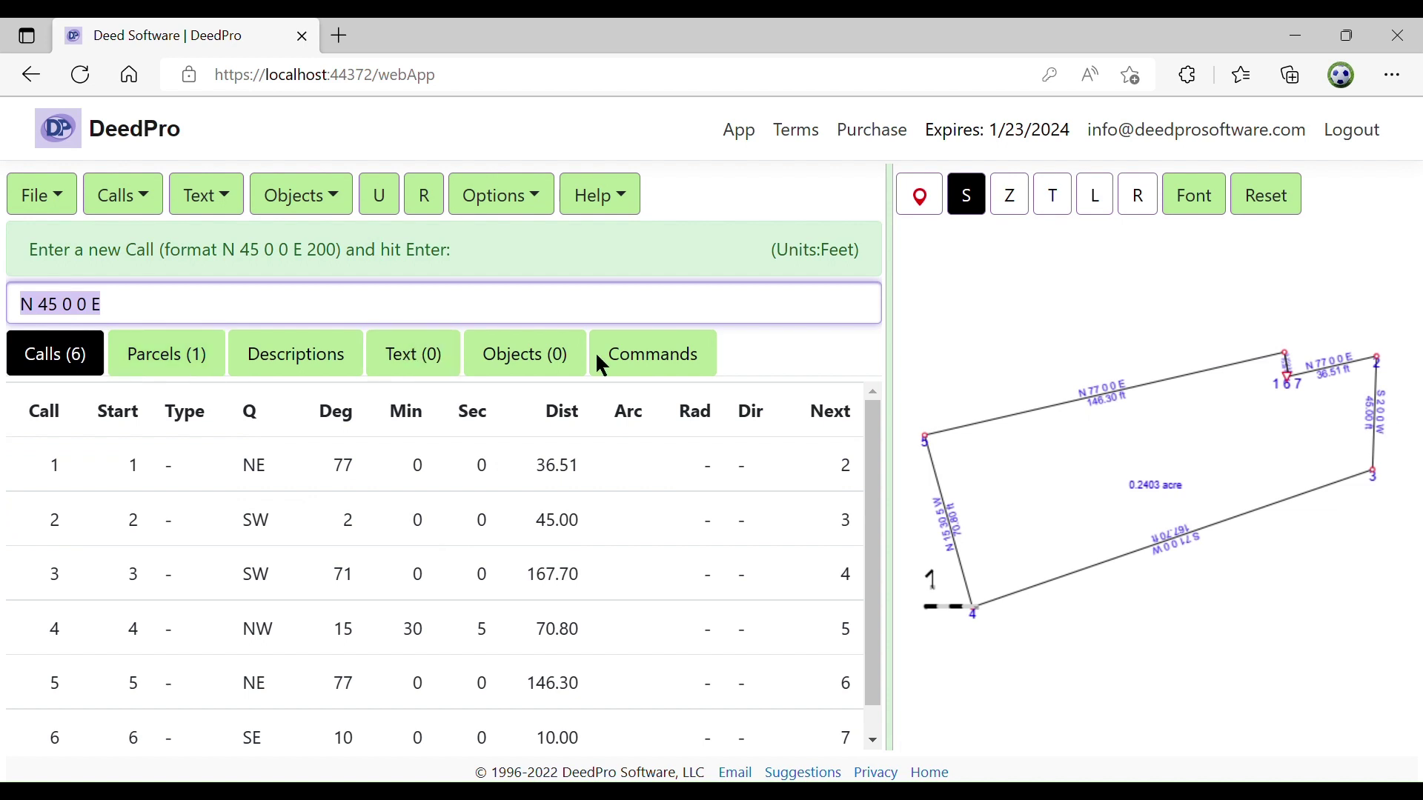
left_click(168, 369)
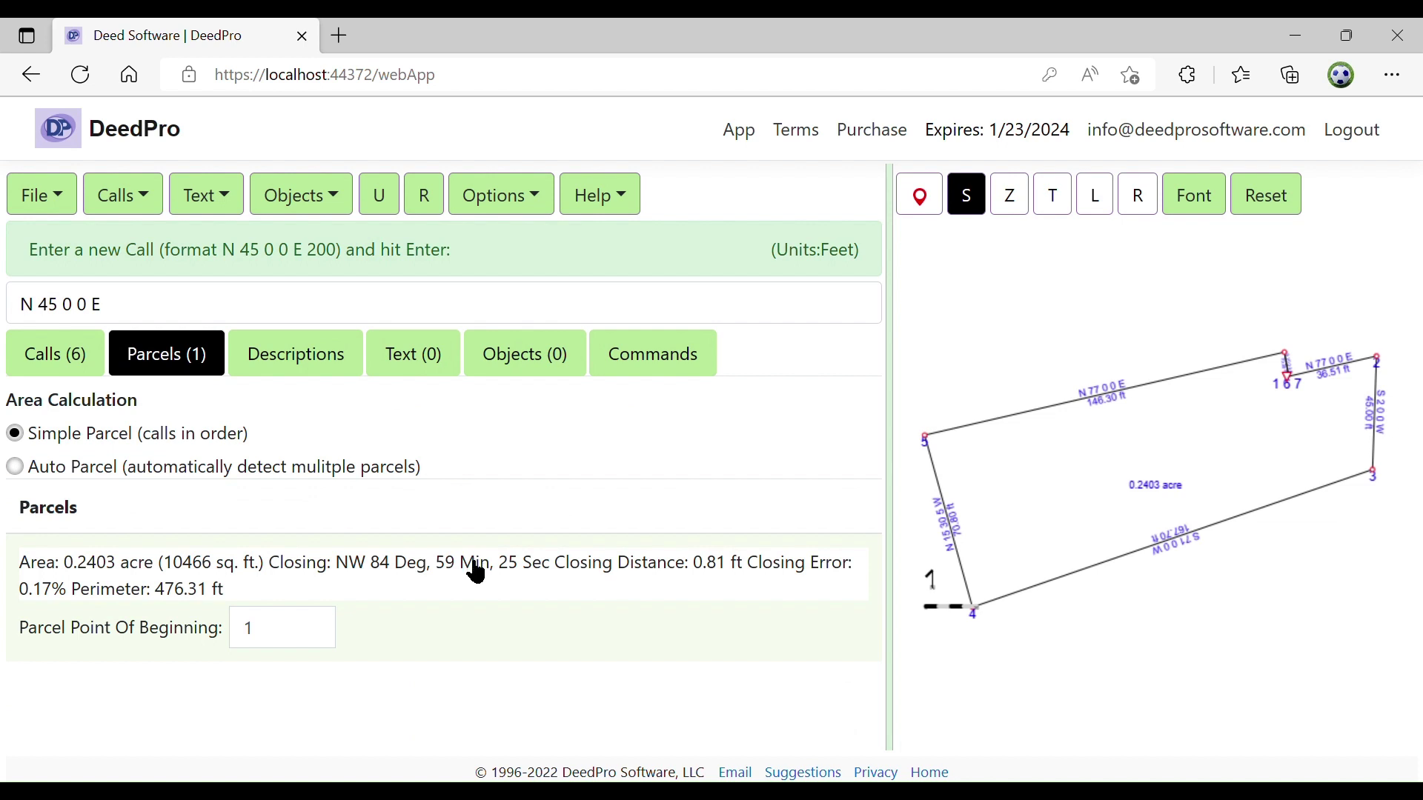
Add the beginning phrase 'at the Southeast Corner of Section 1' to the deed description
left_click(304, 360)
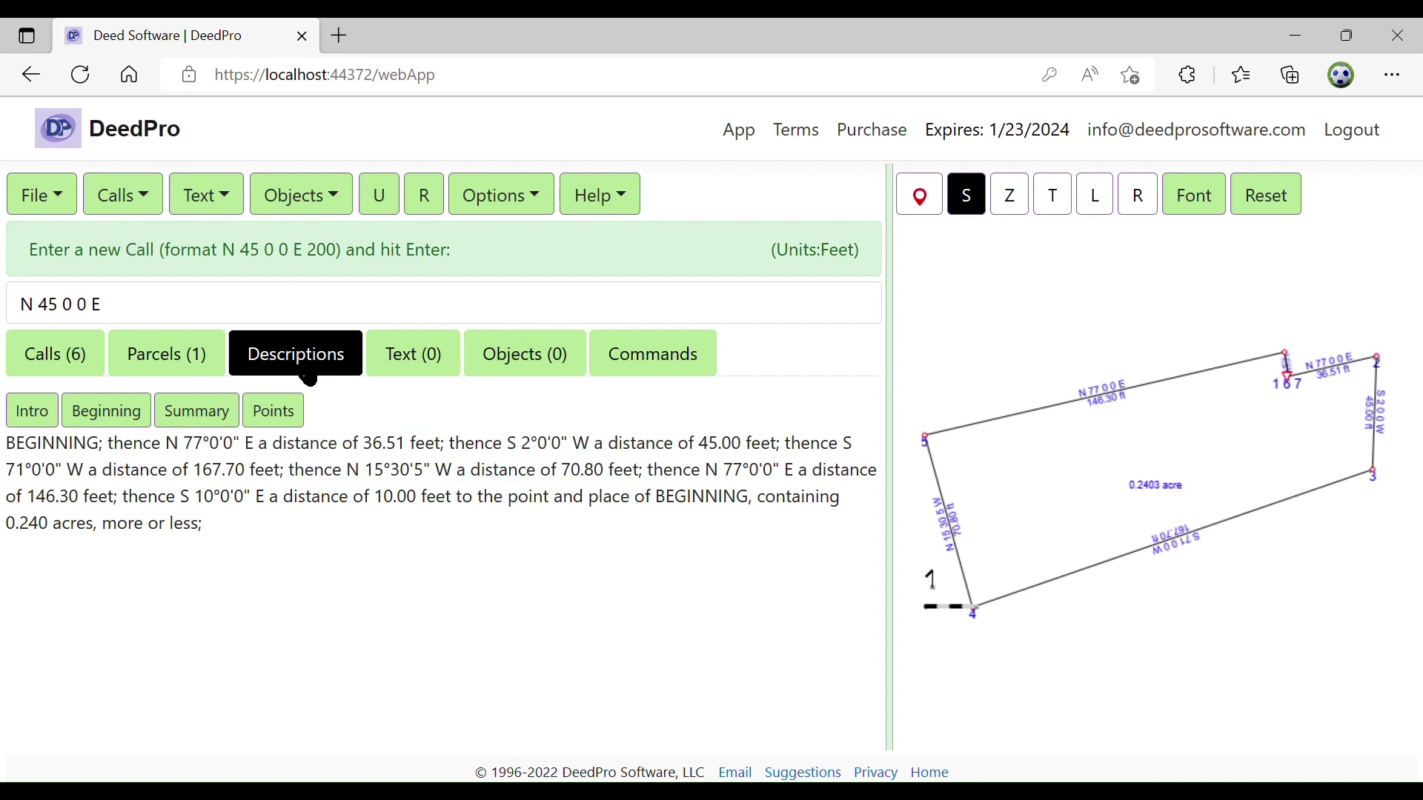
left_click(80, 412)
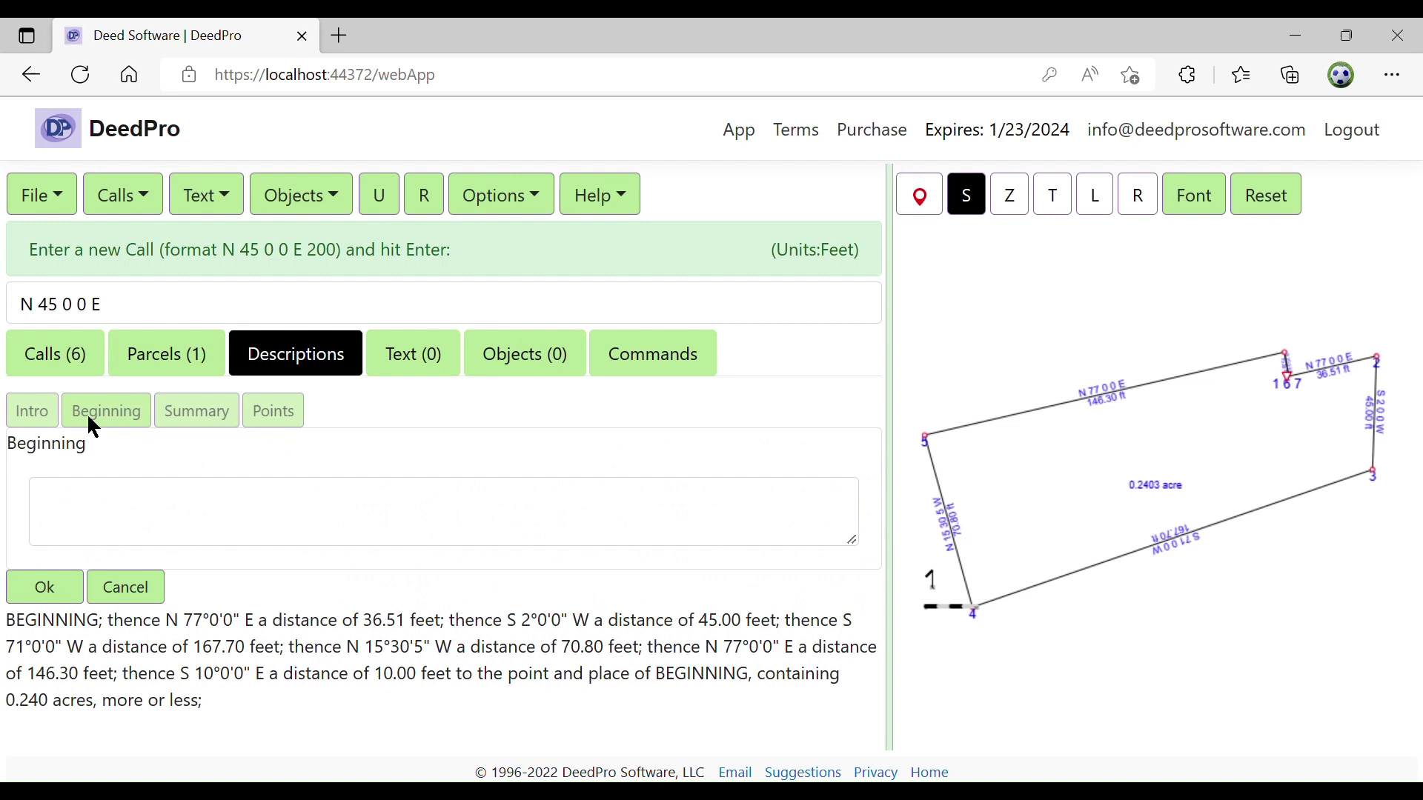
left_click(113, 495)
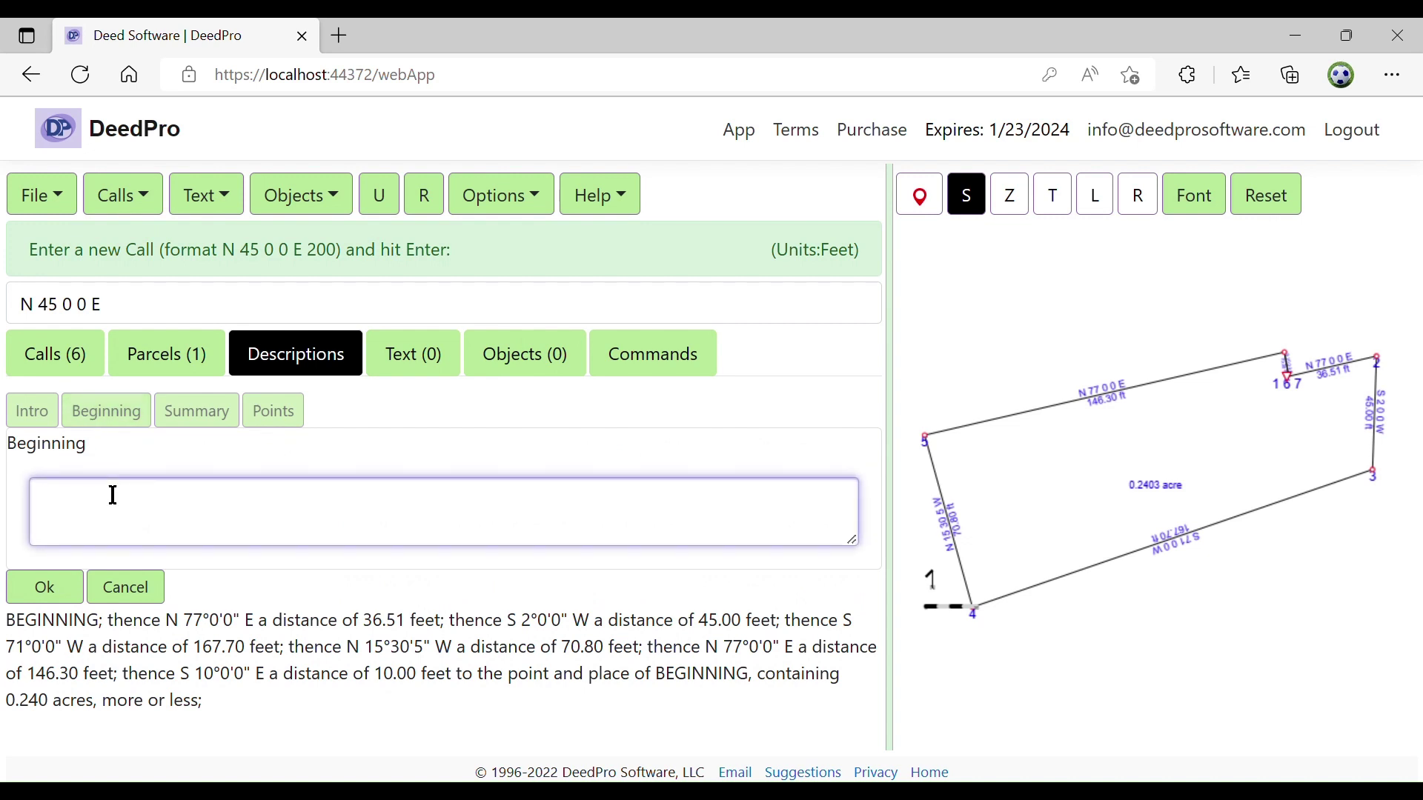
type("a")
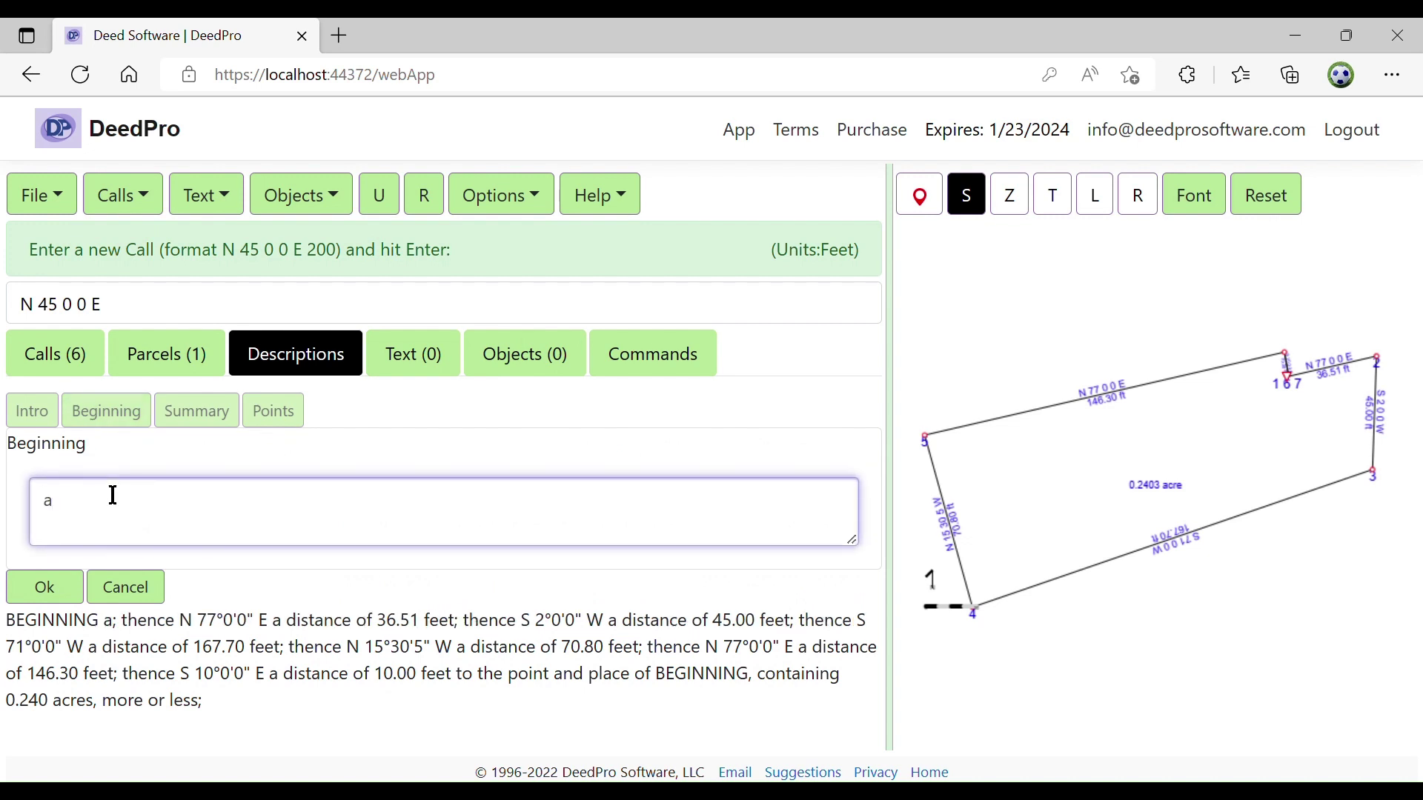
type("t the Southeast")
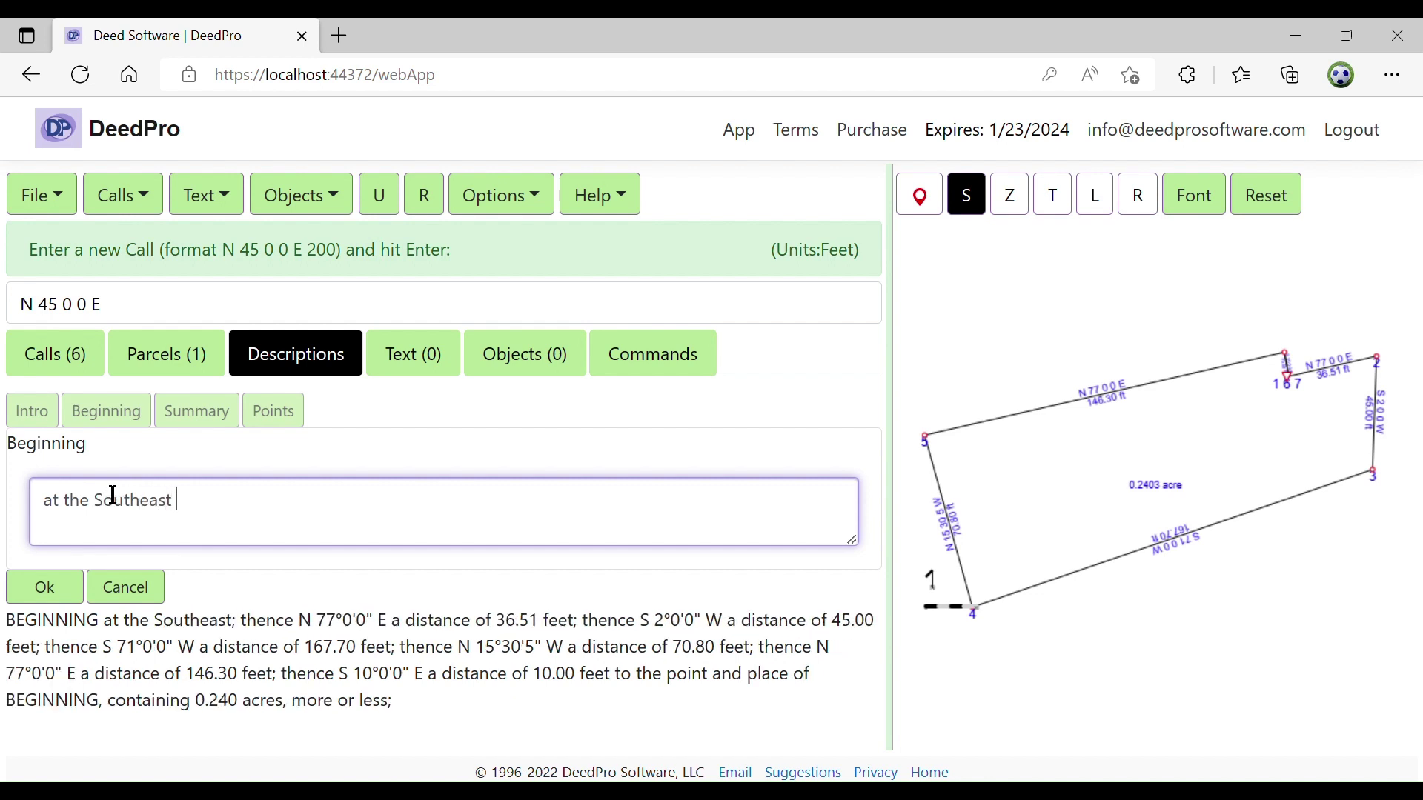
type(" Co")
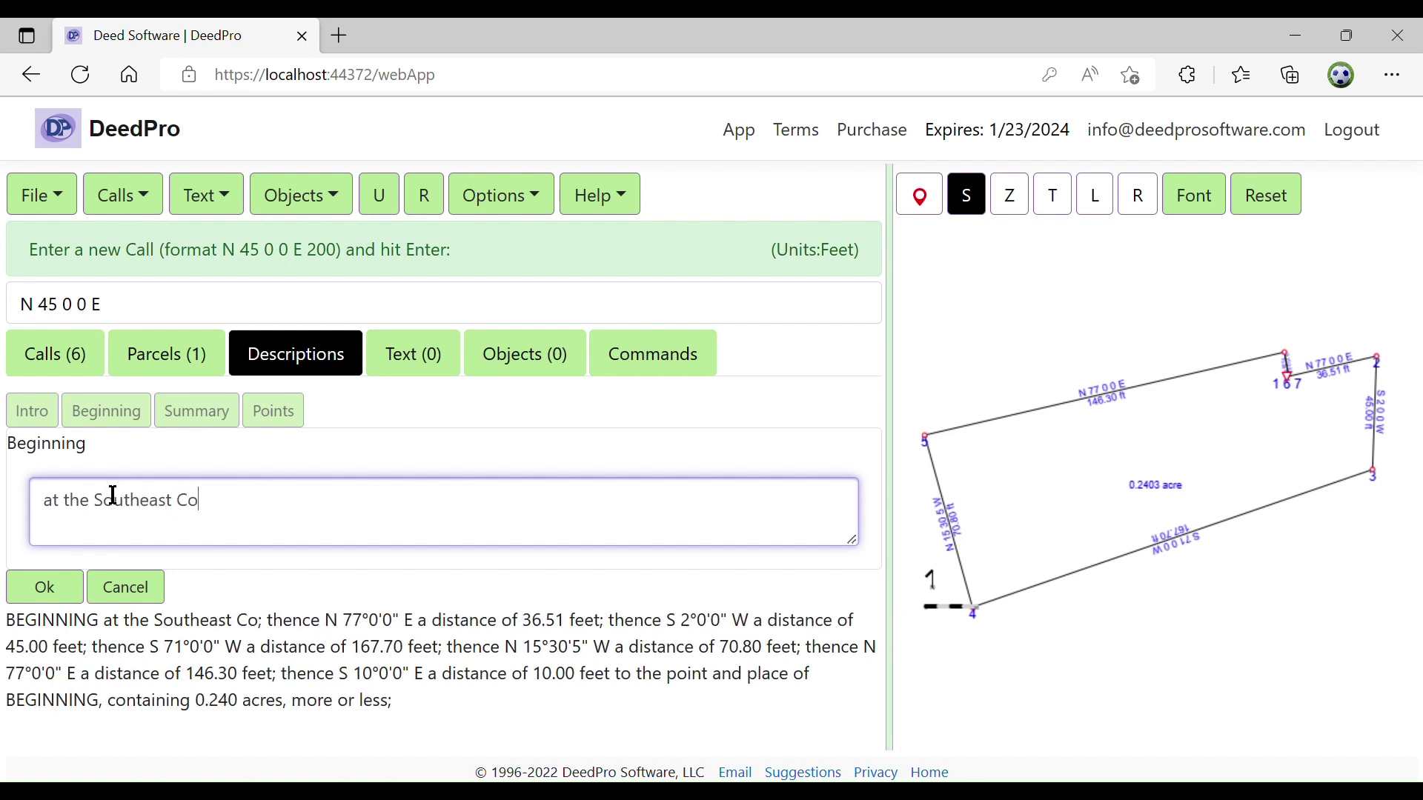
type("rner of")
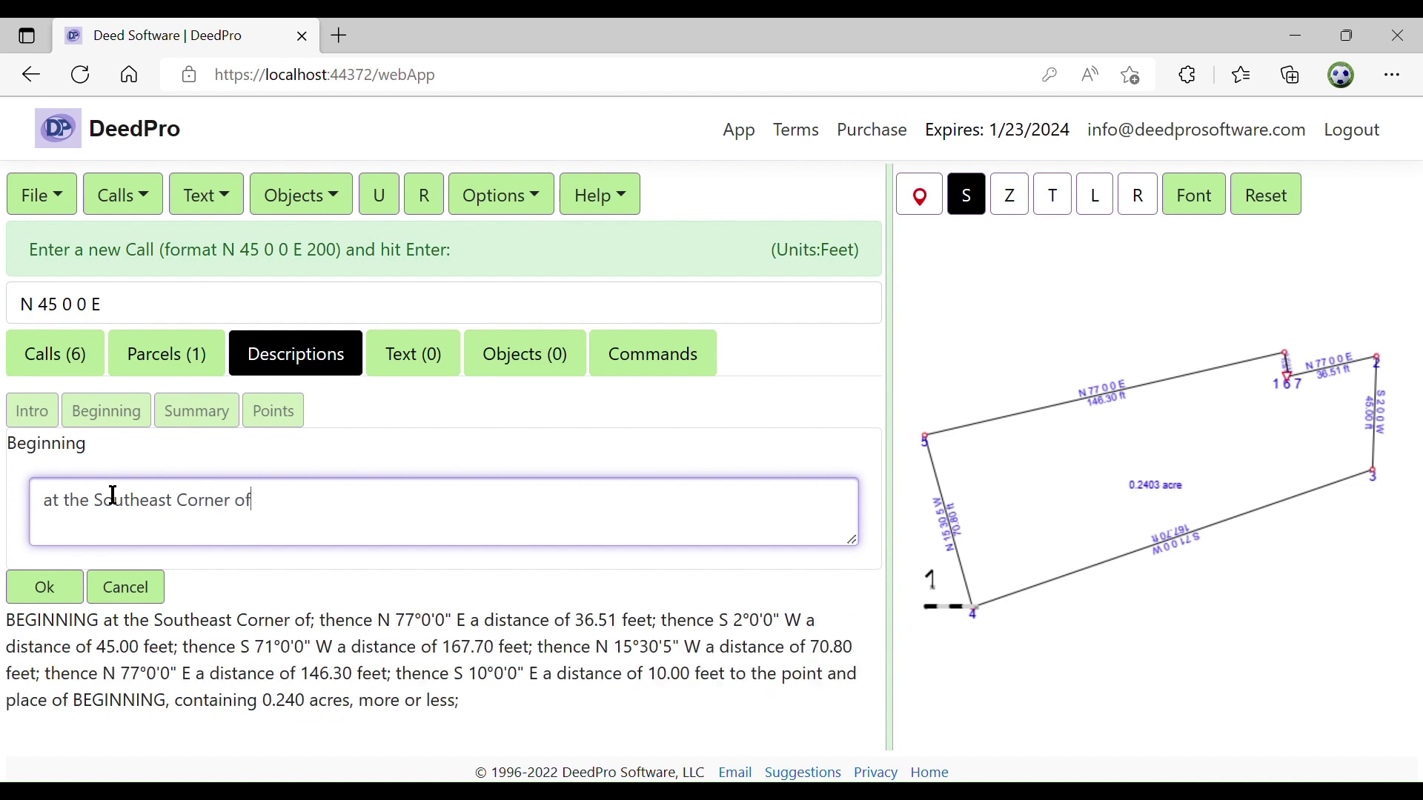
type("Secion 1")
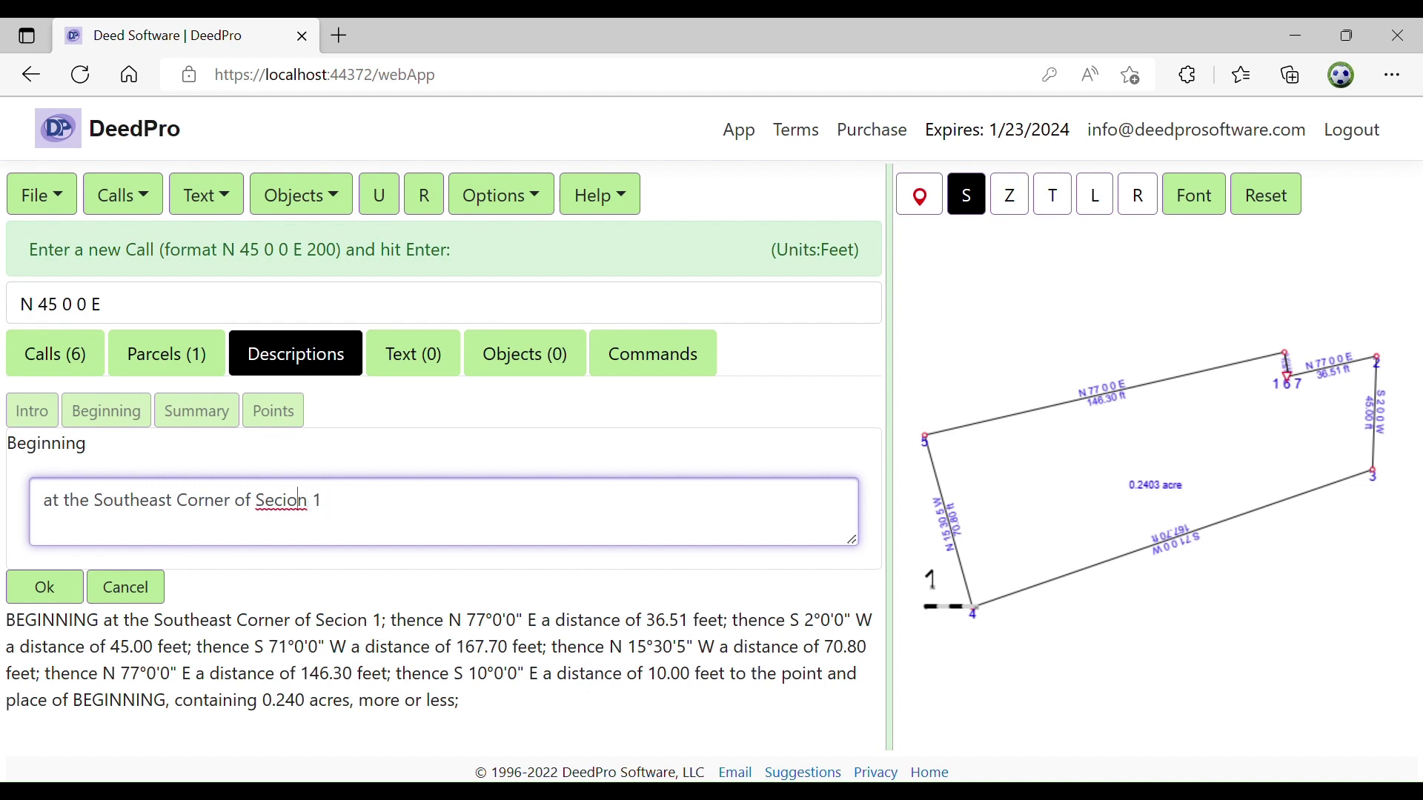
left_click(284, 500)
type("t")
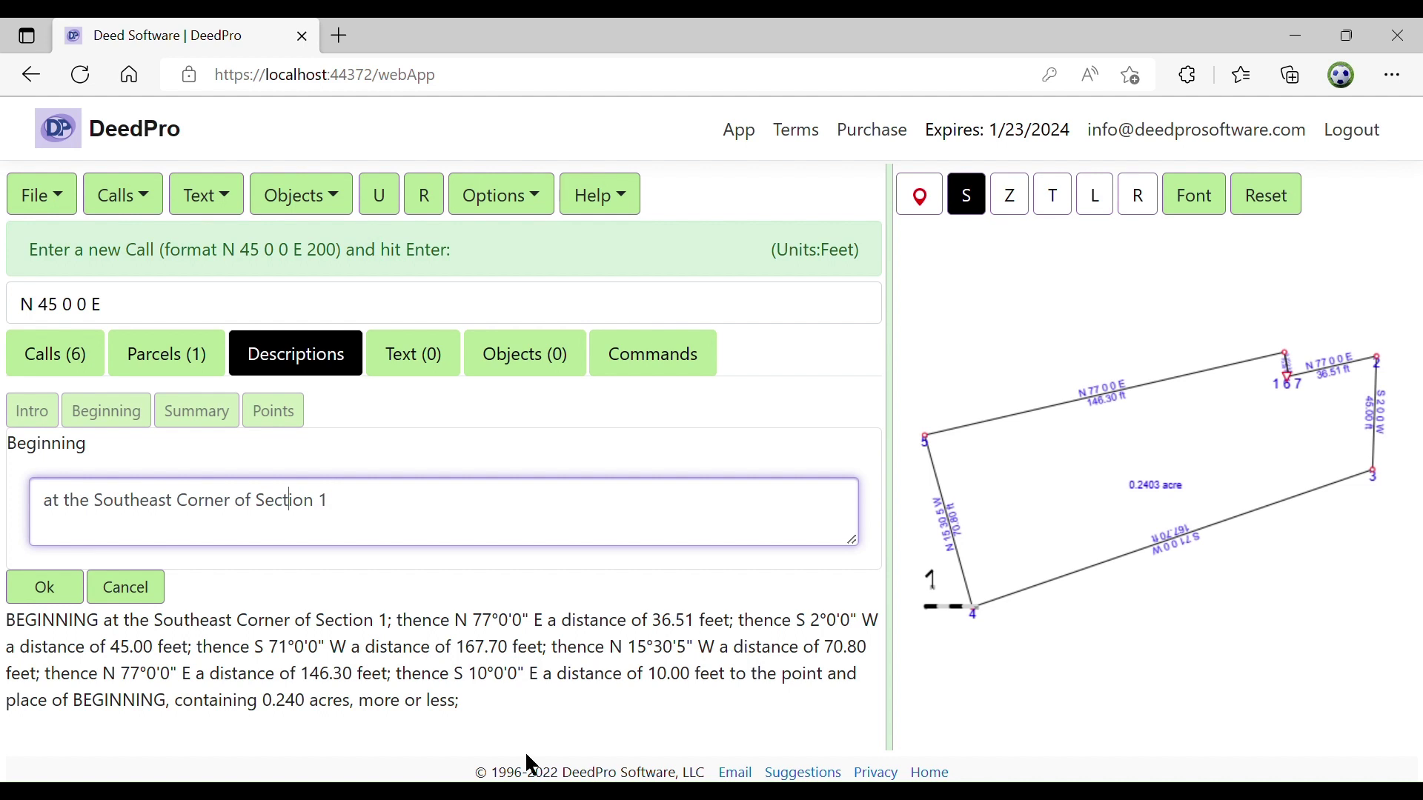
left_click(71, 585)
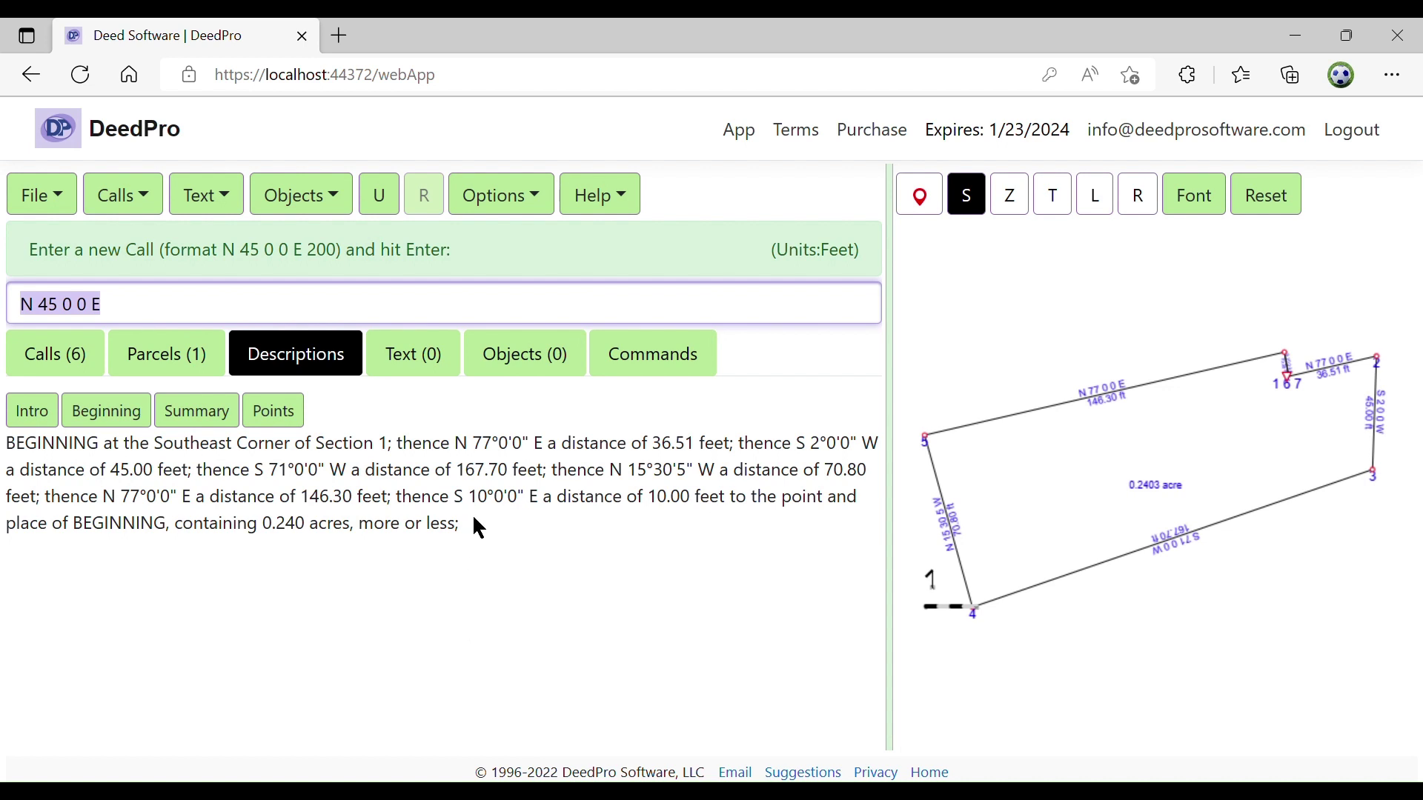
Place an orange 'North Carolina' text label on the plot
left_click(438, 357)
left_click(439, 357)
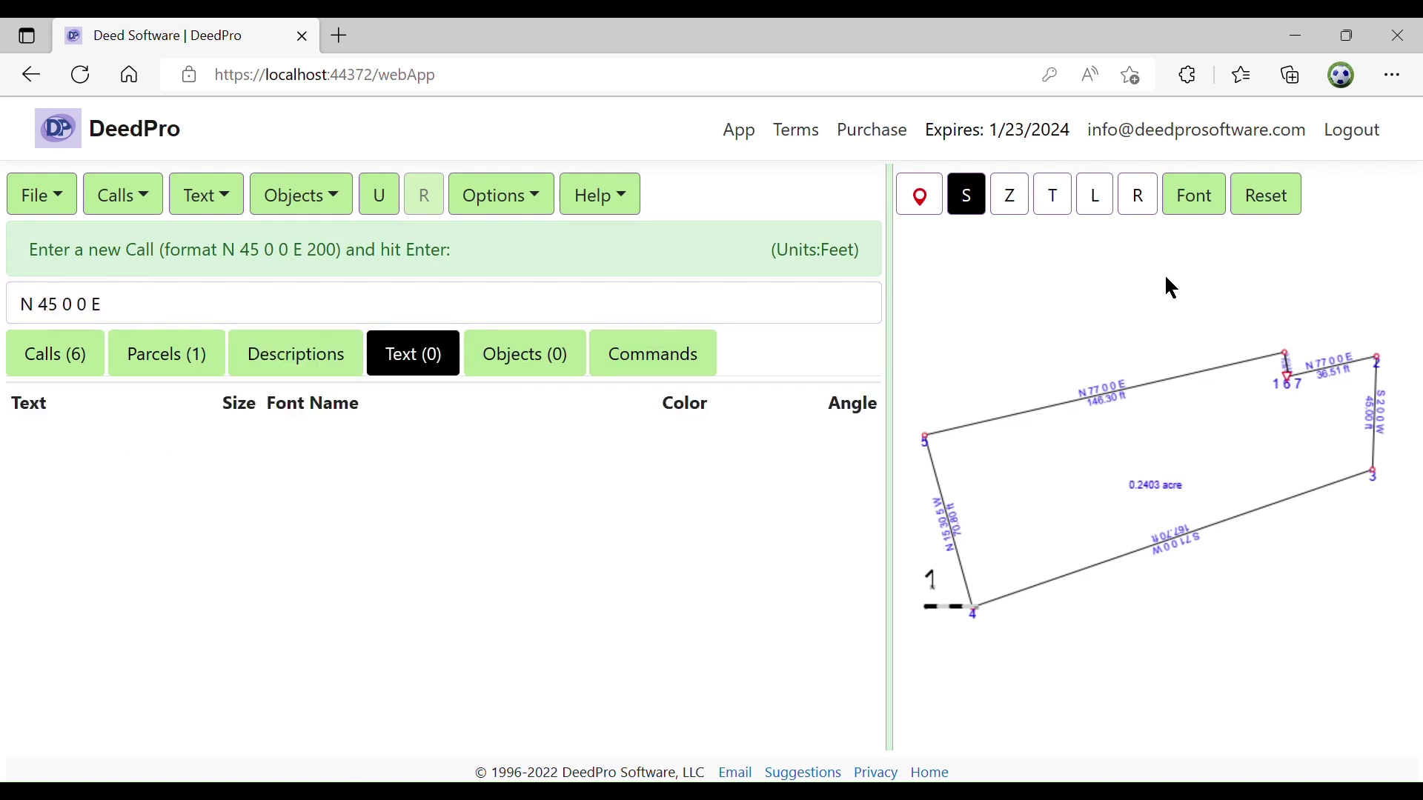
left_click(1061, 203)
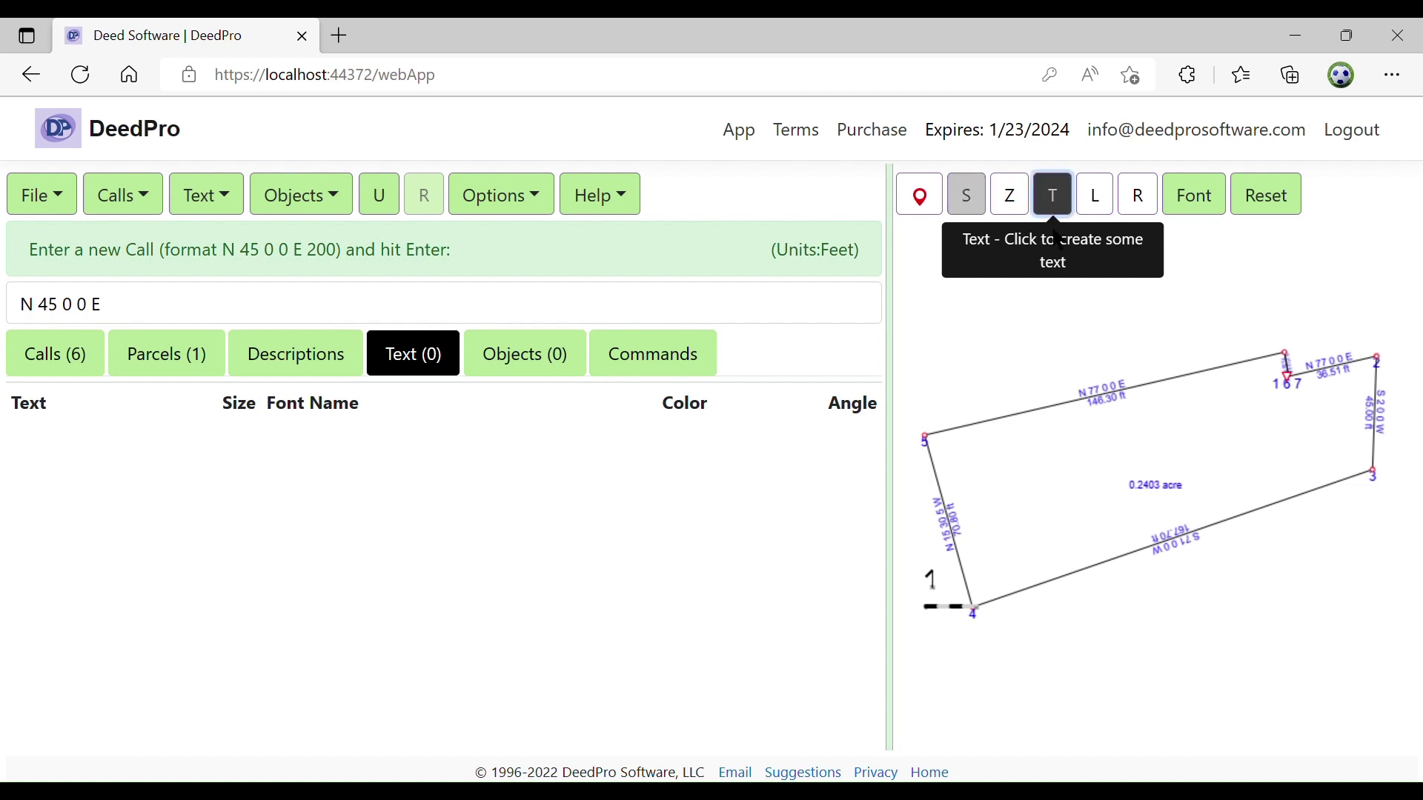
left_click(1060, 426)
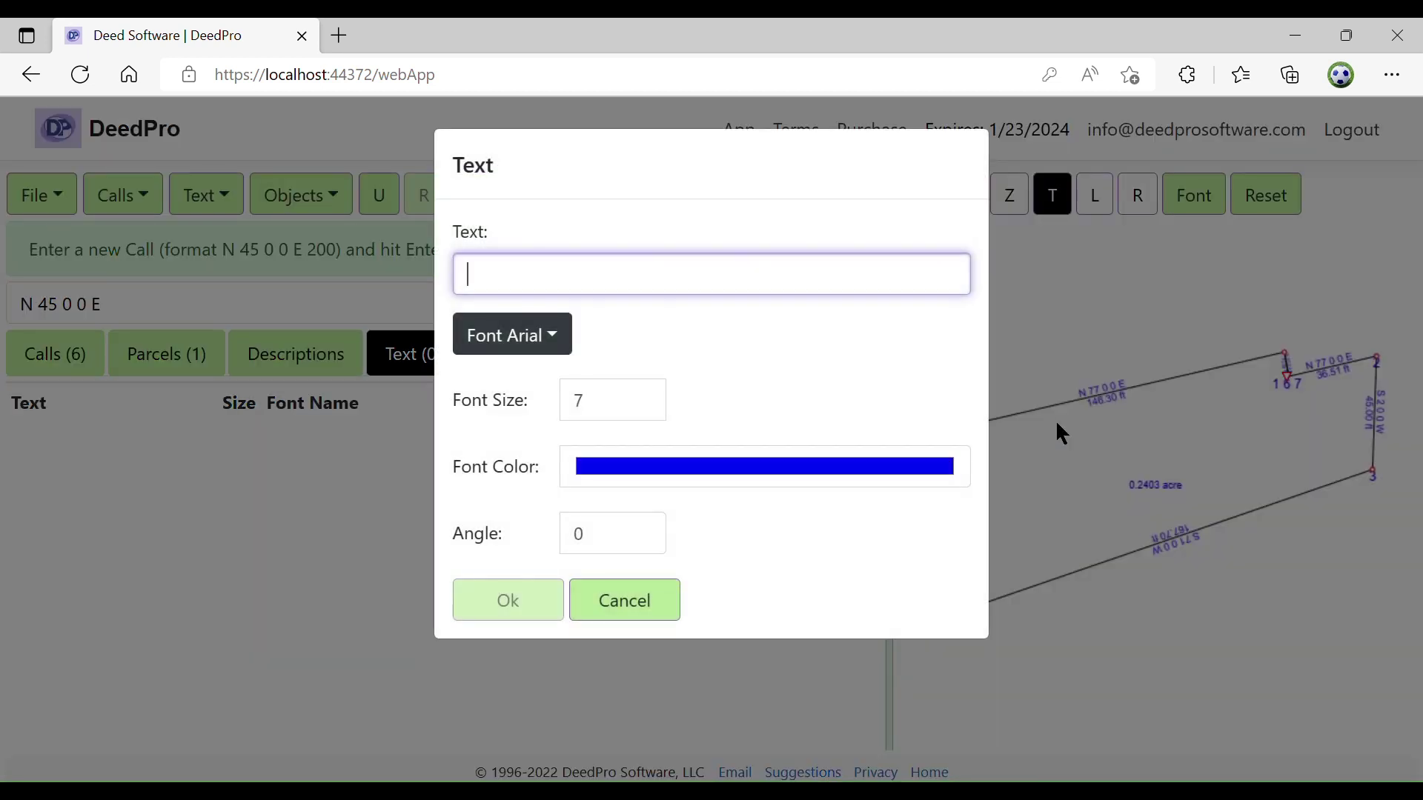
type("N")
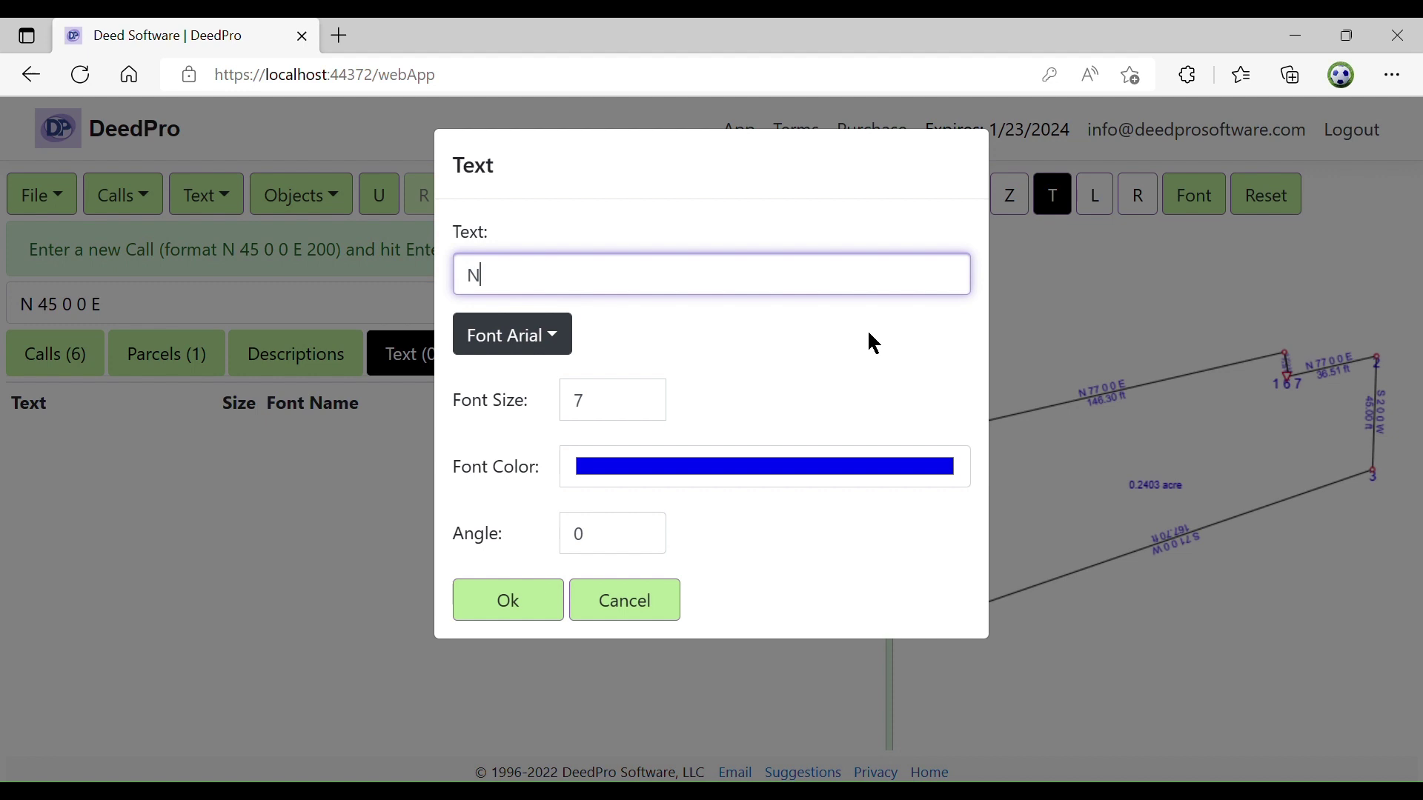
type("orth Carolina")
left_click(864, 472)
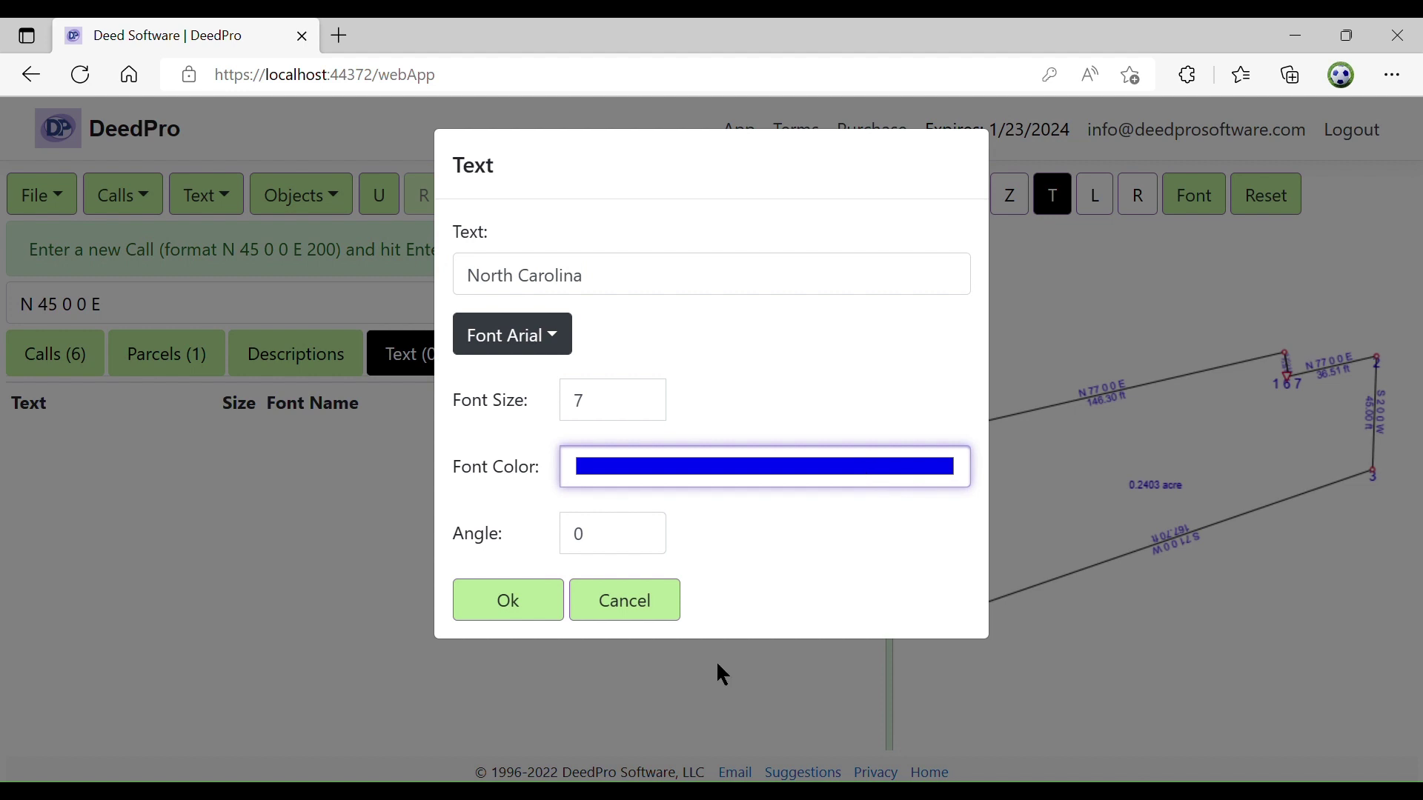
left_click(673, 667)
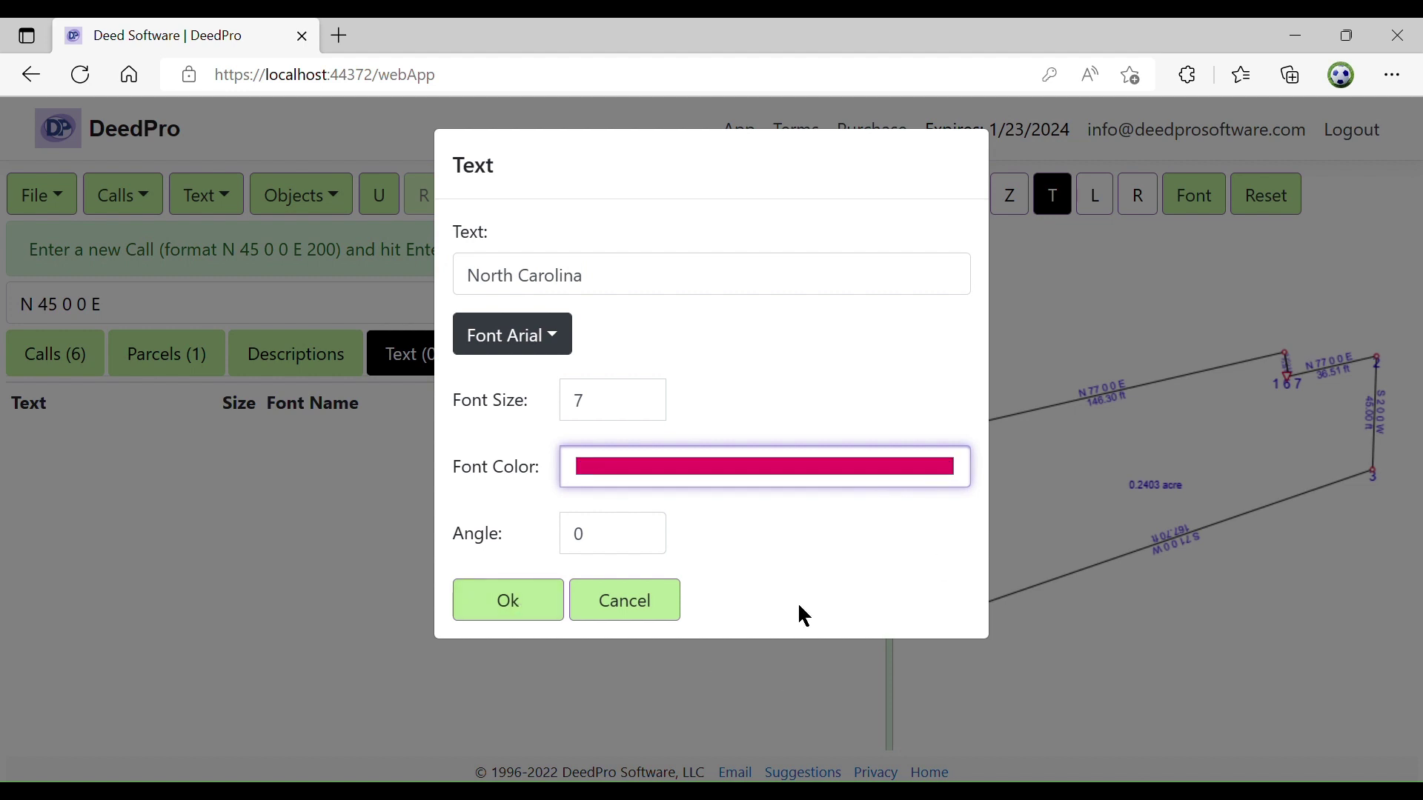
left_click(789, 670)
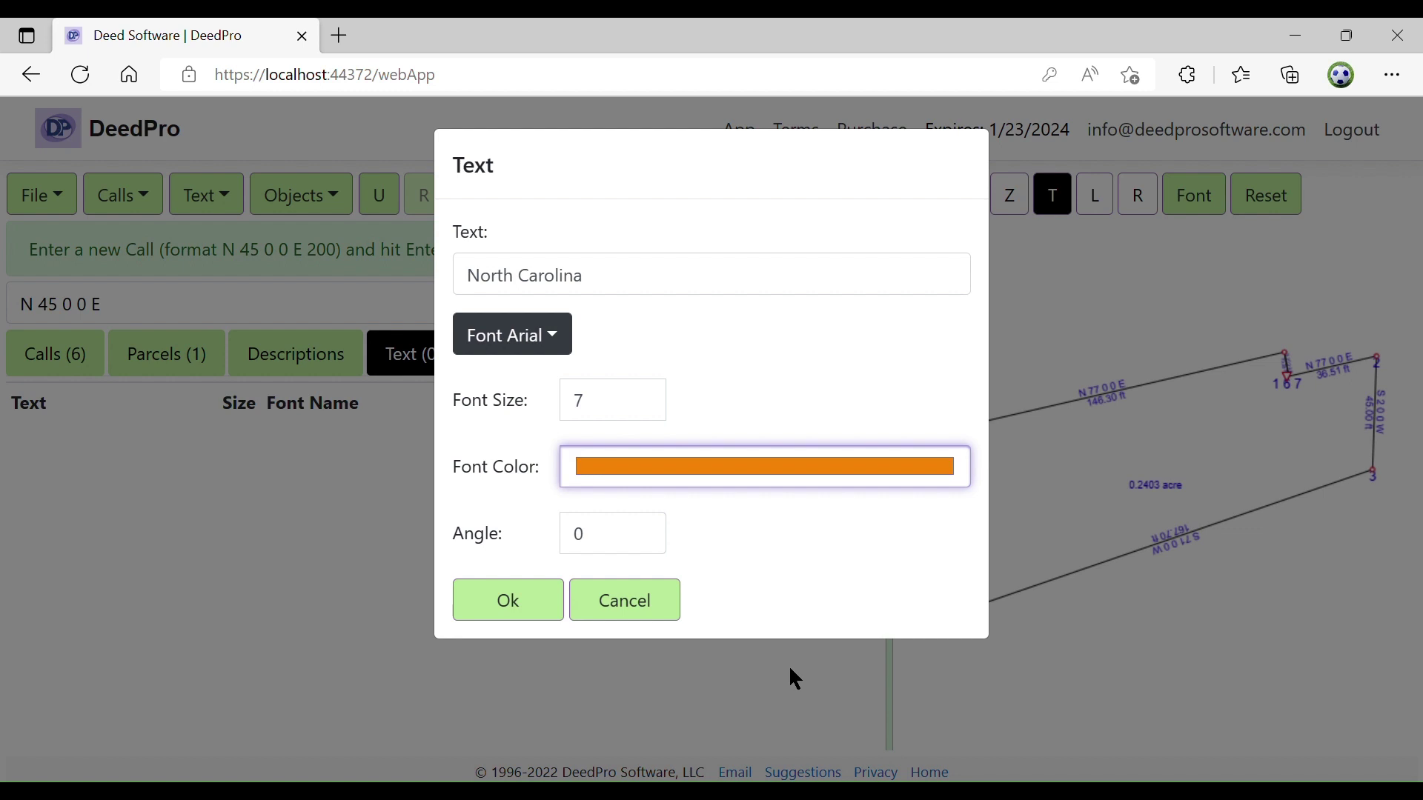
left_click(494, 597)
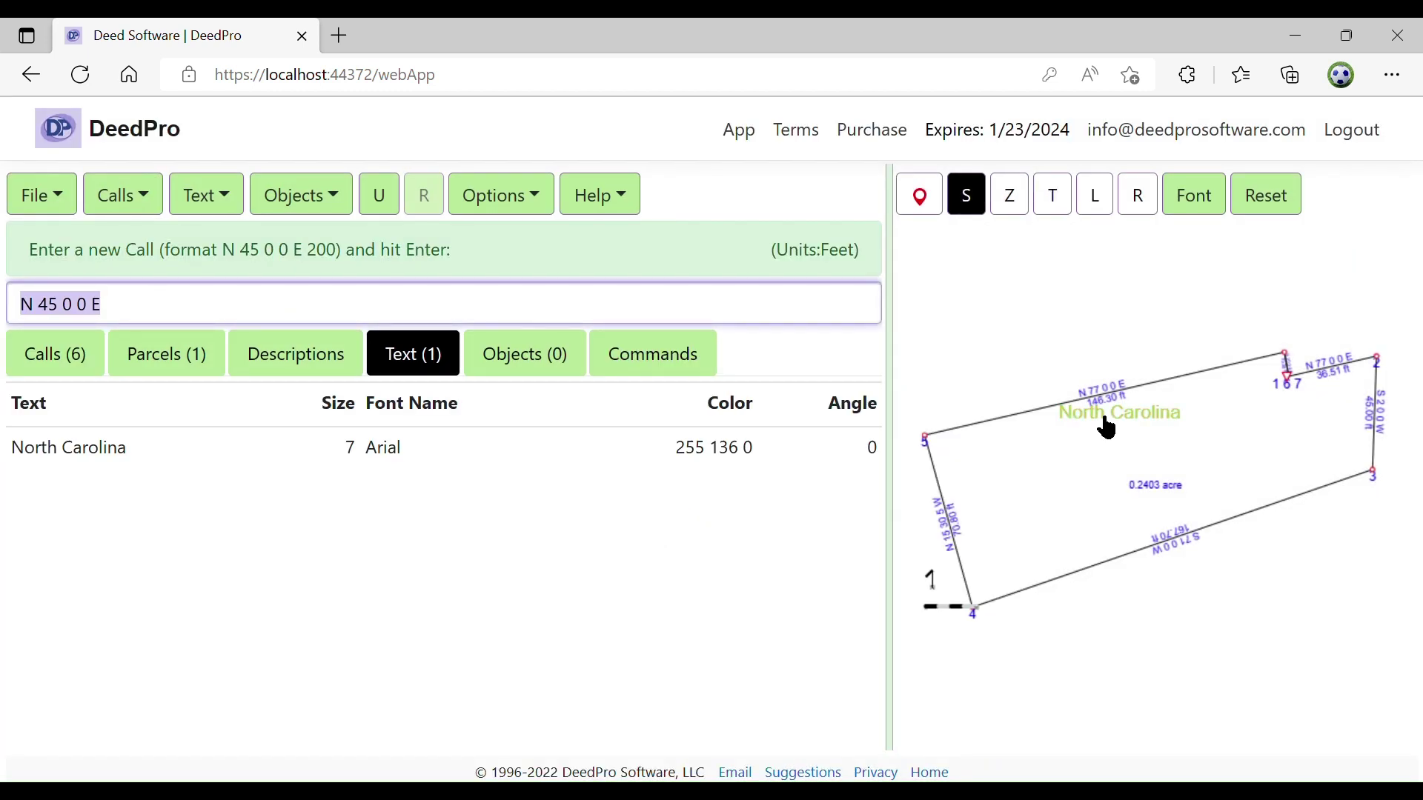
Recolour the label dark brown (56 47 35) and position it inside the parcel near the top edge
left_click_drag(1104, 428, 1070, 473)
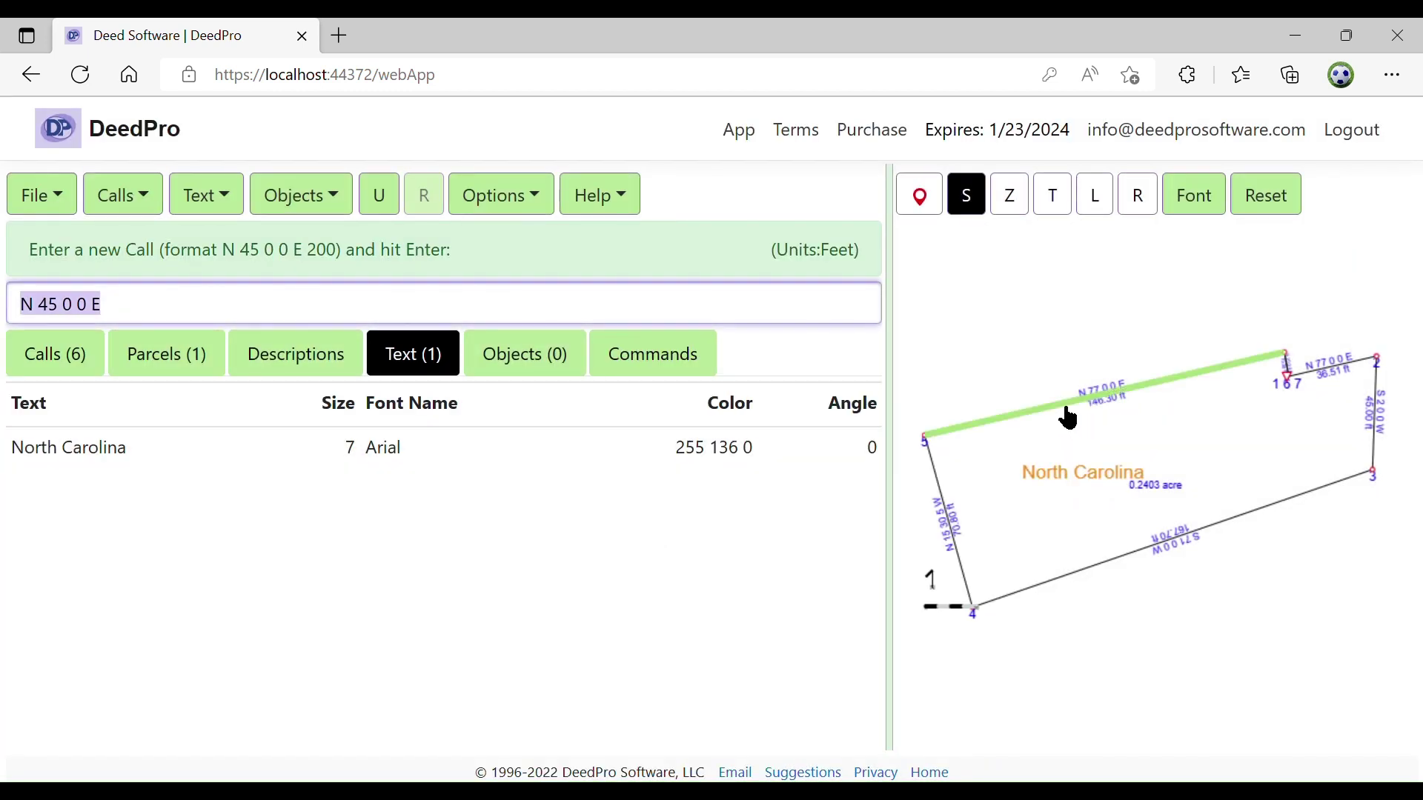
double_click(1064, 478)
left_click(696, 470)
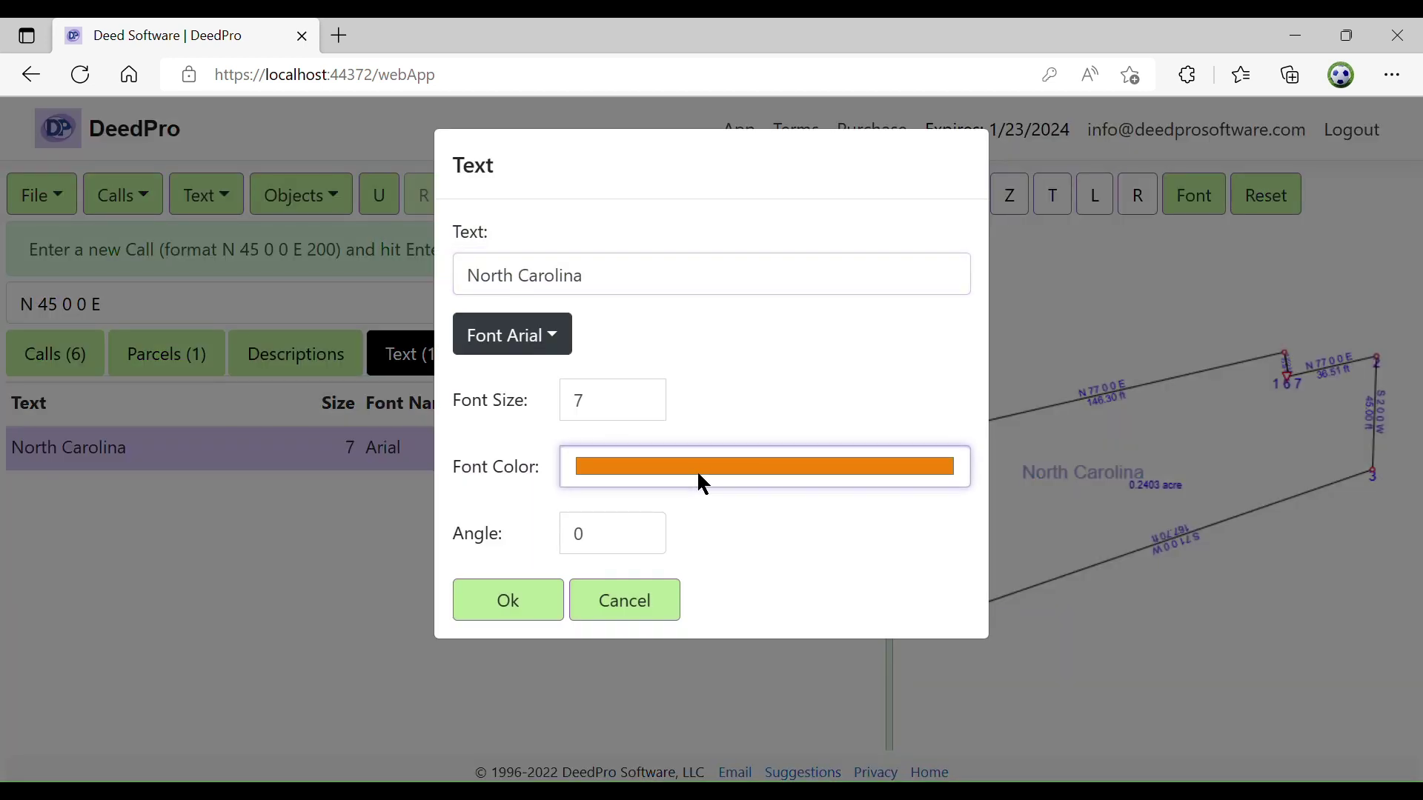
left_click(656, 611)
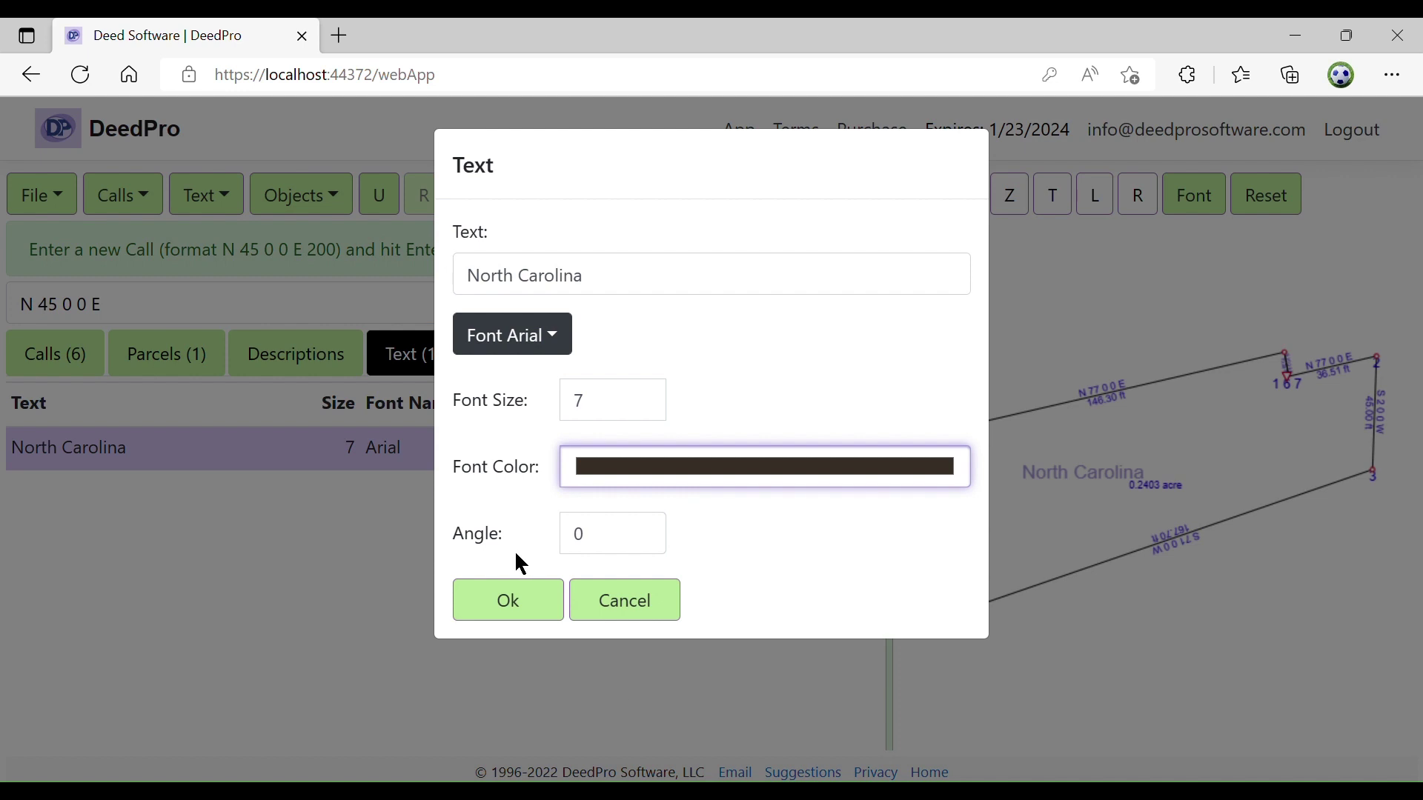
left_click(504, 587)
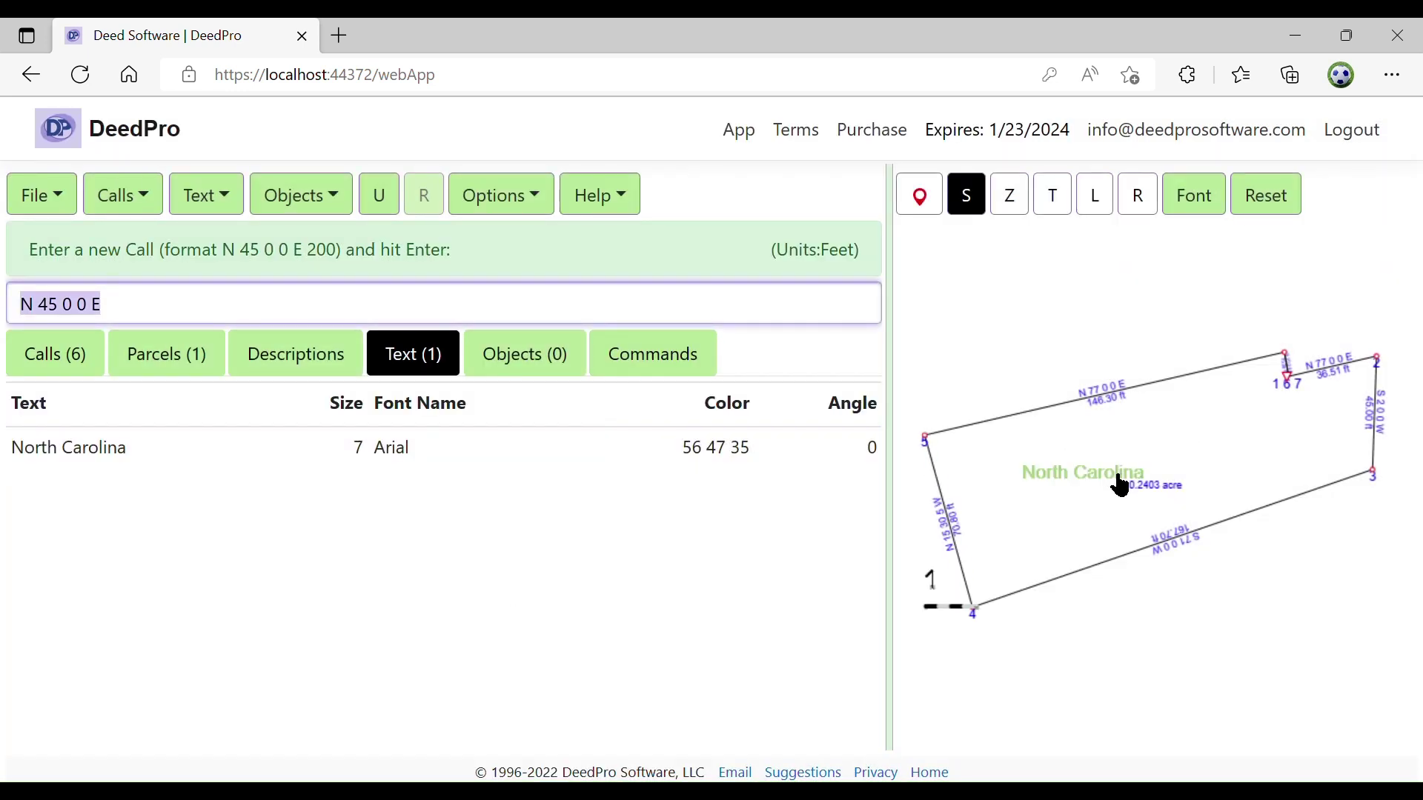
left_click_drag(1118, 482, 1110, 443)
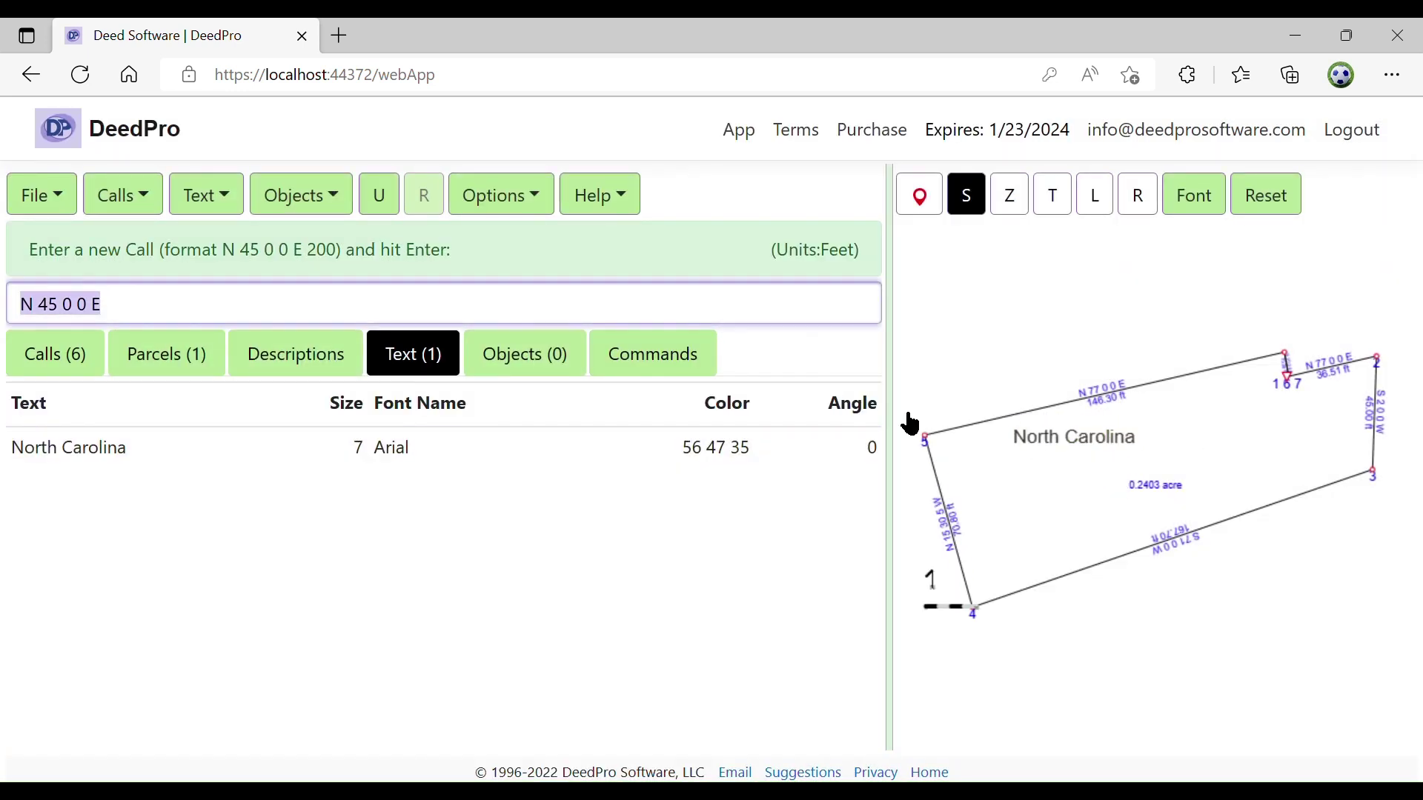
Save the parcel drawing to the cloud with the file name NC
left_click(57, 210)
left_click(83, 312)
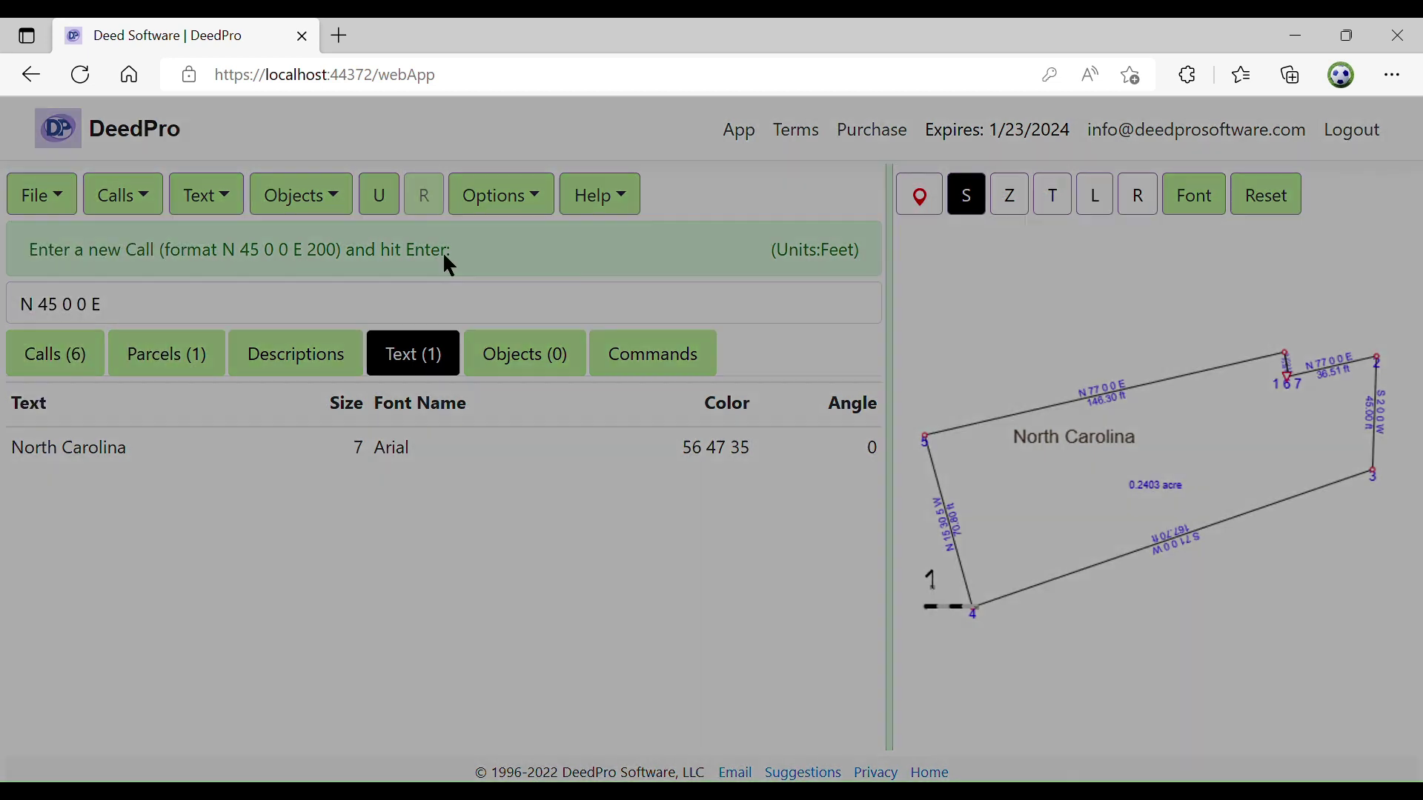
type("NC")
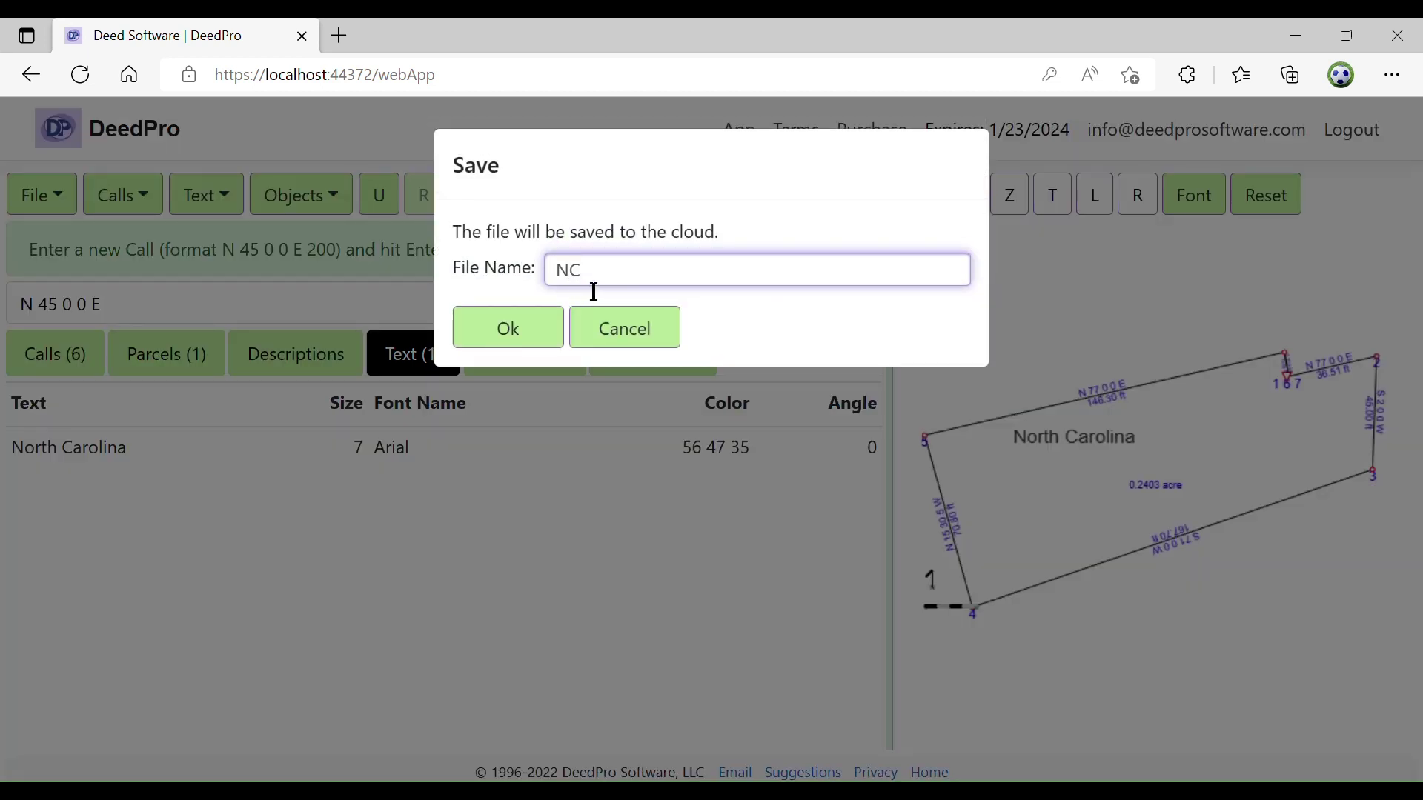
left_click(524, 335)
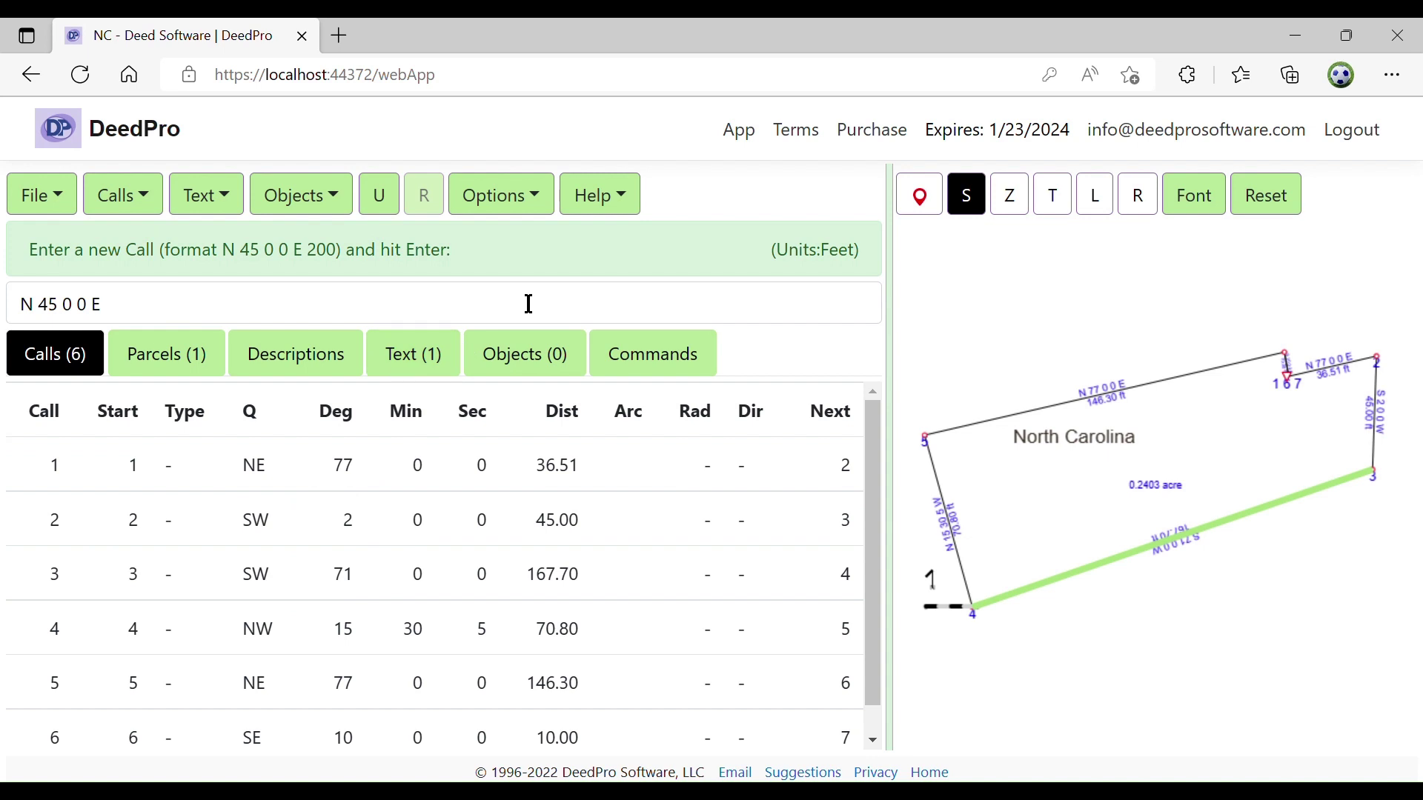
Enter DeedPro as the user in the plat information, leaving the other fields blank
left_click(541, 211)
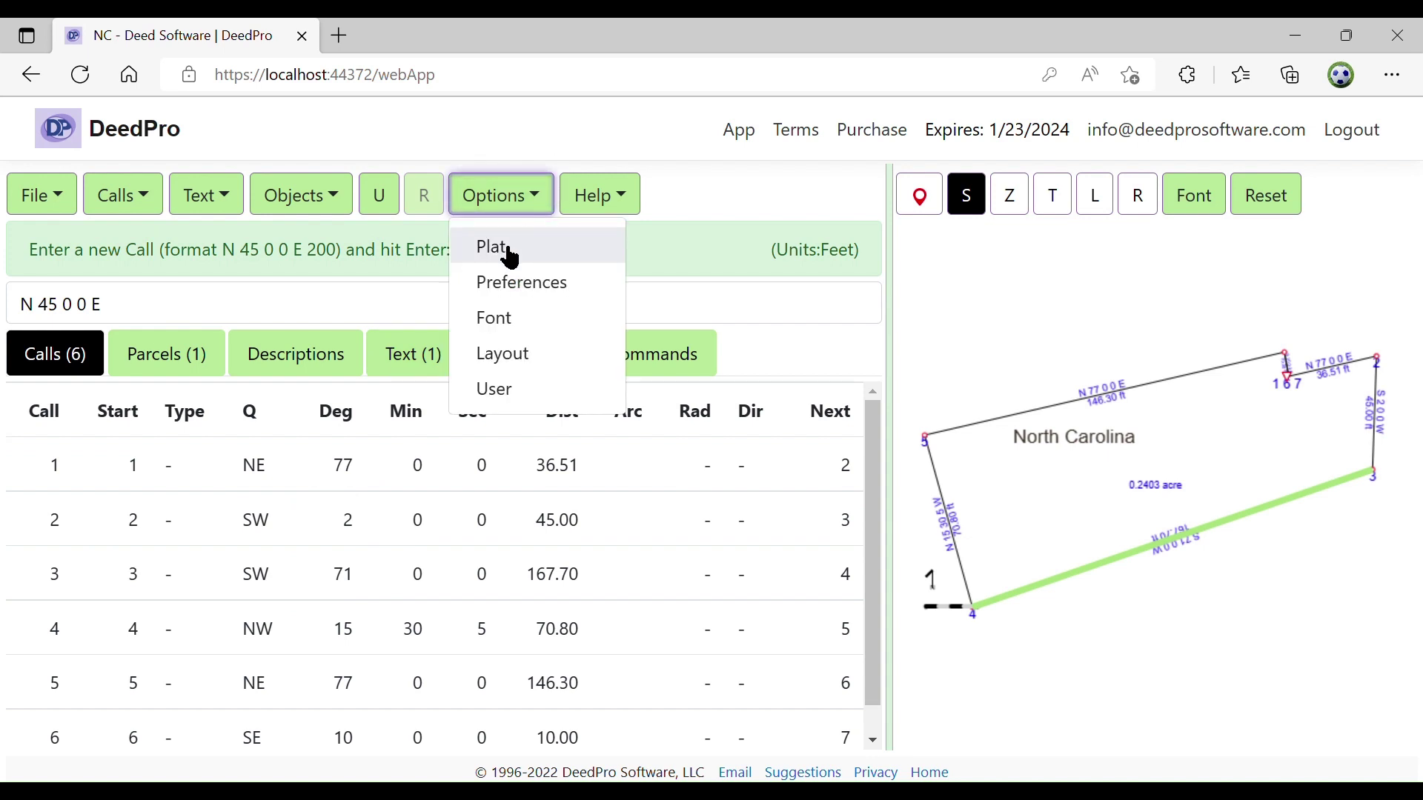
left_click(505, 211)
left_click(505, 212)
left_click(514, 253)
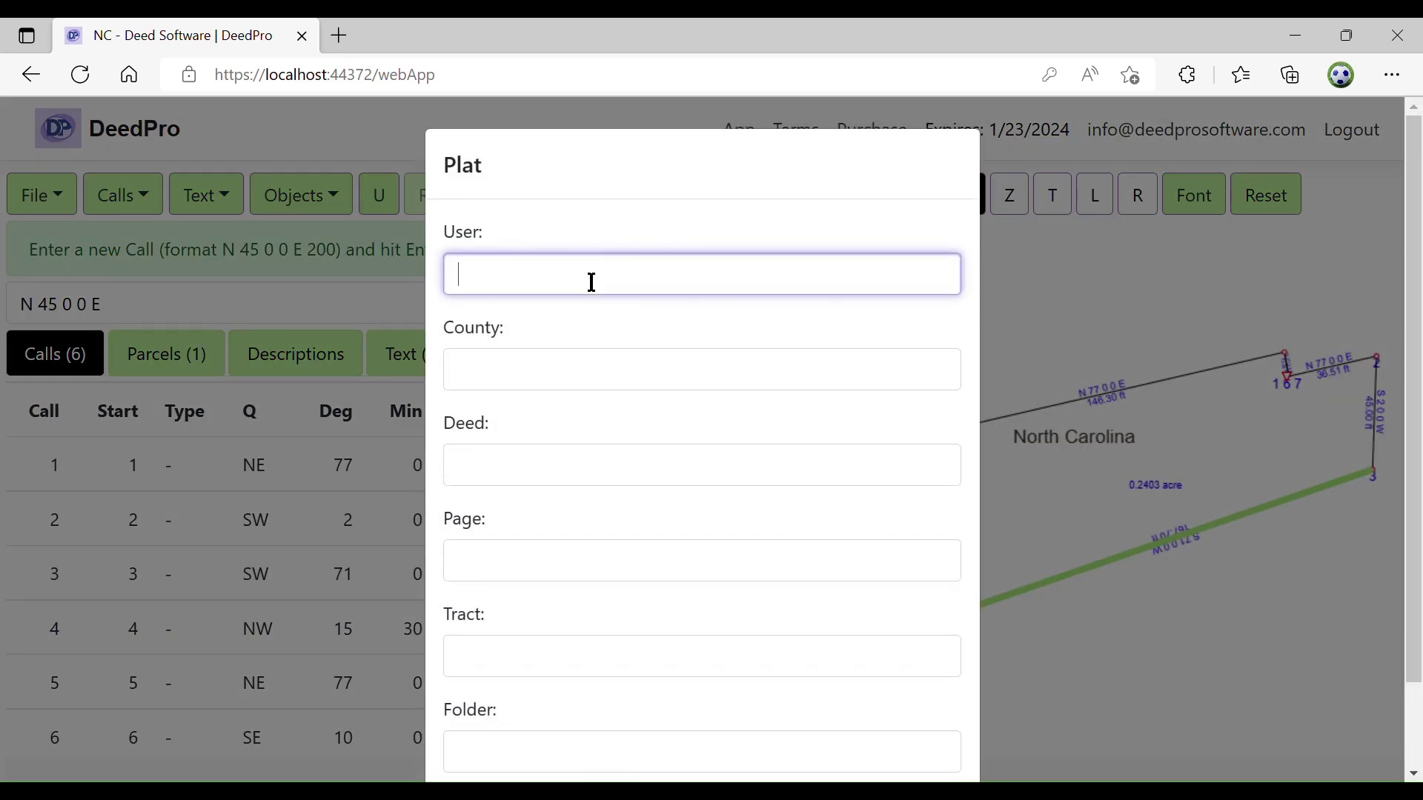
type("DeedPro")
scroll(591, 279, "down", 2)
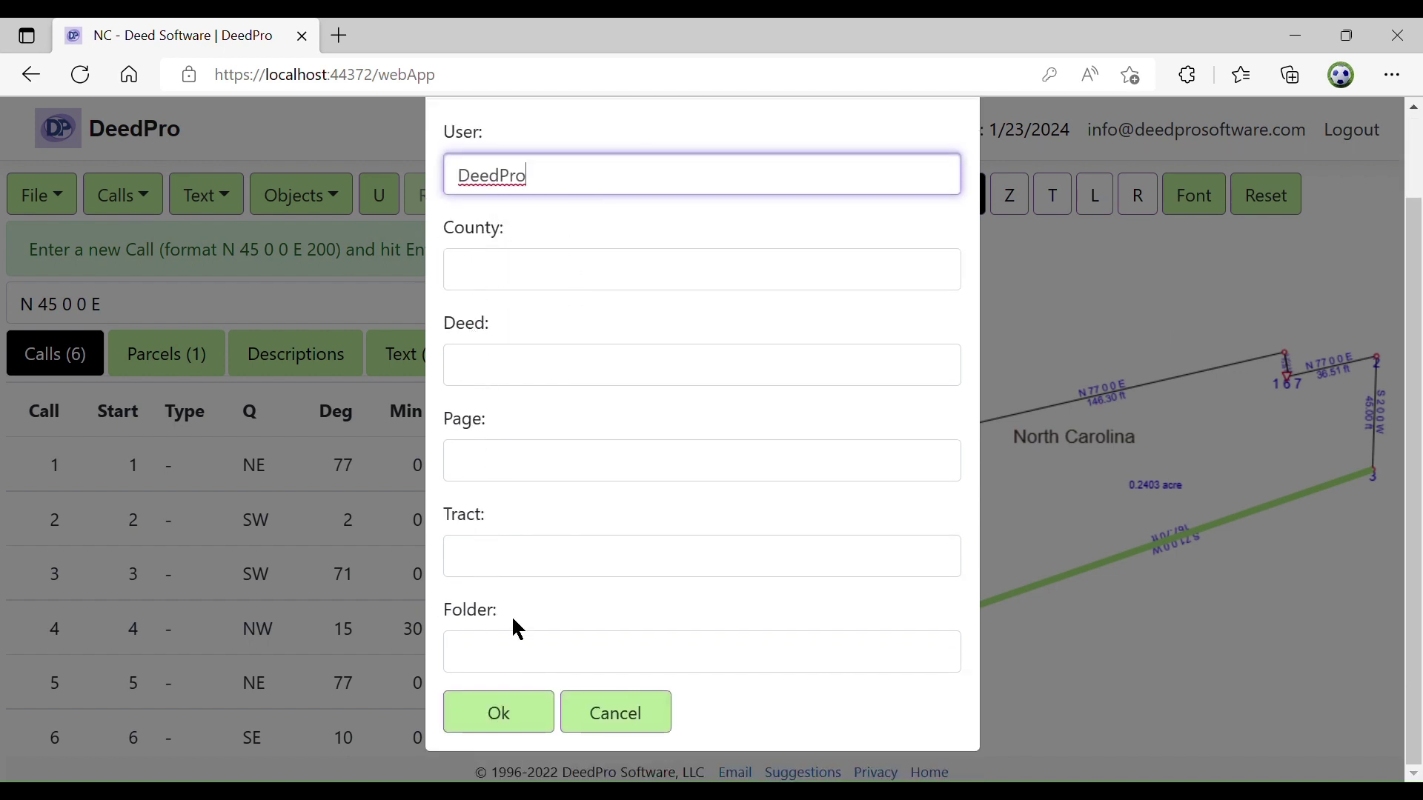
left_click(502, 716)
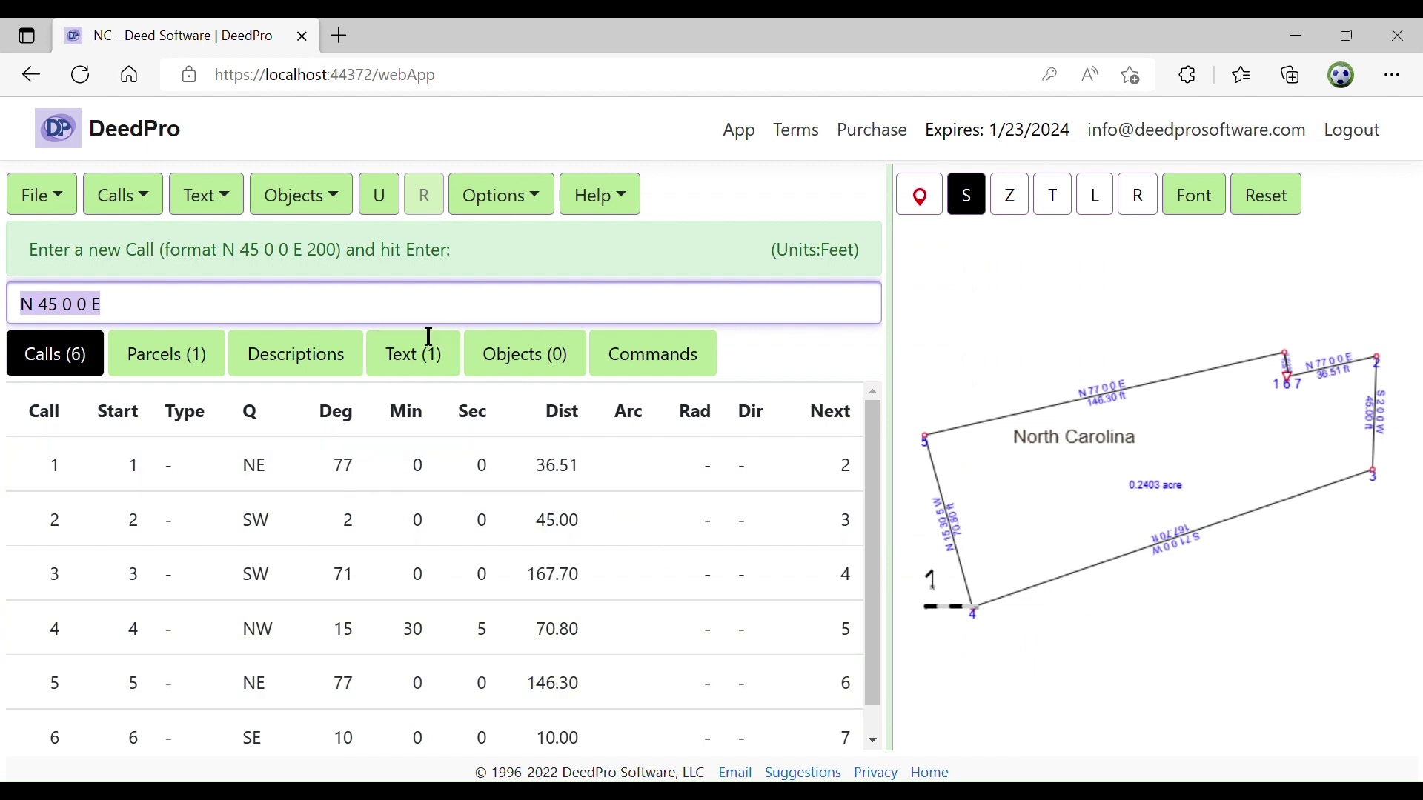
Send the deed report to print preview with print scale changed from 75 to 60
left_click(72, 210)
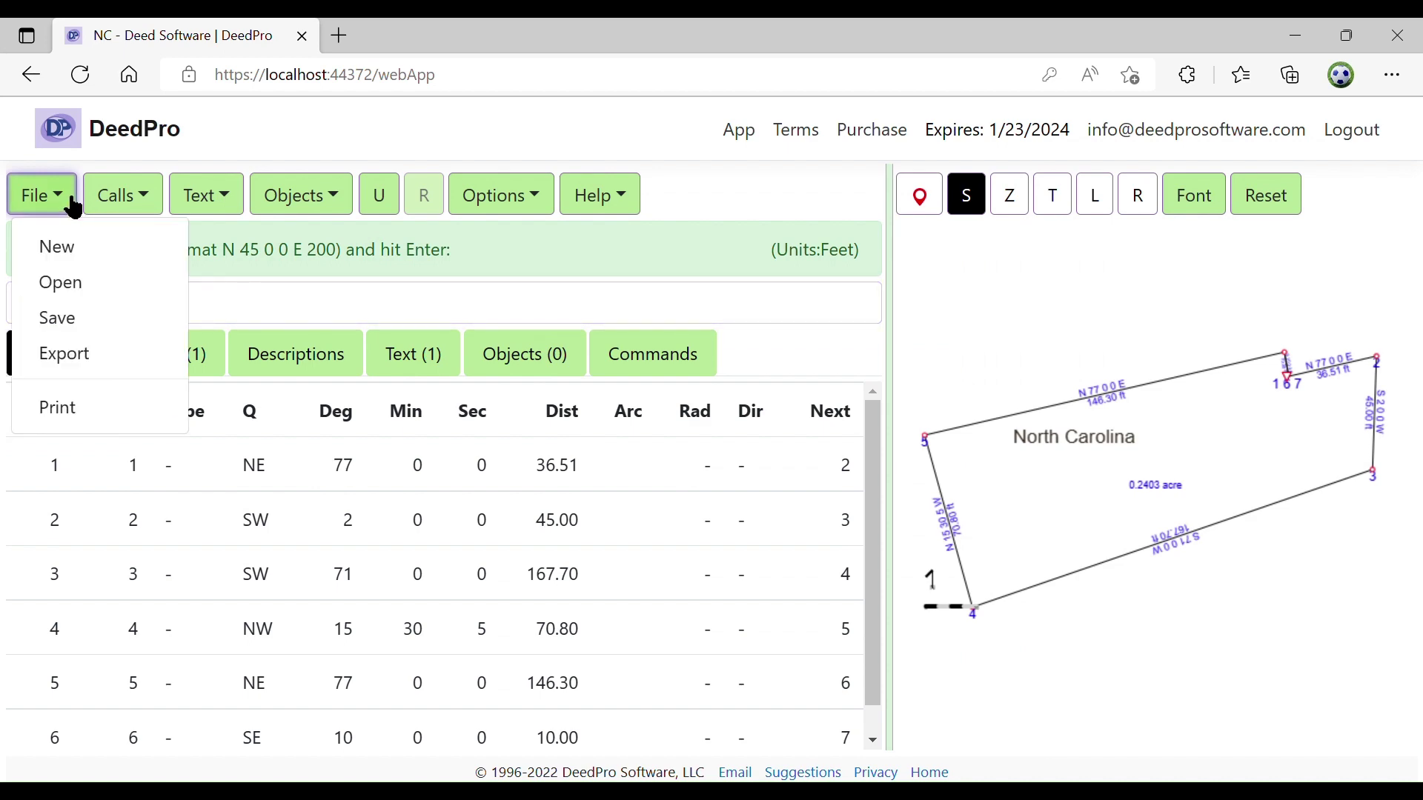
left_click(71, 407)
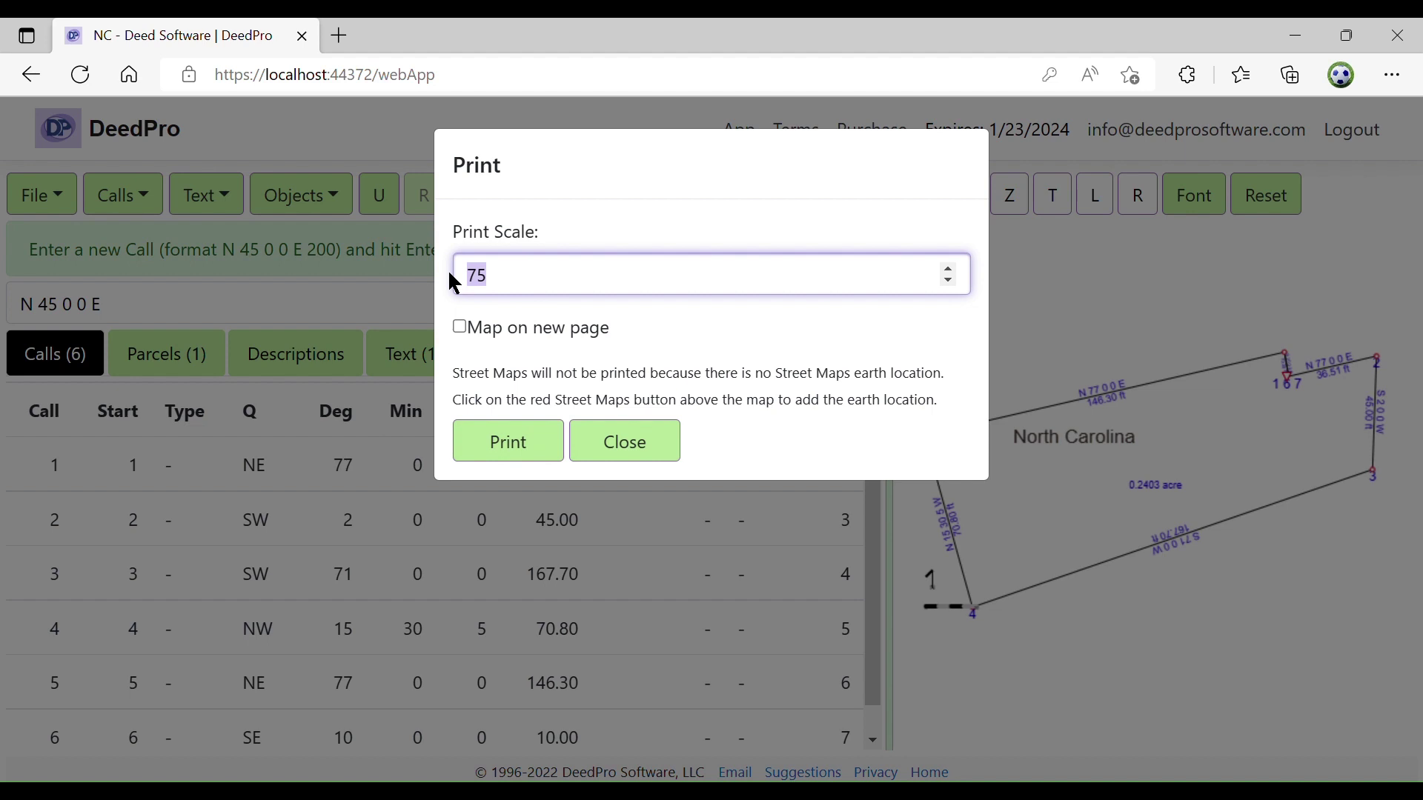
type("60")
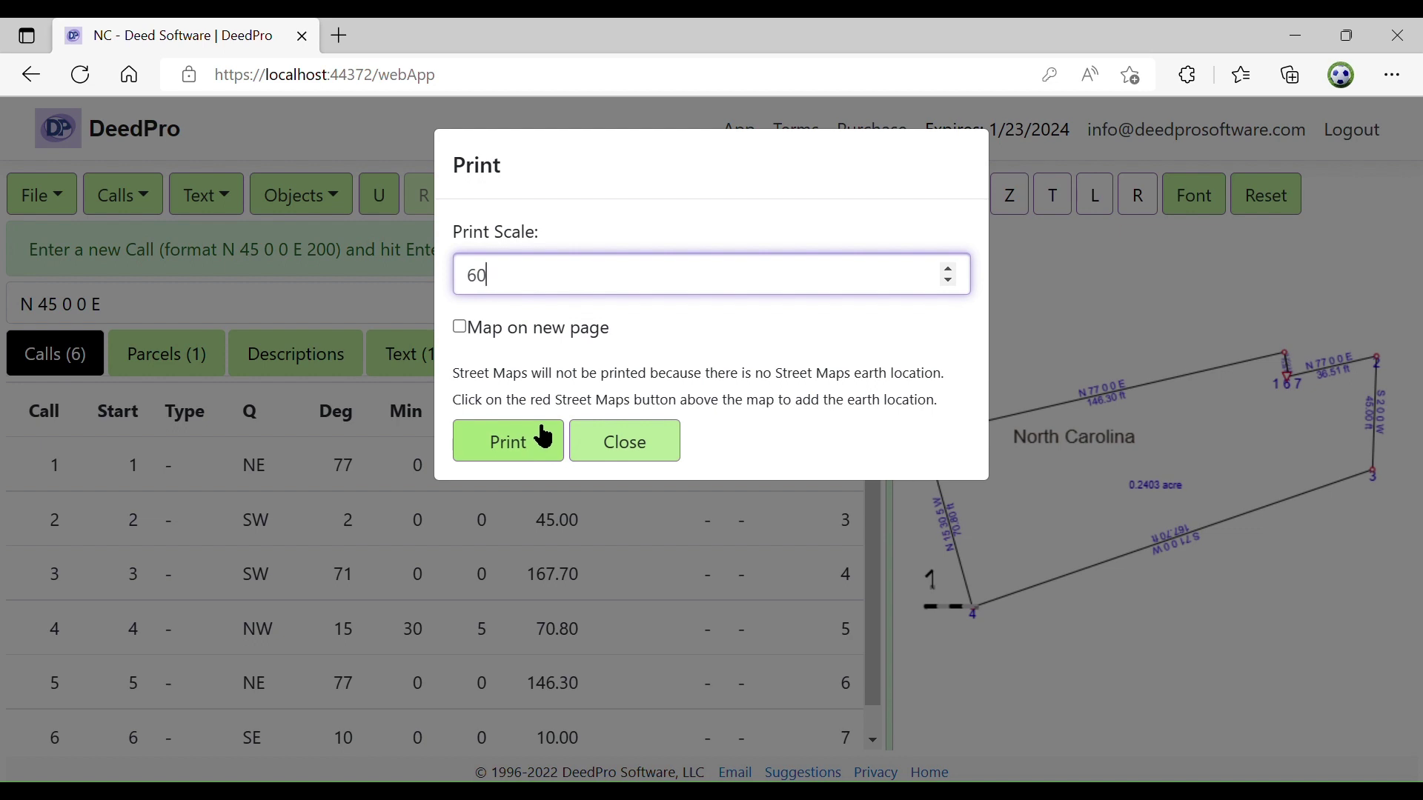
left_click(544, 438)
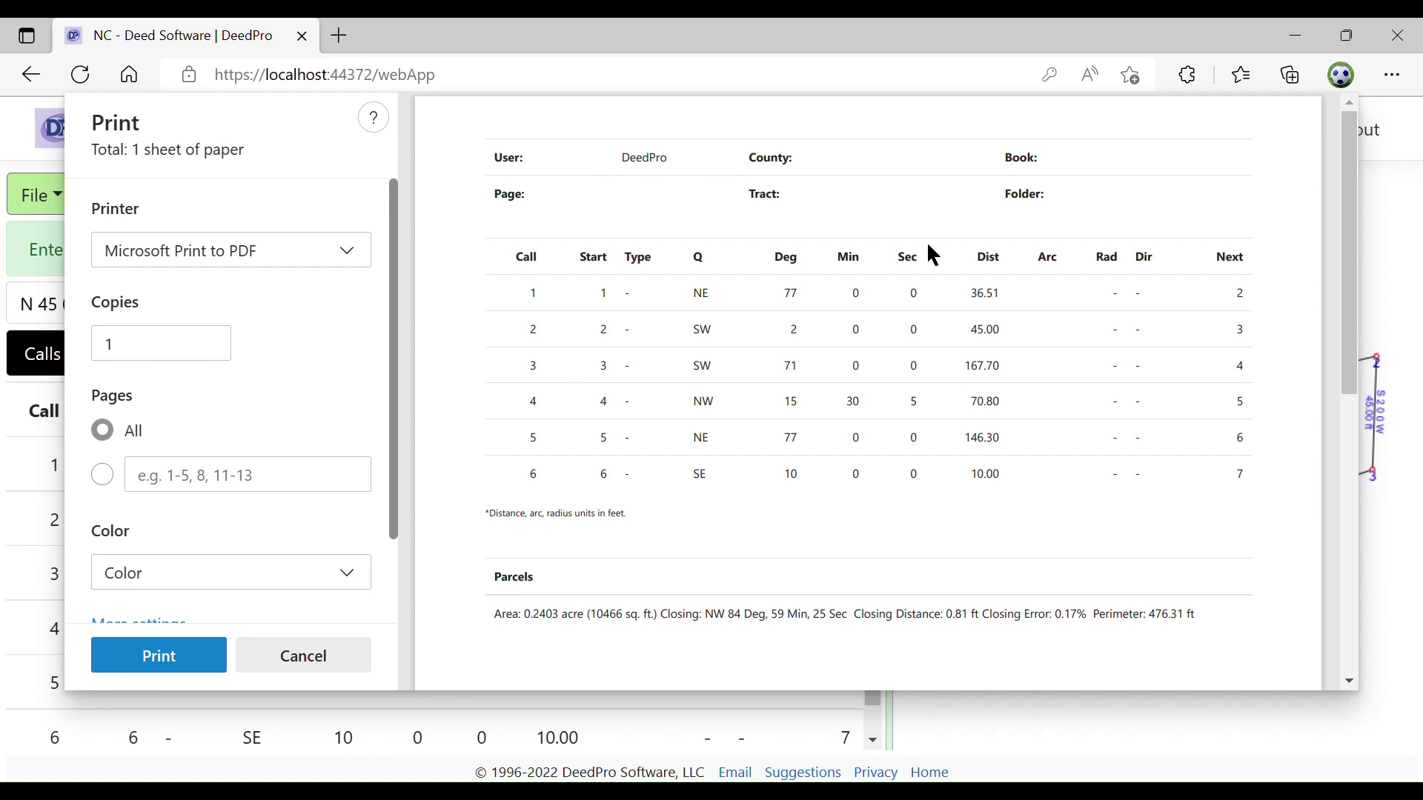
Scroll through the print preview, then cancel it without printing
scroll(725, 246, "down", 8)
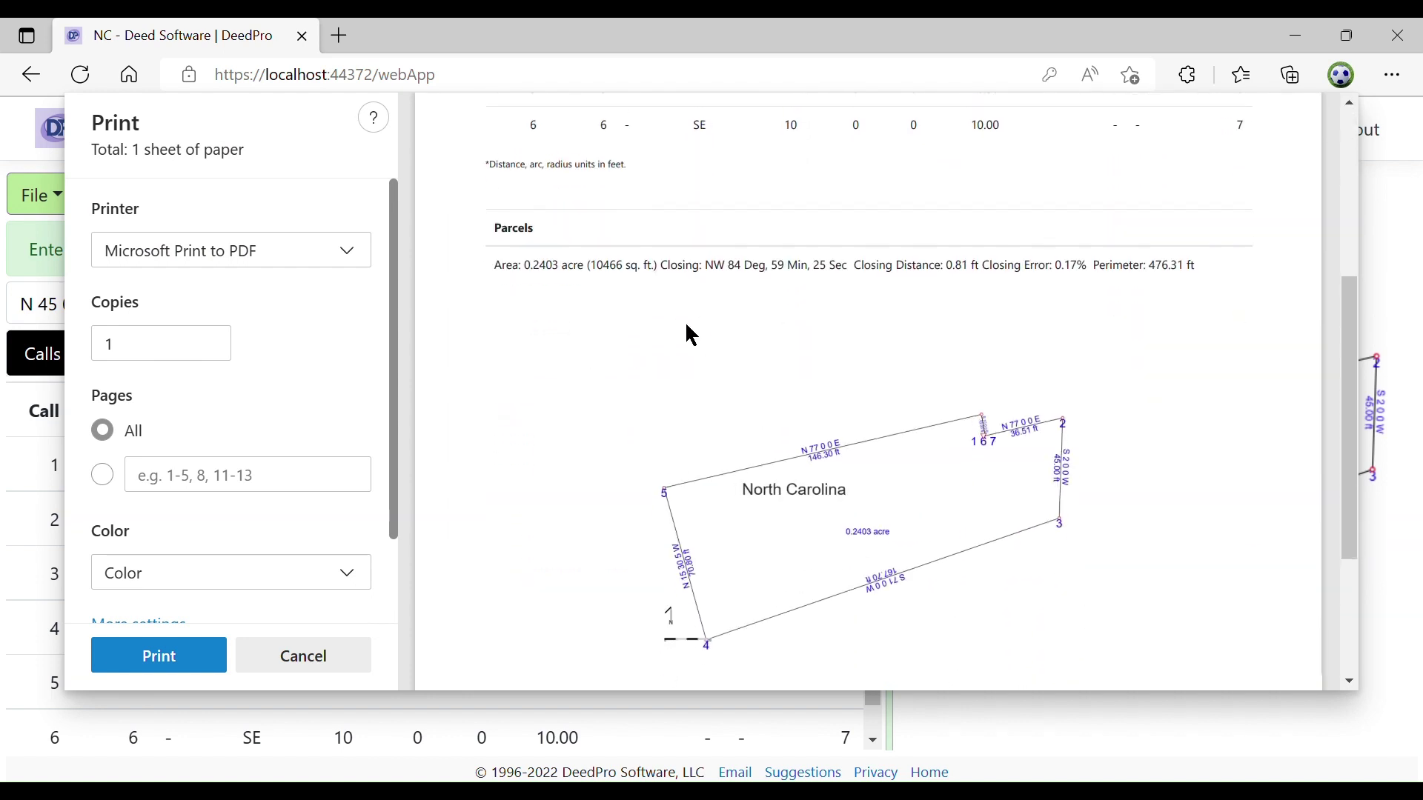
scroll(687, 324, "down", 1)
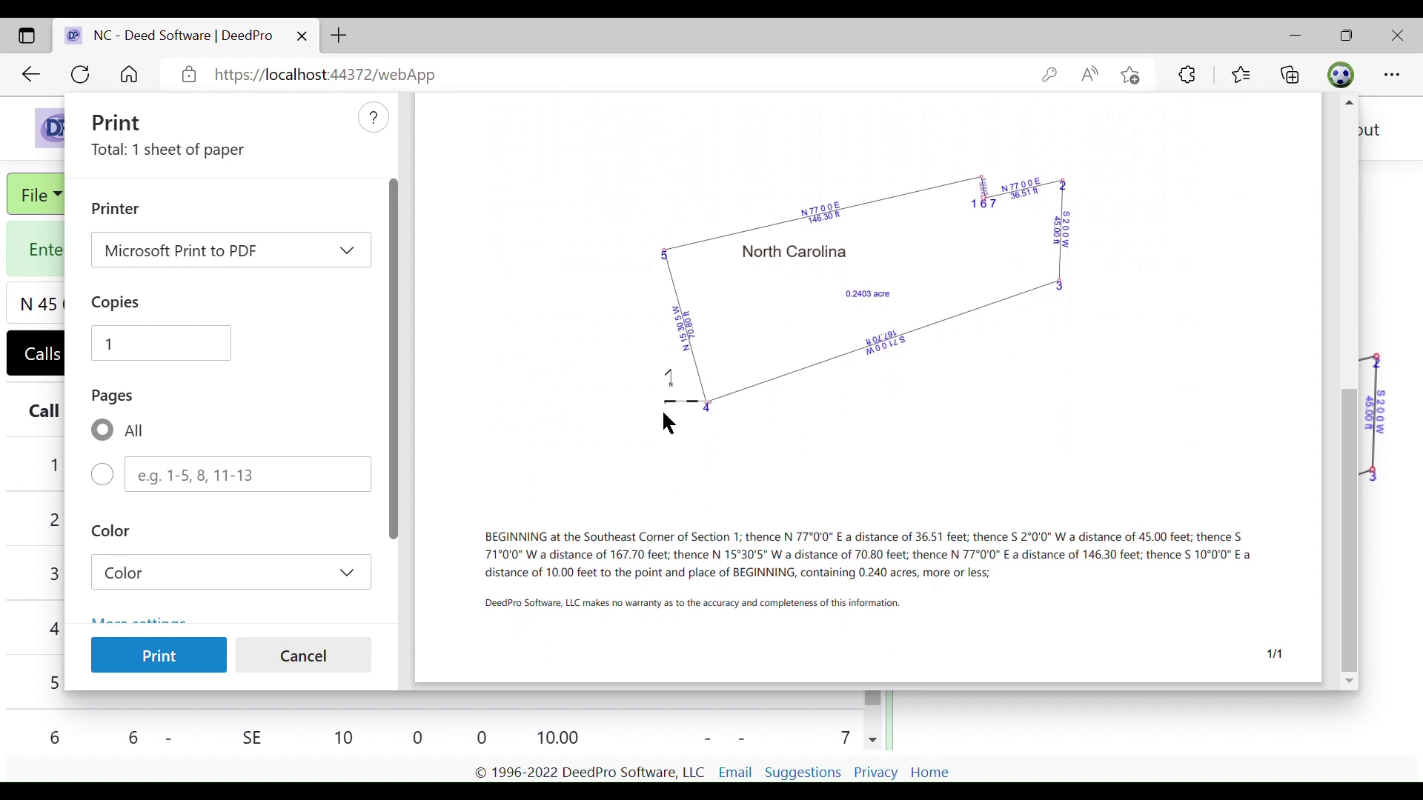
scroll(682, 578, "up", 10)
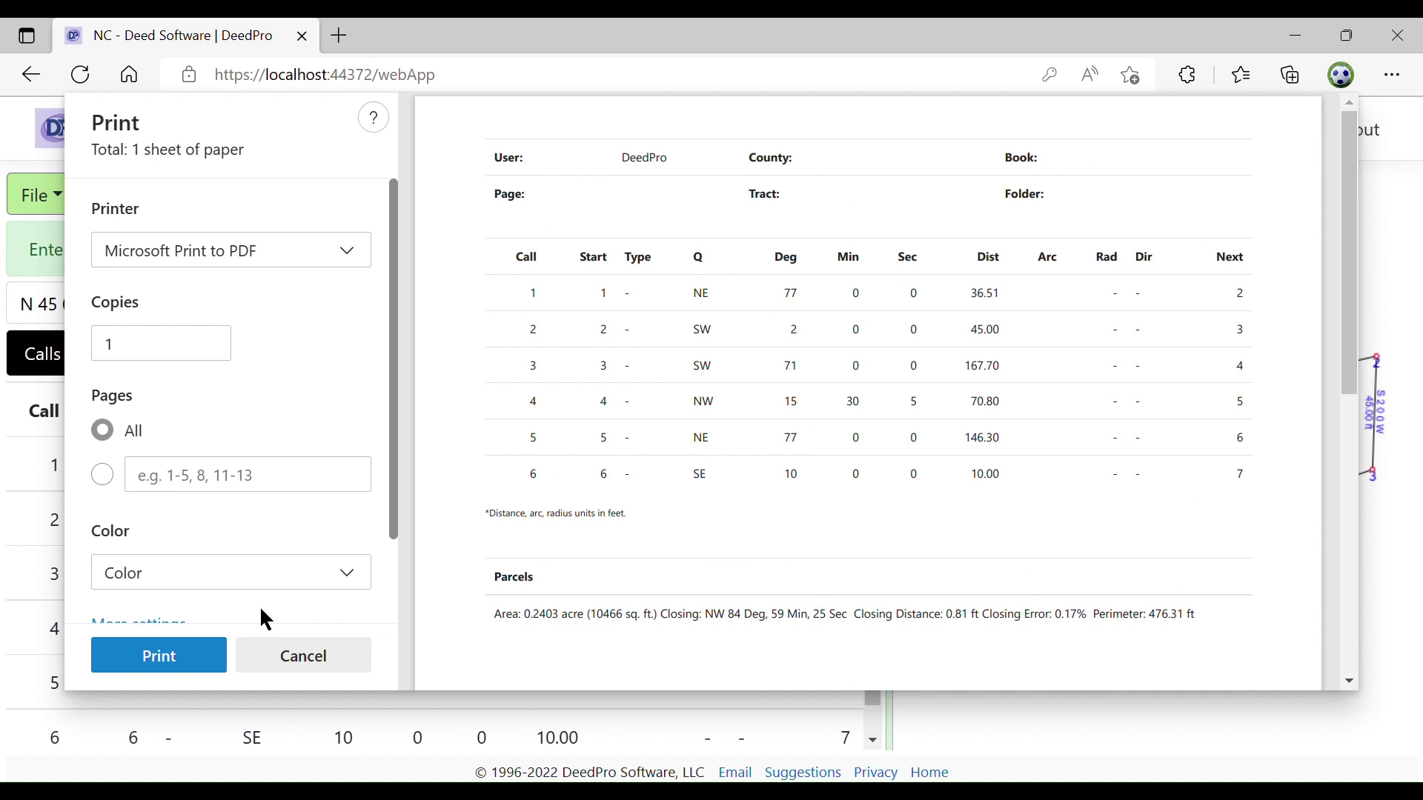
scroll(569, 424, "down", 8)
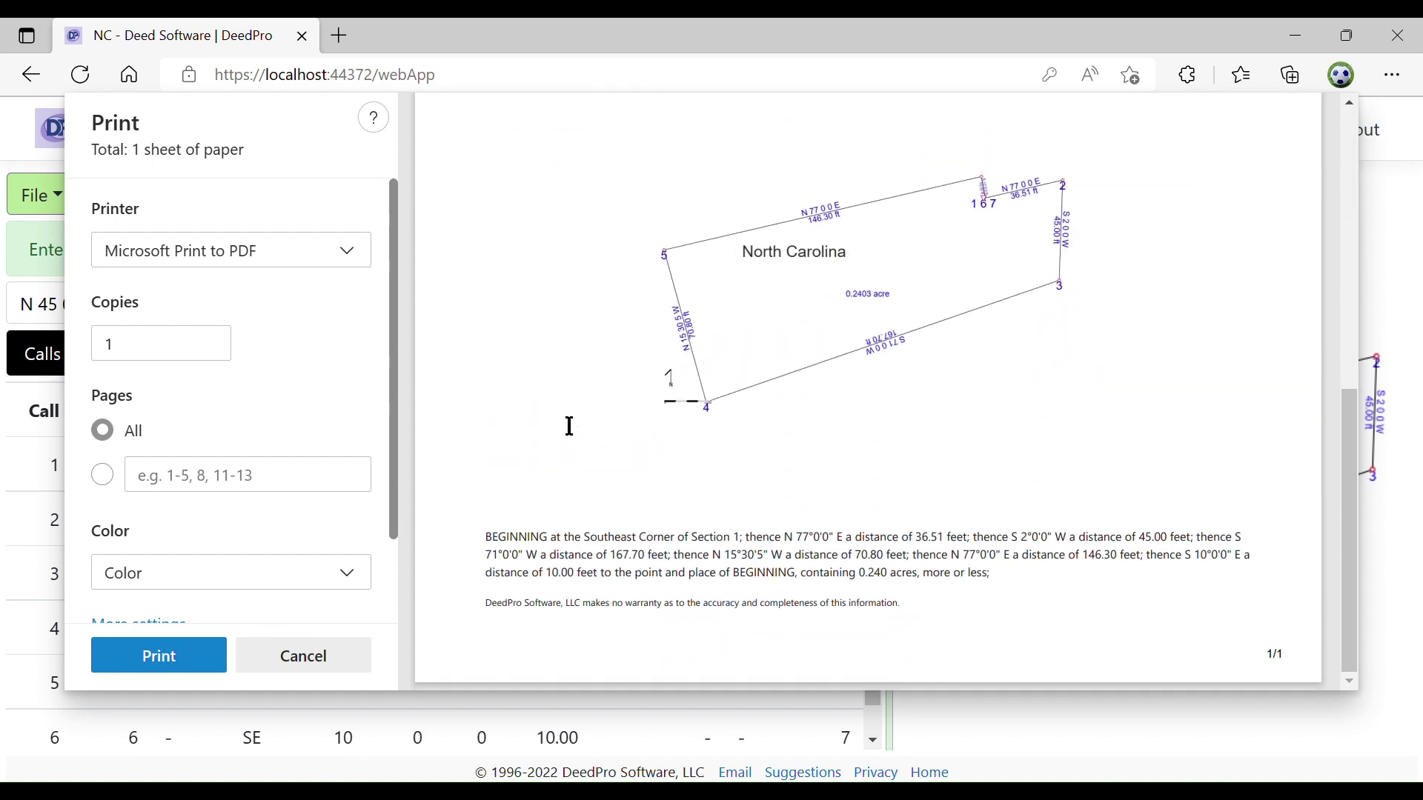
scroll(569, 426, "up", 8)
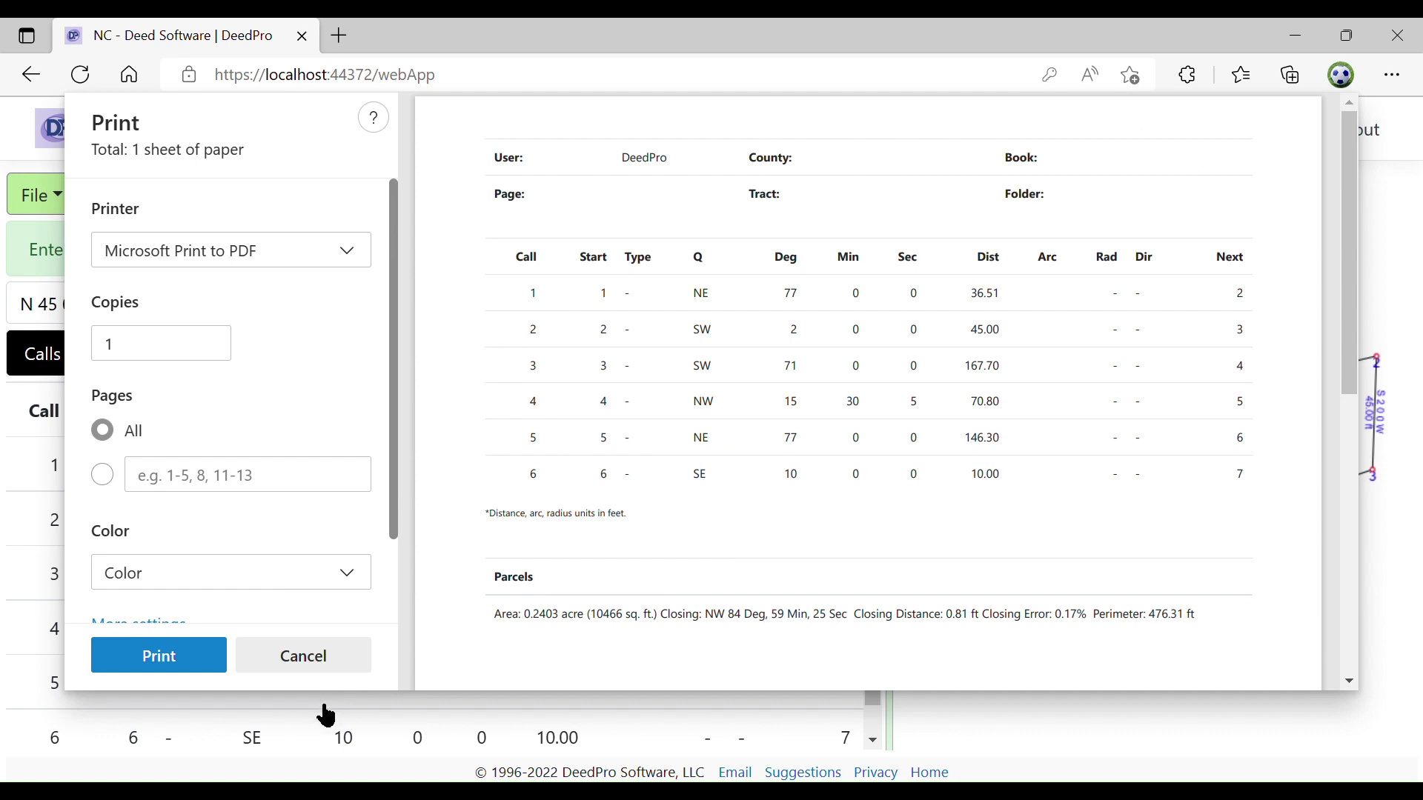
left_click(294, 668)
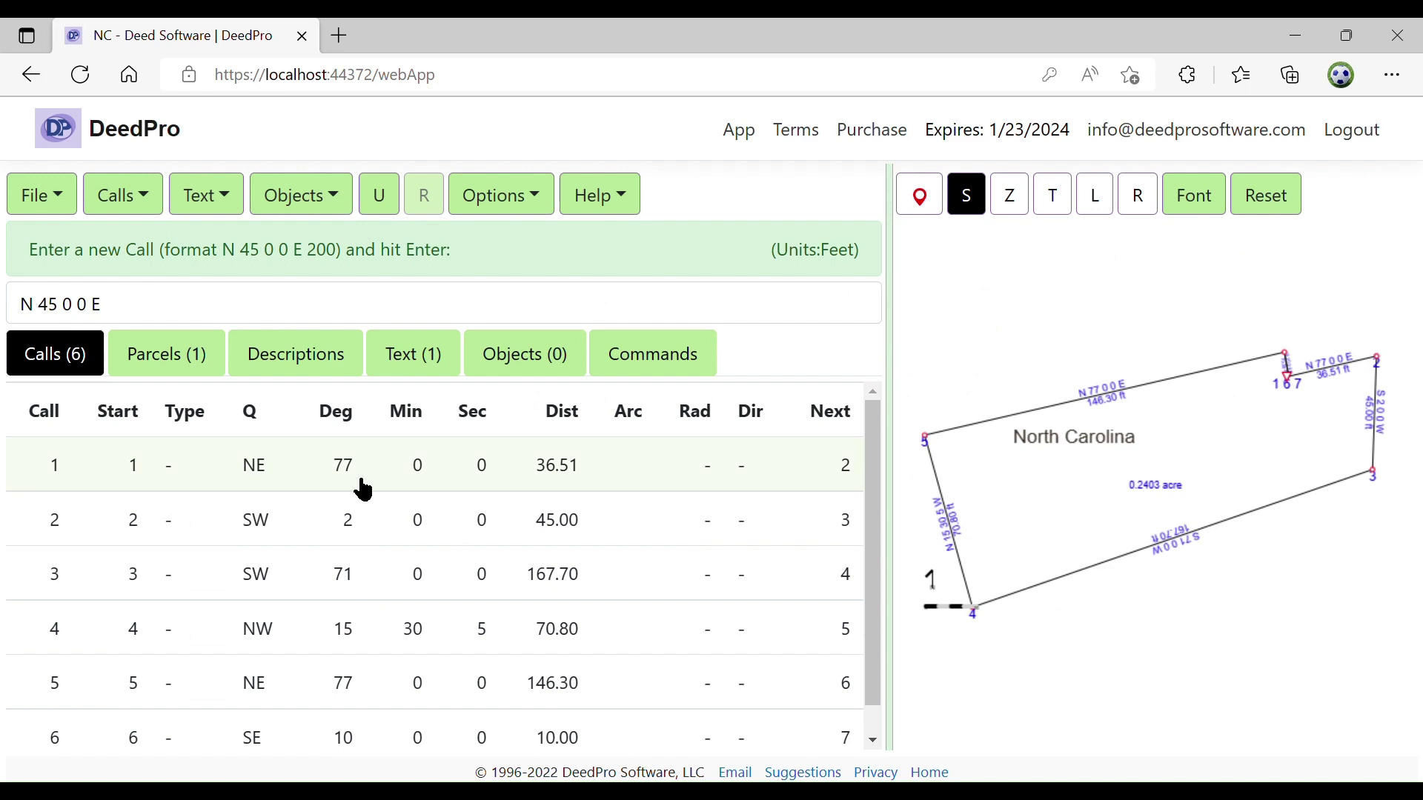
Re-save the updated drawing to the cloud under the file name NC
left_click(65, 198)
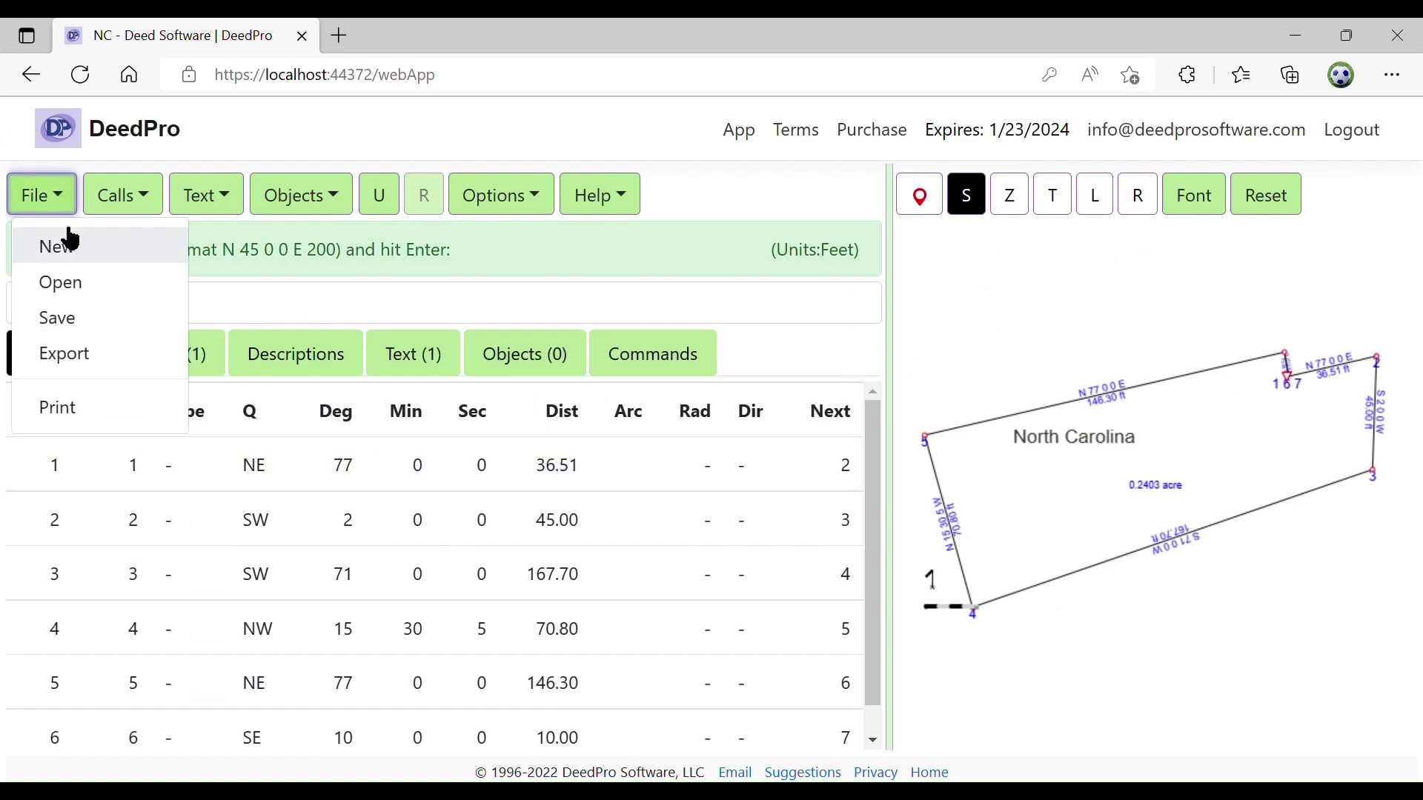
left_click(78, 318)
left_click(551, 330)
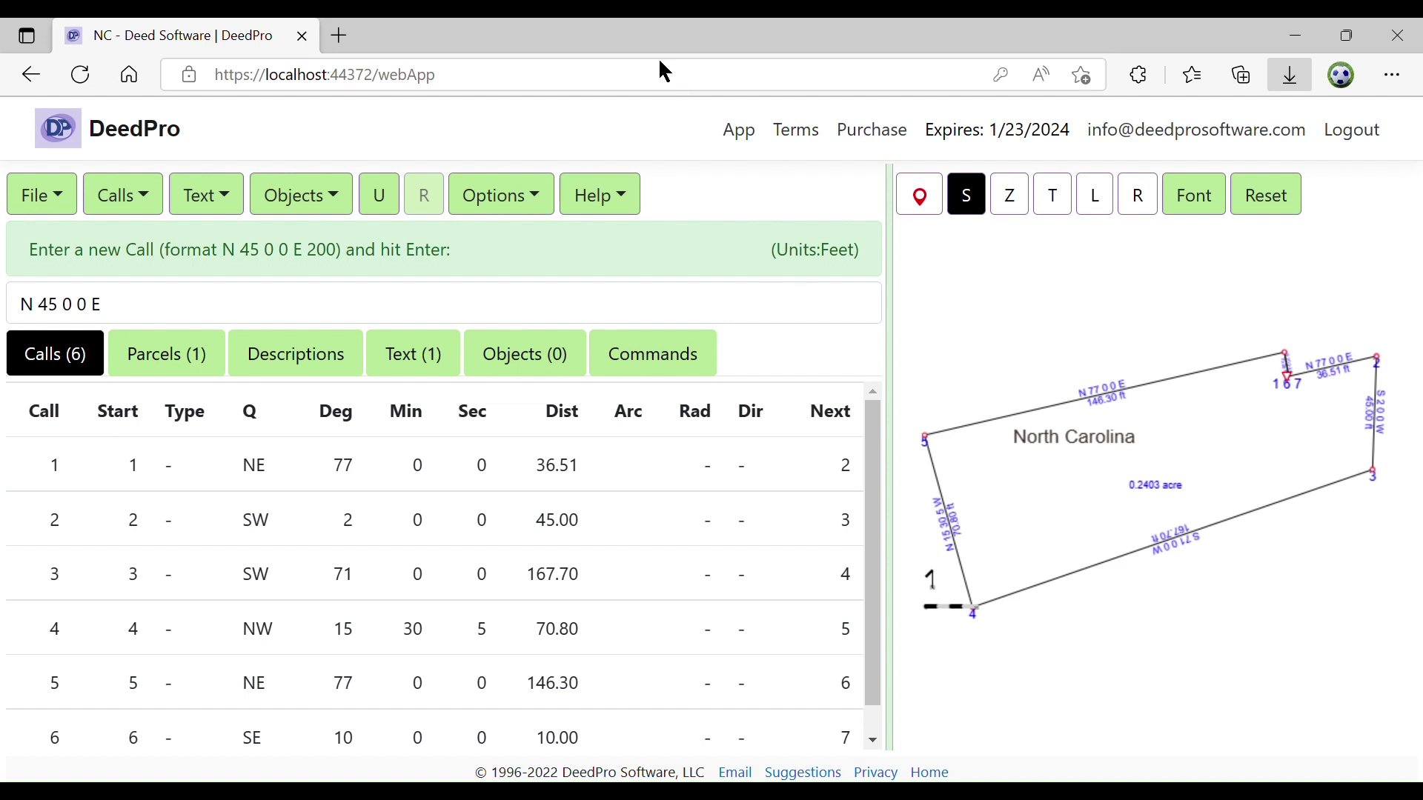
left_click(261, 200)
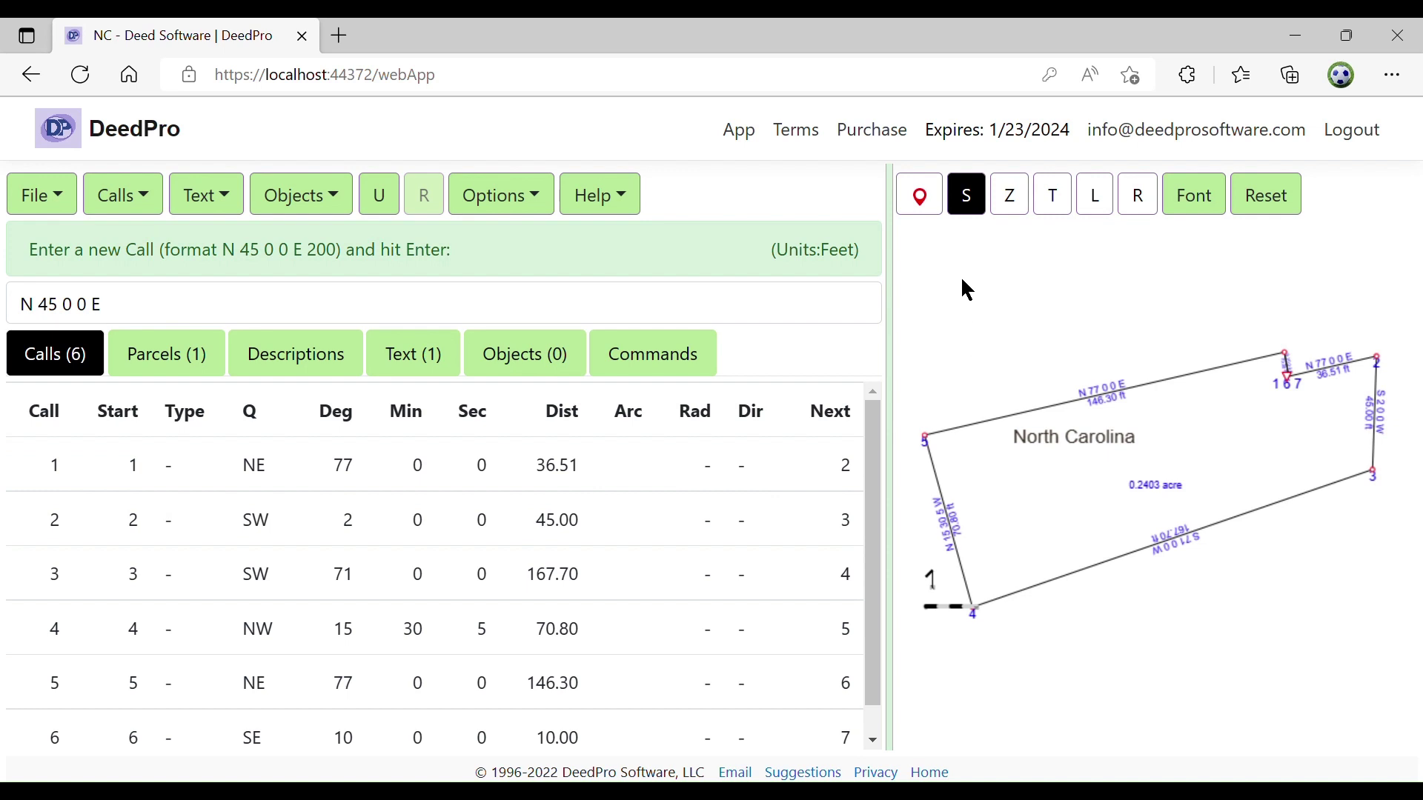
left_click(926, 199)
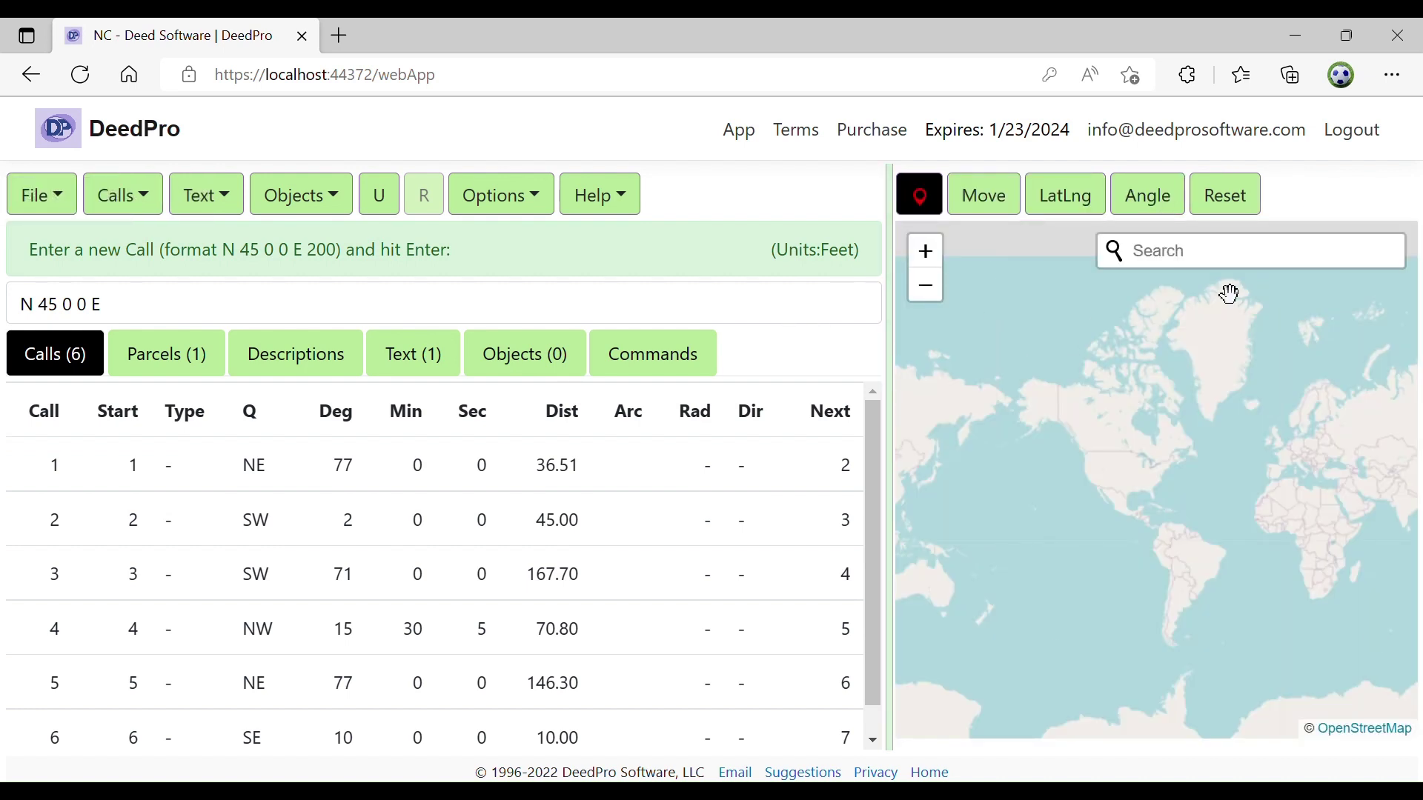
left_click(1083, 194)
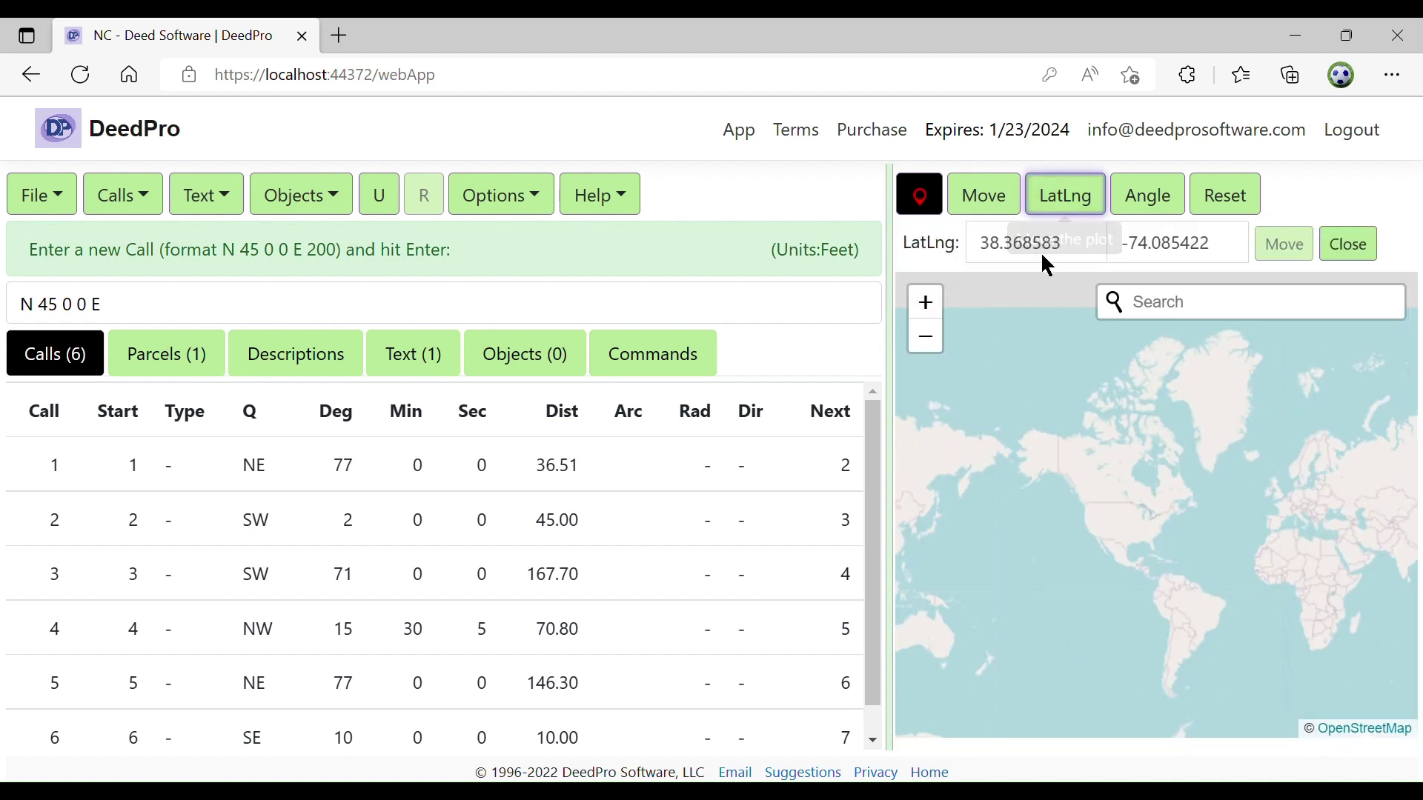
left_click(1345, 250)
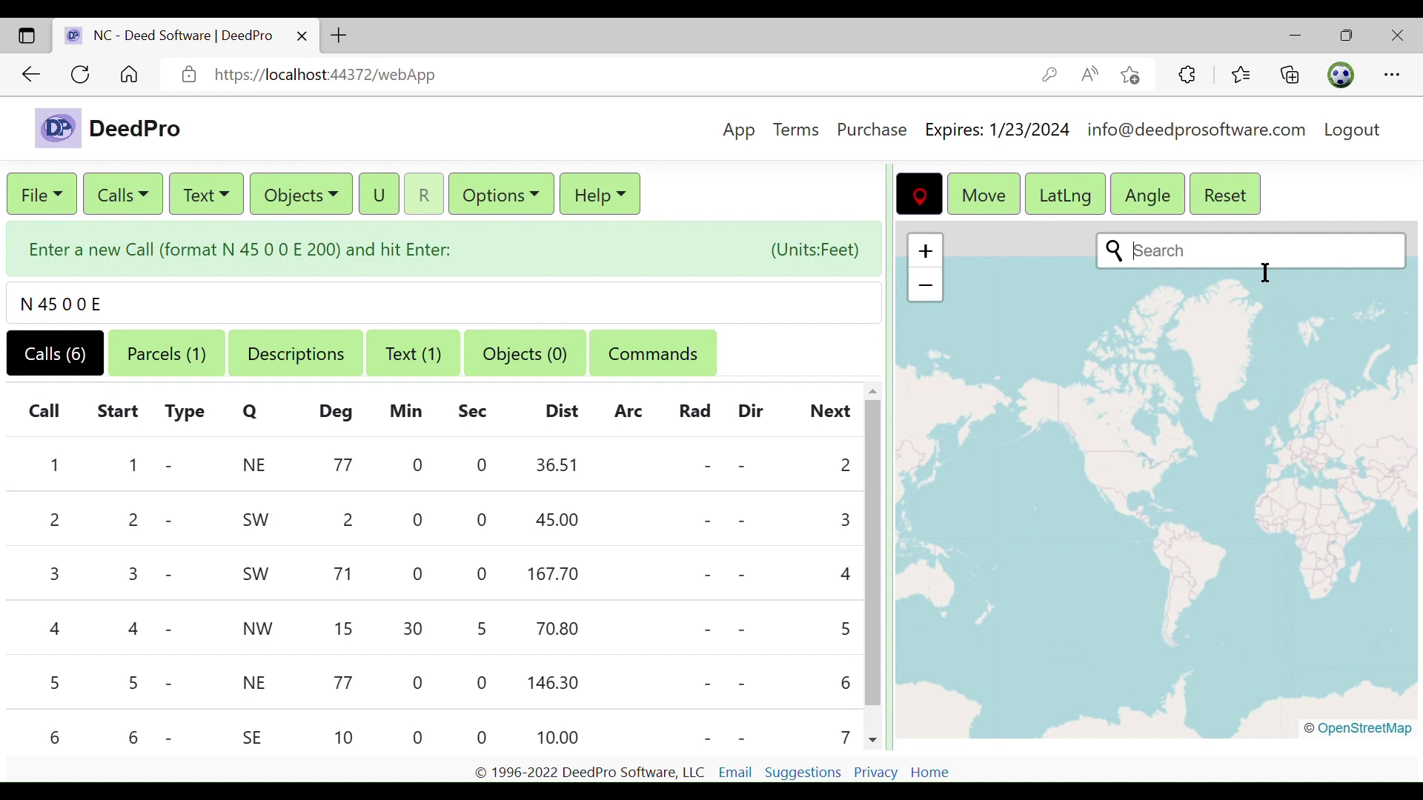
key("Return")
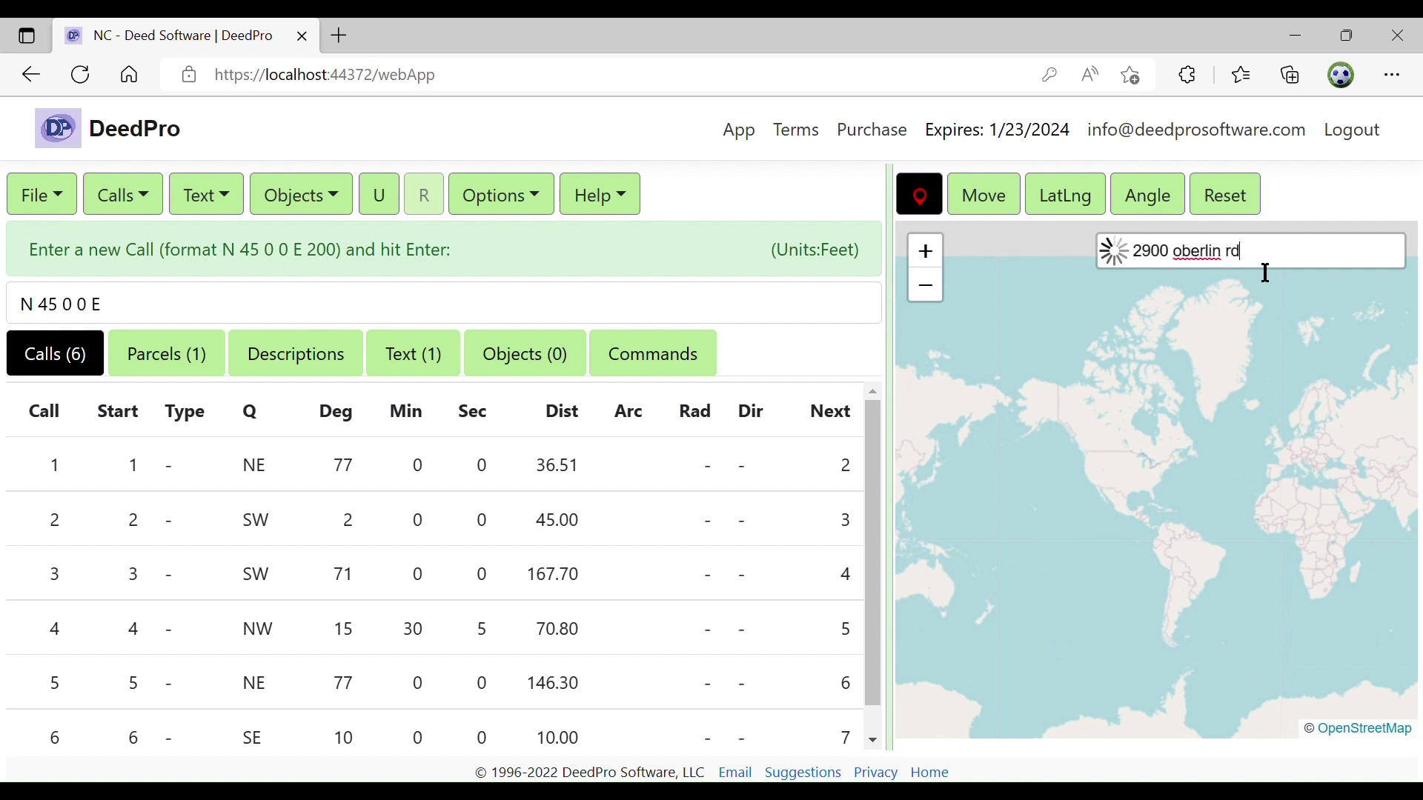
left_click(1237, 305)
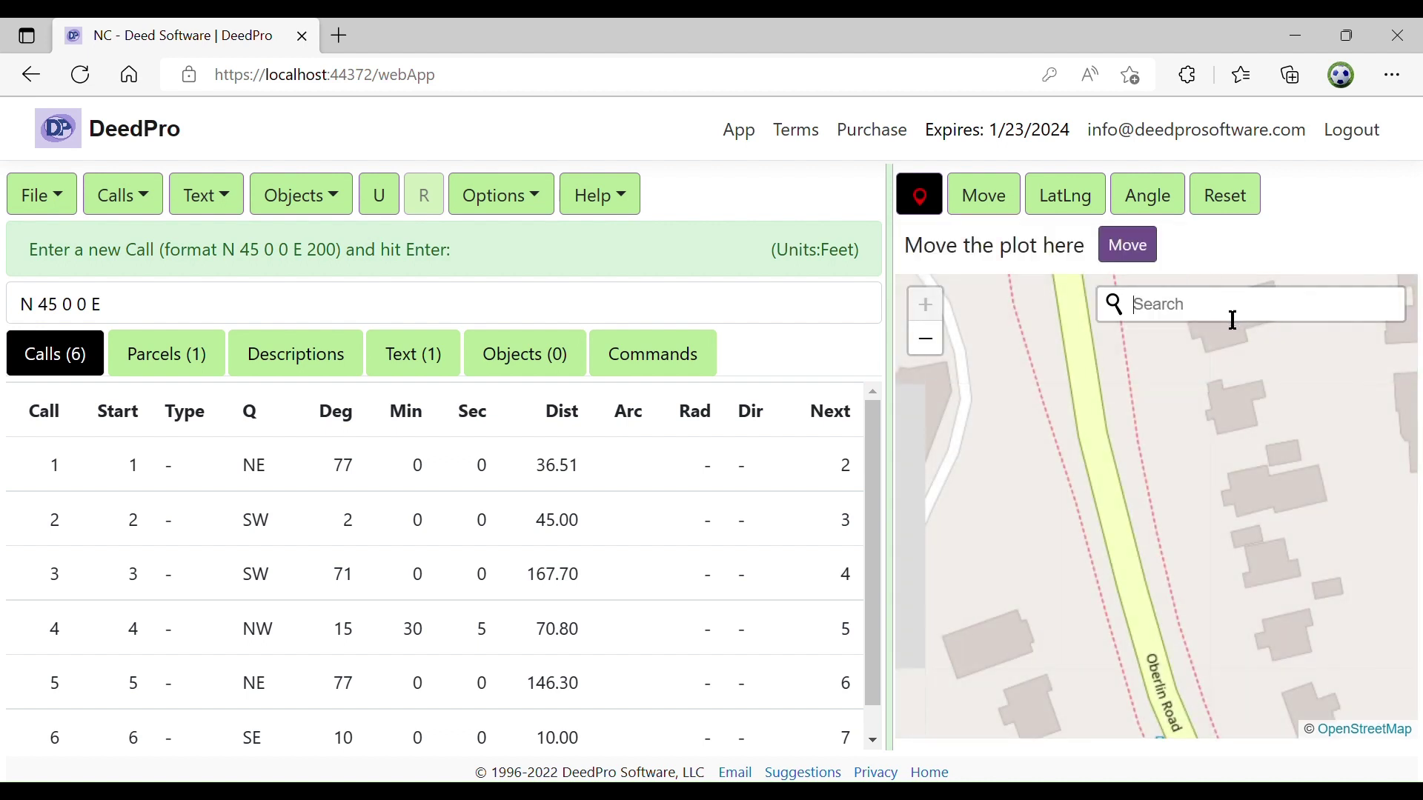
Drag the parcel beside Oberlin Road near Carter Dr, apply the placement, and recentre the map on it
left_click(1139, 253)
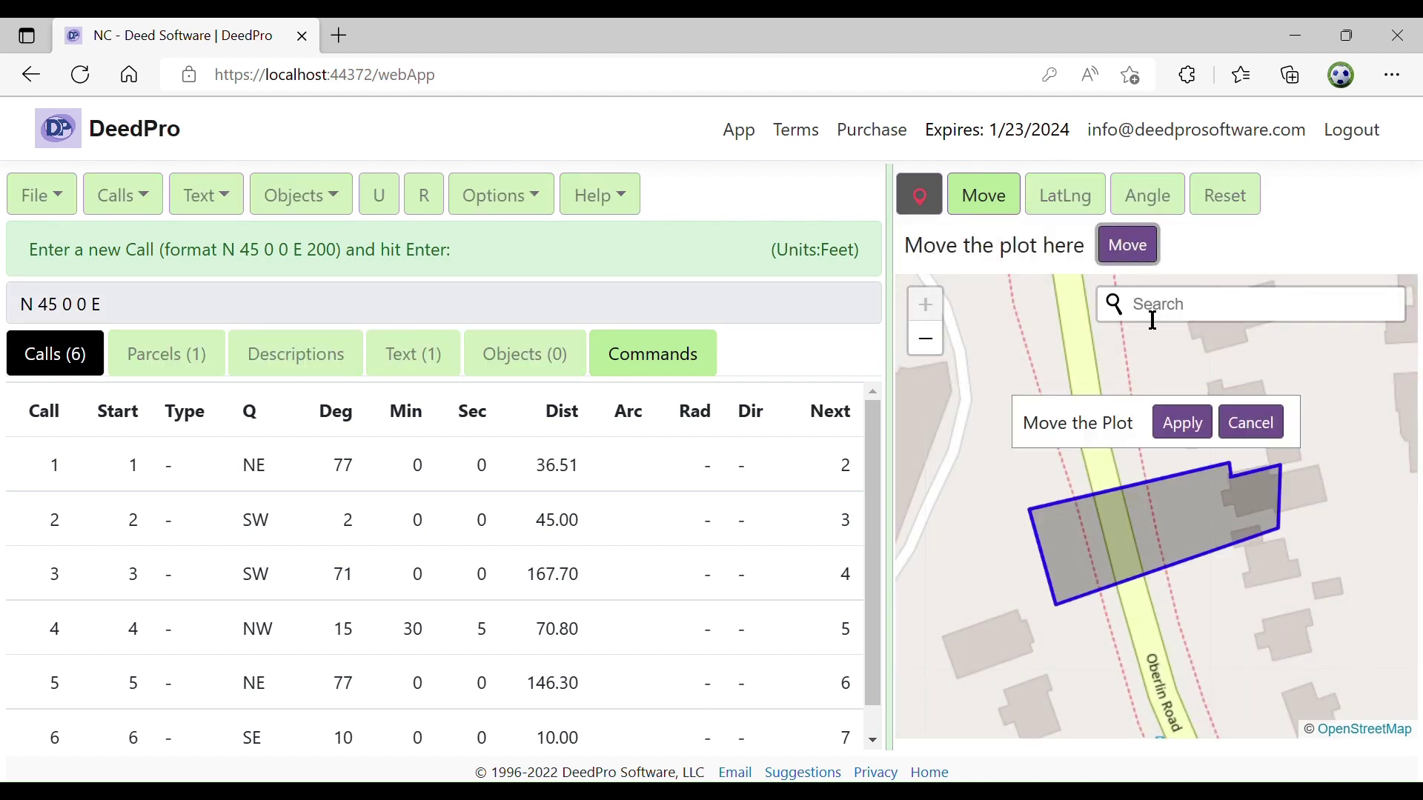
left_click(1192, 434)
left_click_drag(1184, 445, 1082, 422)
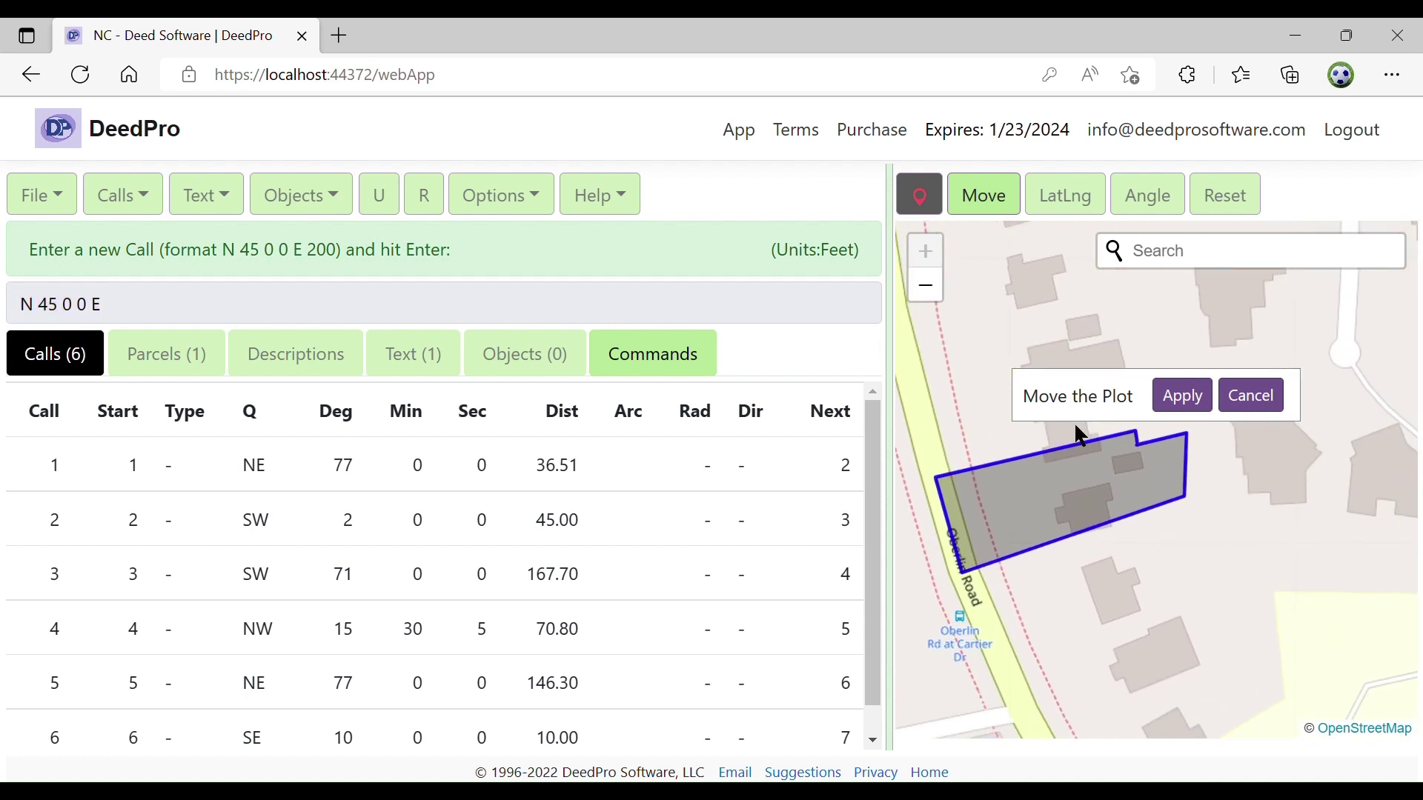
left_click_drag(1104, 504, 1158, 573)
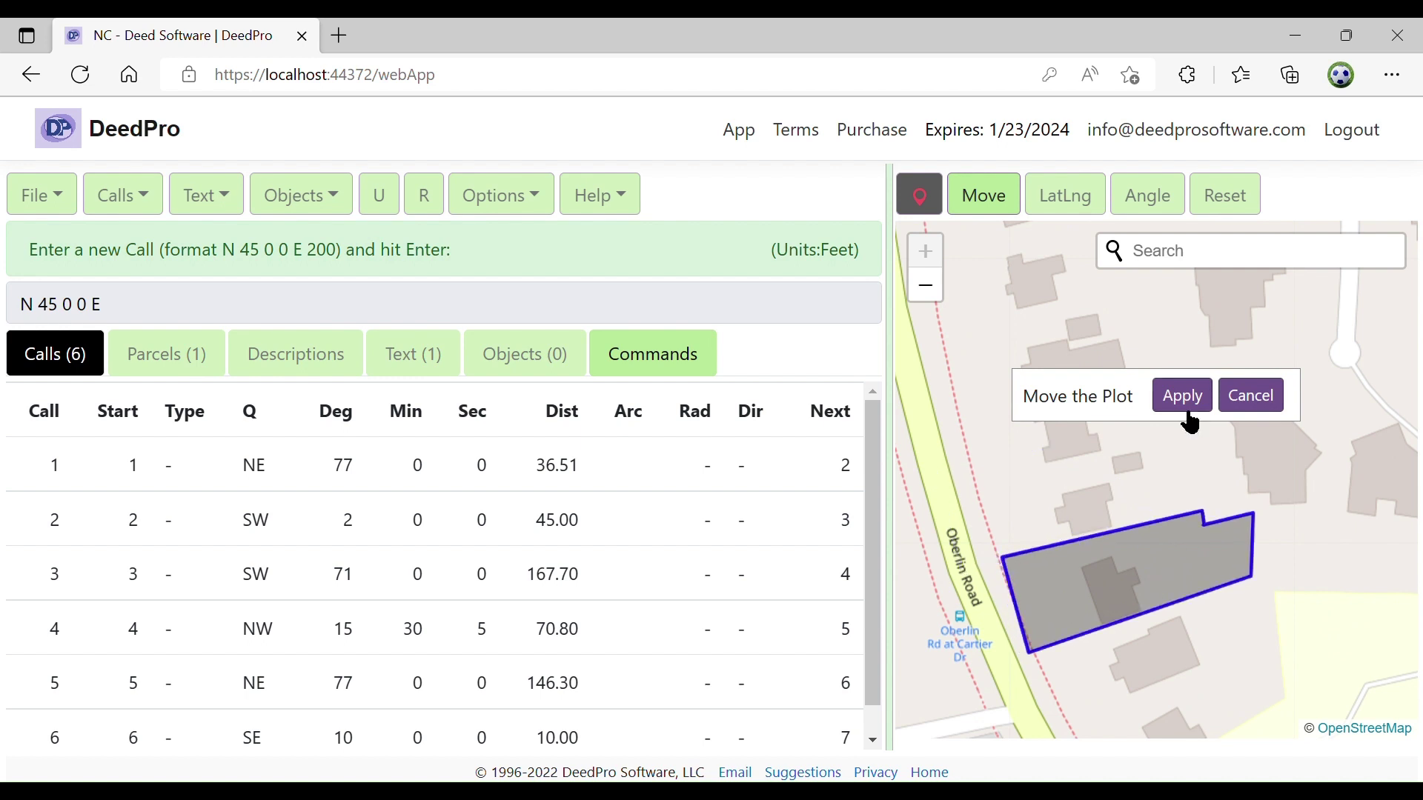
left_click(1184, 400)
left_click(1171, 566)
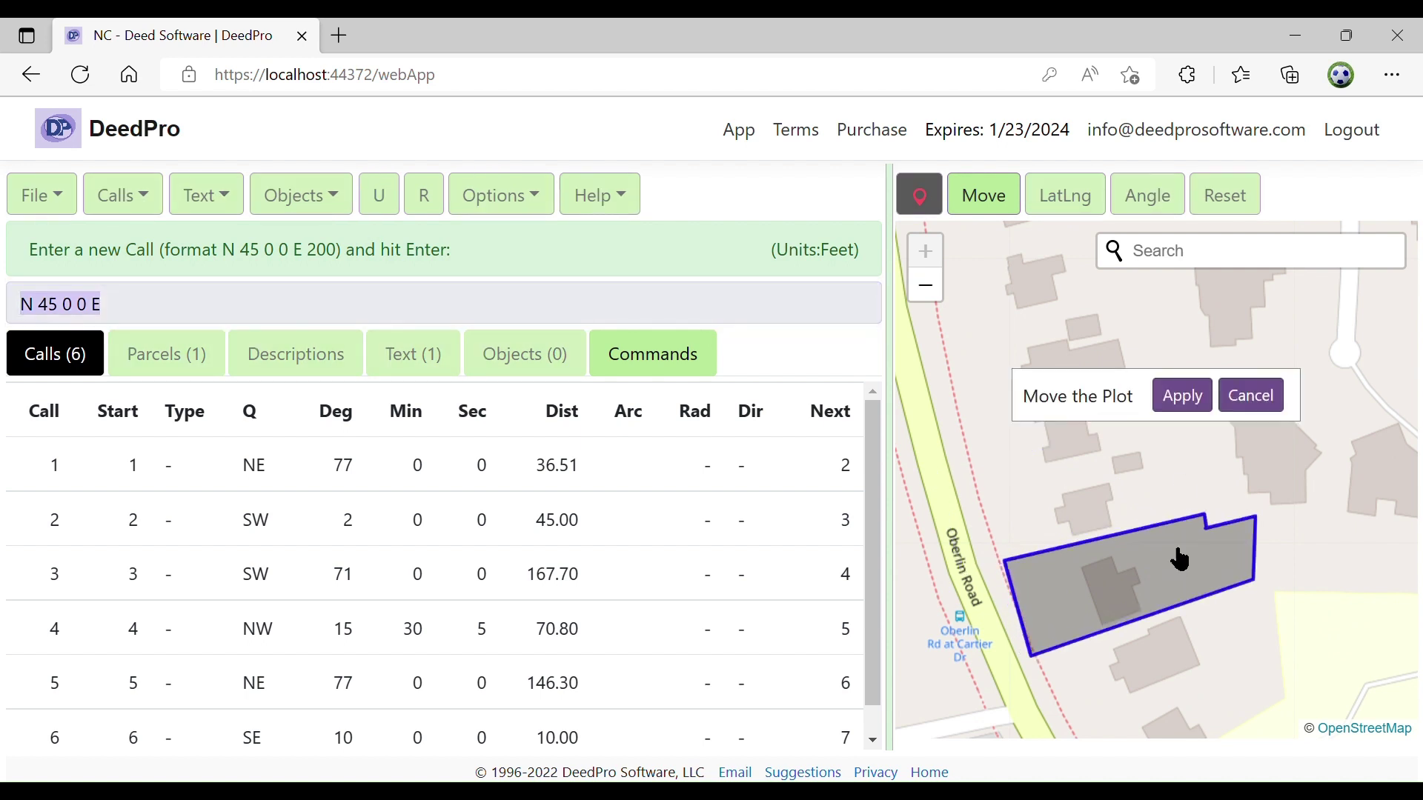
left_click(1202, 408)
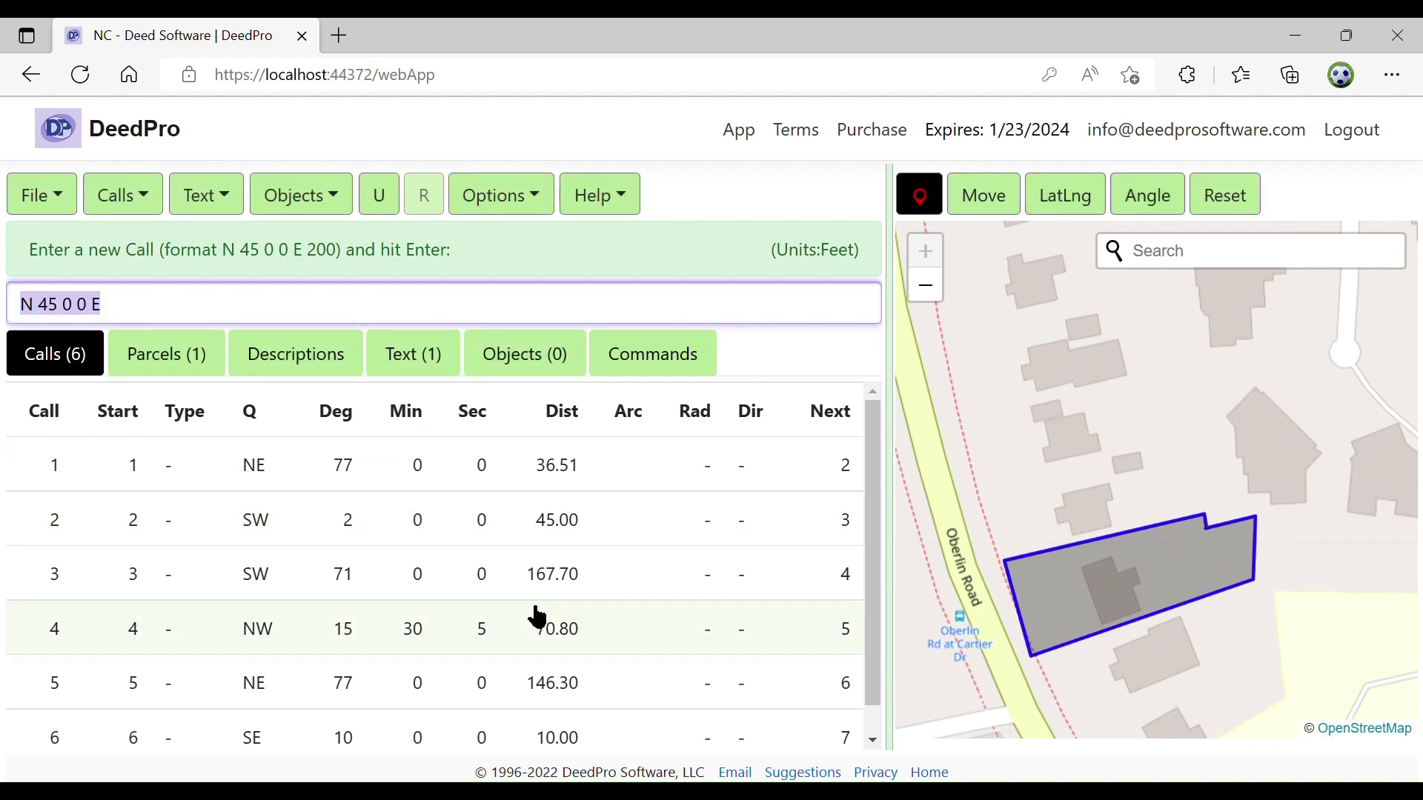
left_click(561, 671)
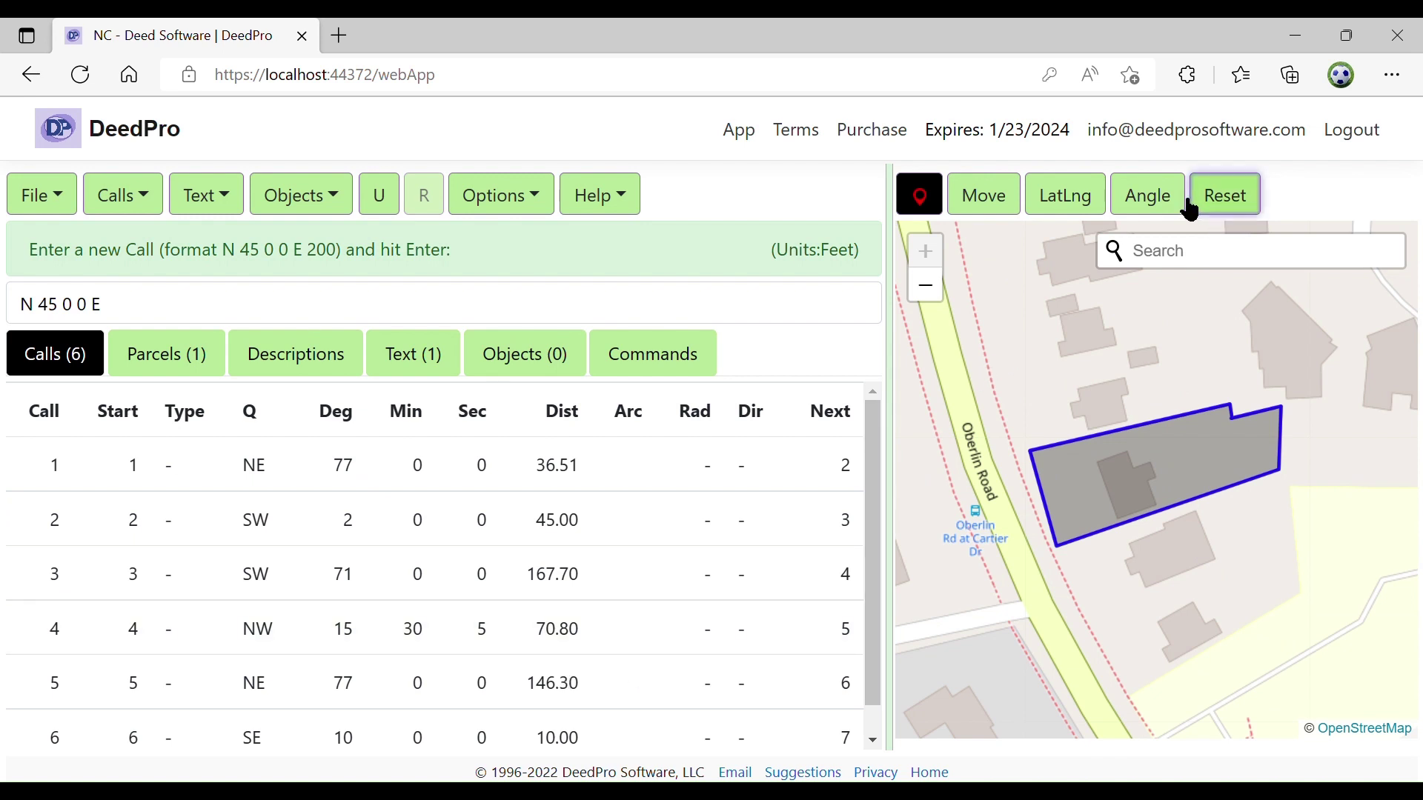
Rotate the parcel by -3 degrees to line up with Oberlin Road and apply the position
left_click(1147, 194)
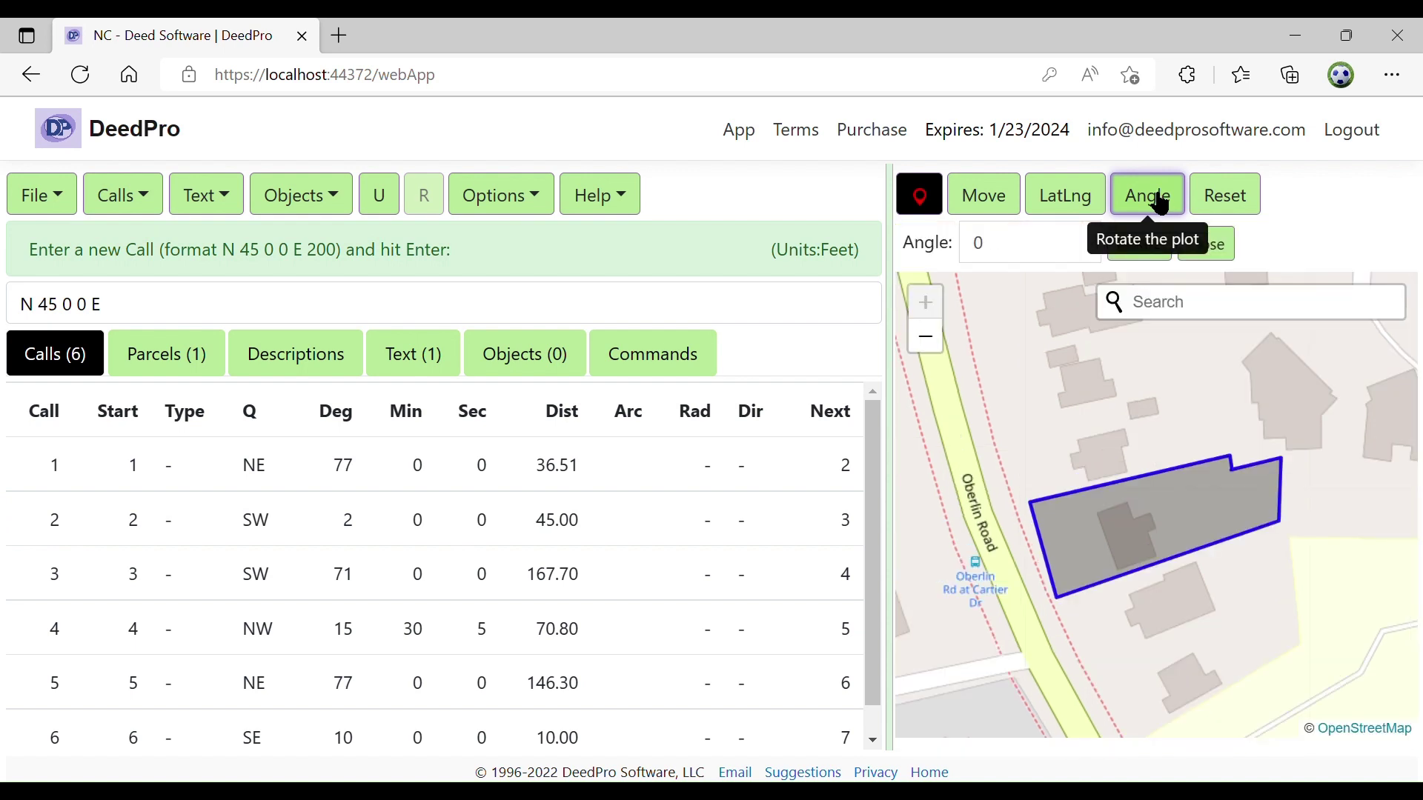
double_click(1018, 261)
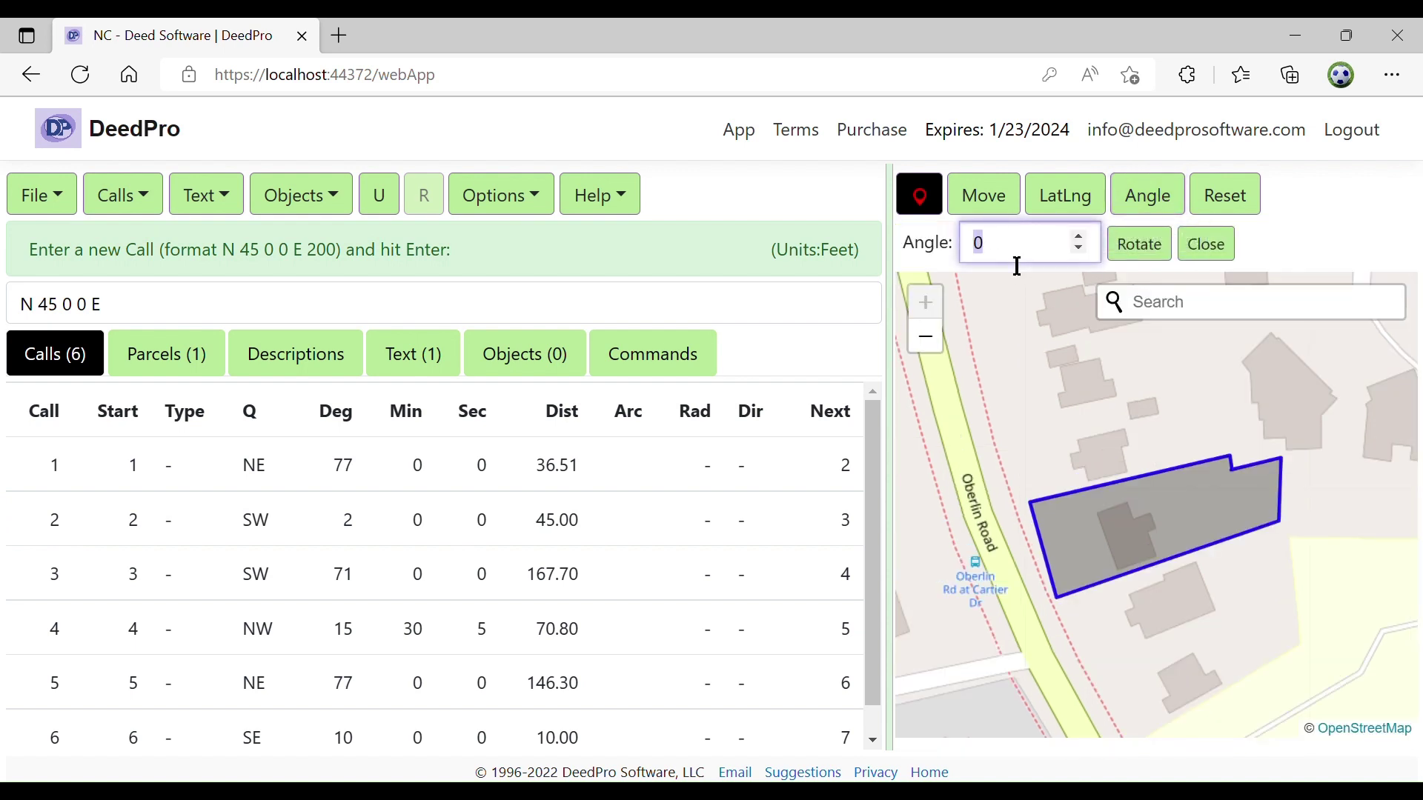
type("3")
type("-")
left_click(1139, 254)
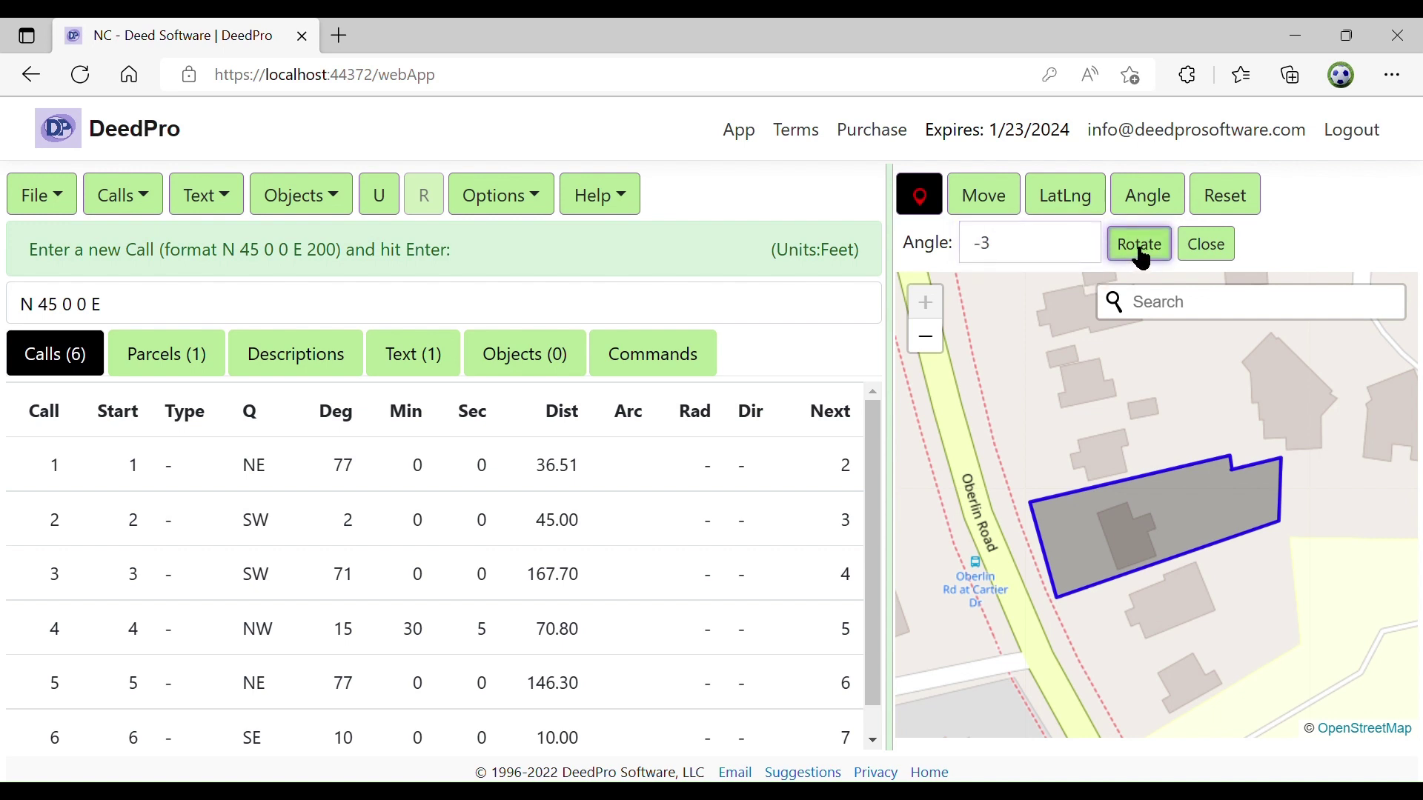
left_click(1185, 424)
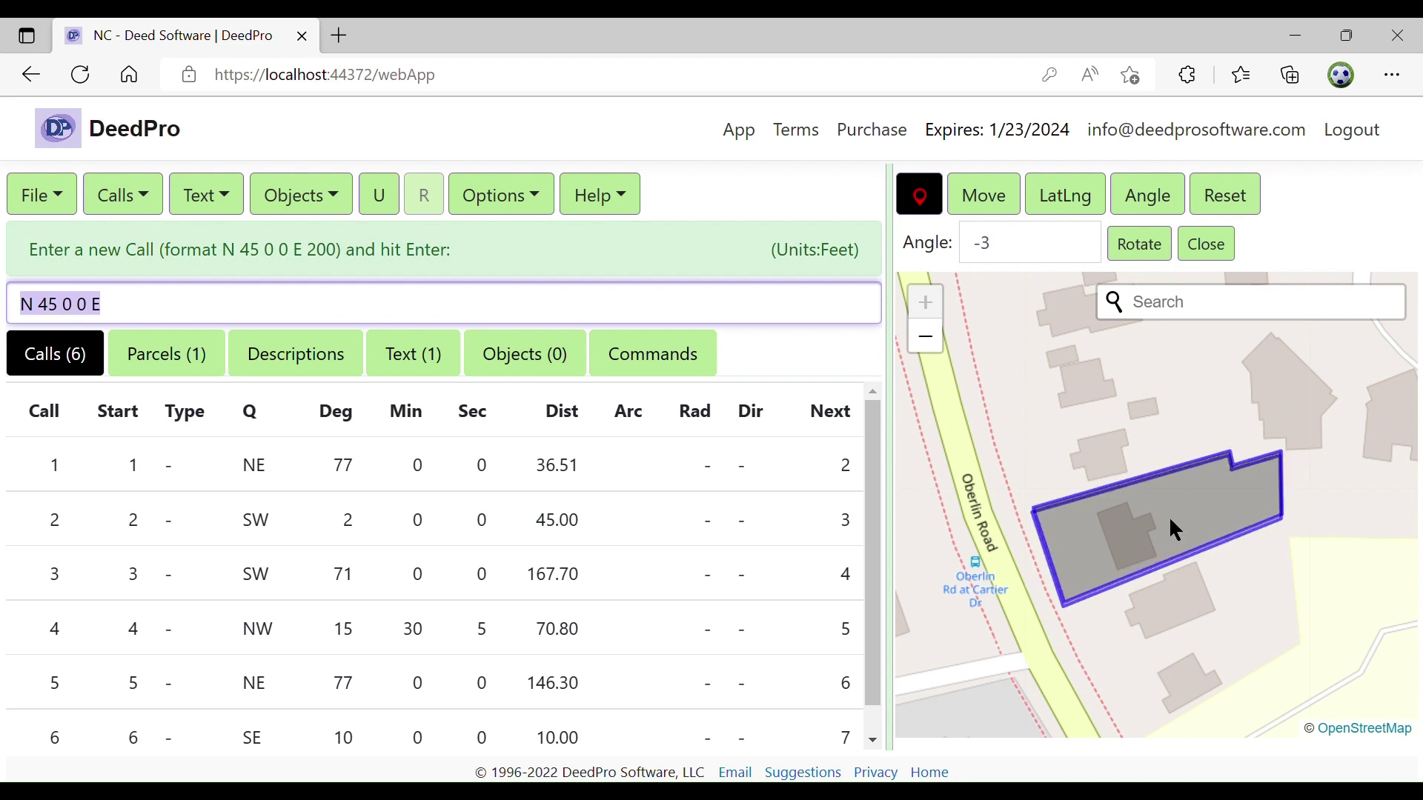
left_click(1167, 516)
left_click(1200, 424)
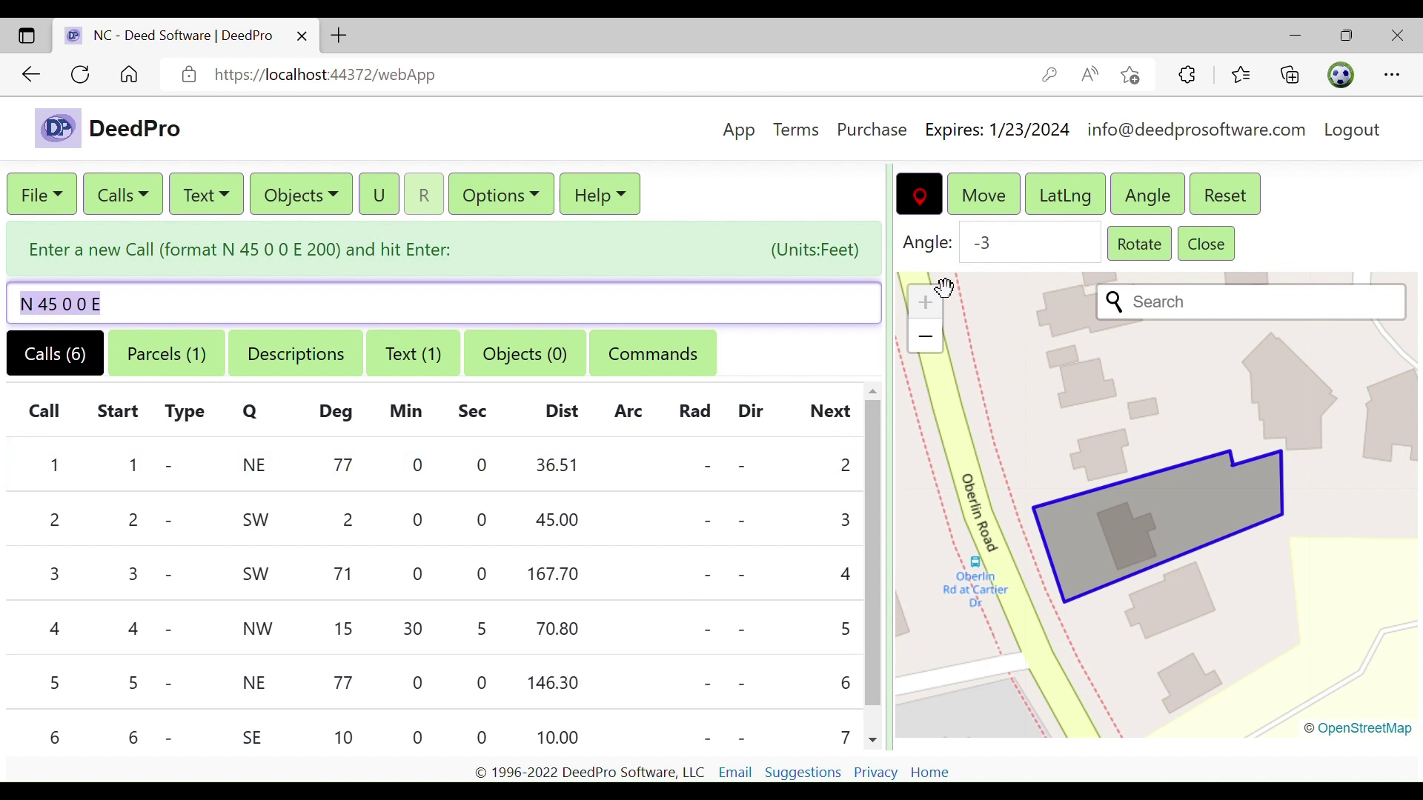
Close the Angle setting and switch from the street map to the plain North Carolina parcel drawing
left_click(1221, 245)
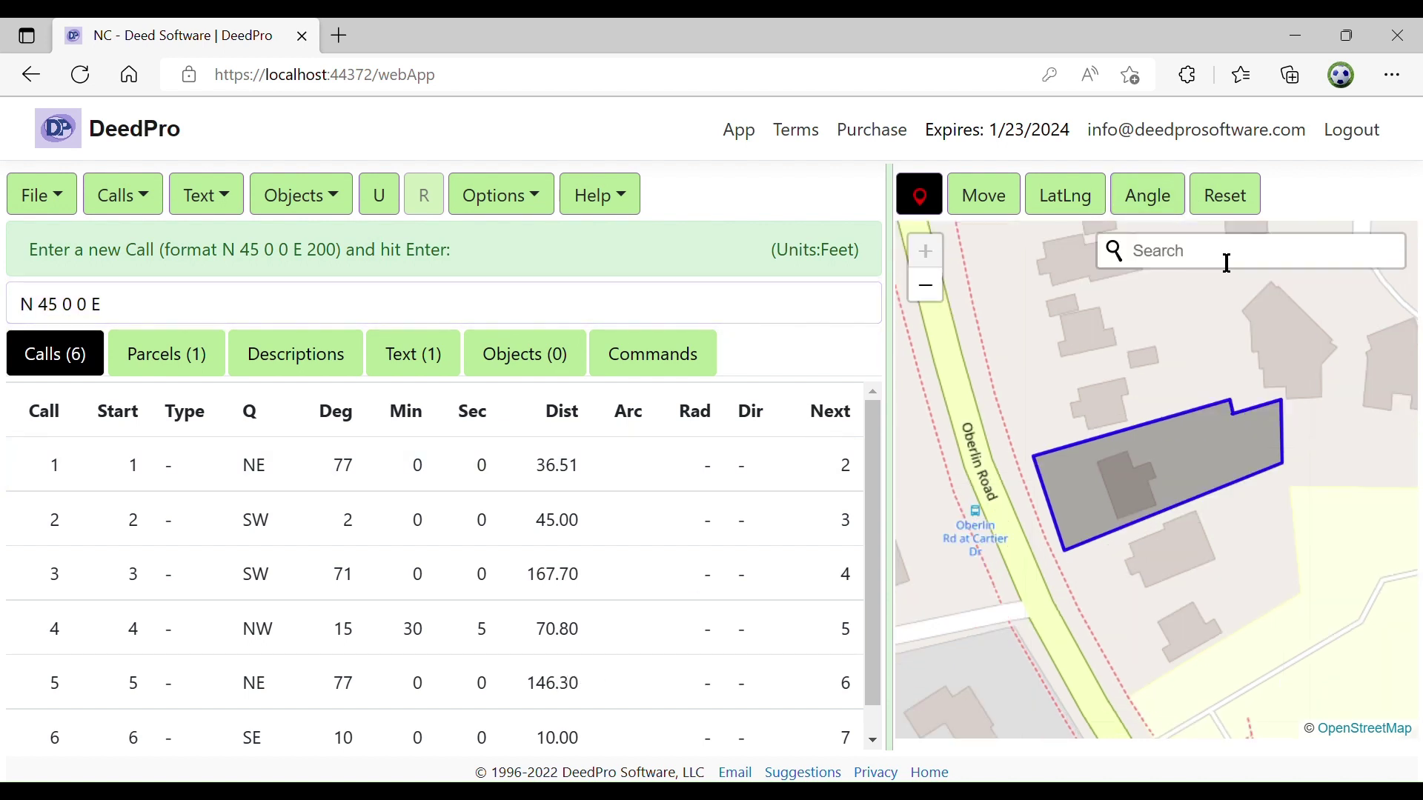
left_click(921, 200)
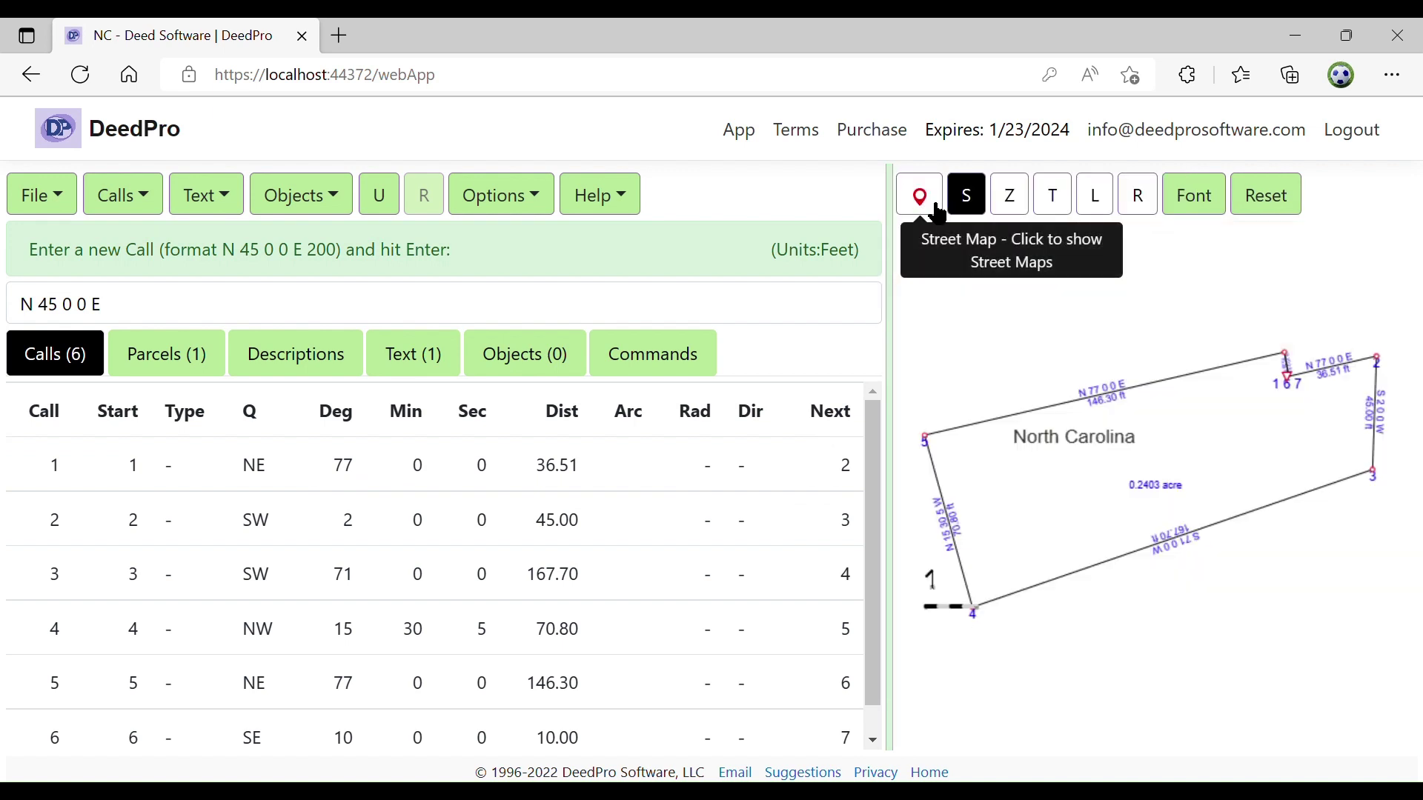
left_click(931, 200)
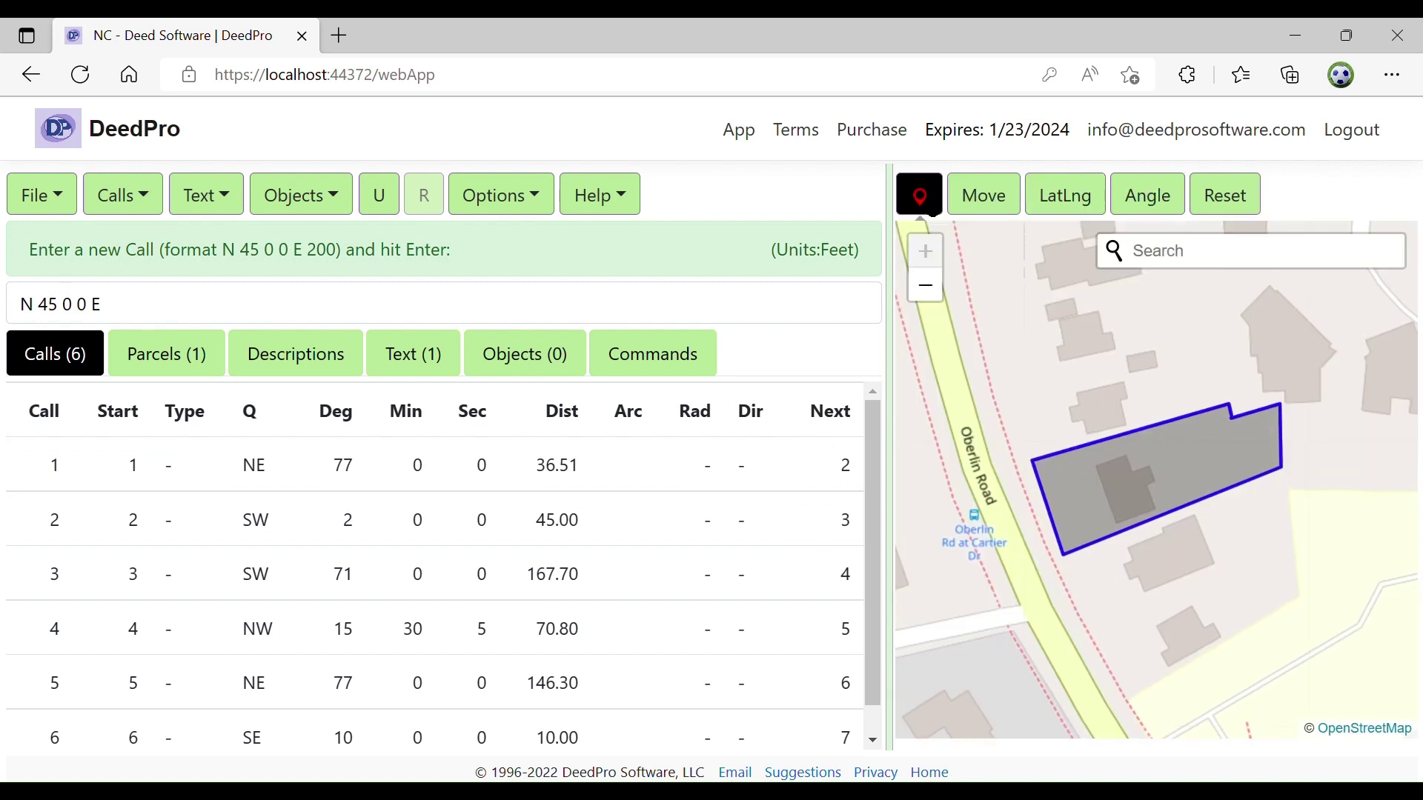
left_click(931, 200)
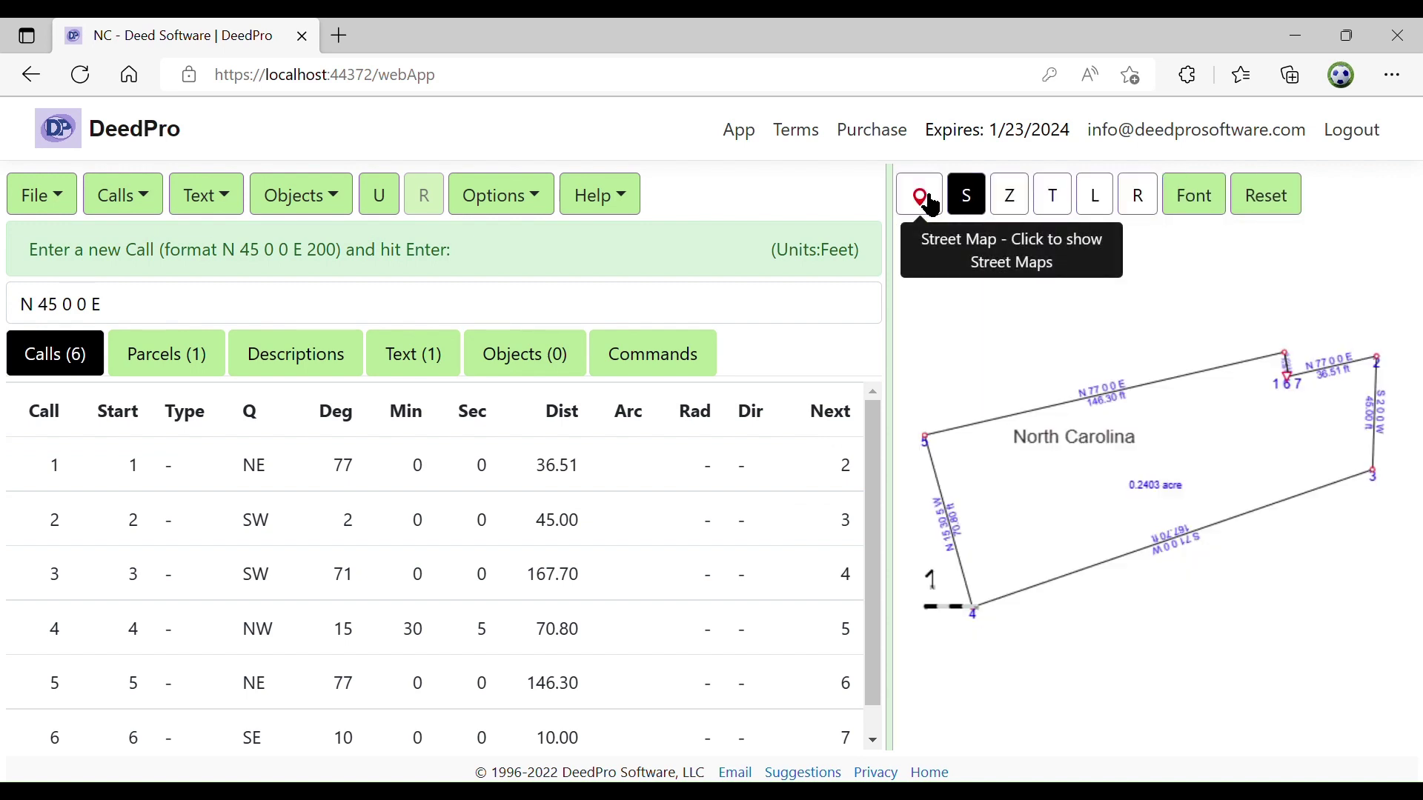
left_click(54, 201)
Print the parcel with the map on a new page and review the two-page preview
left_click(77, 406)
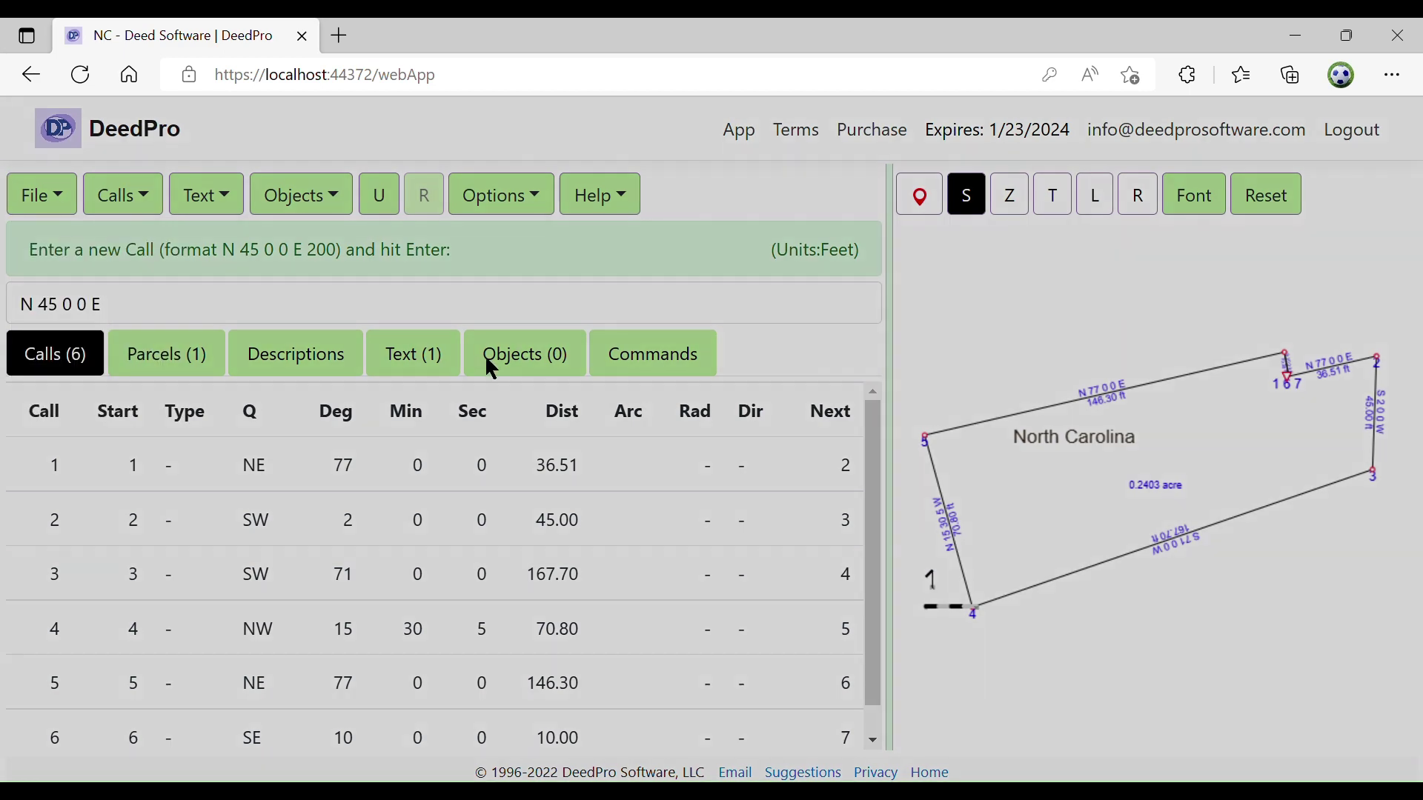
left_click(543, 375)
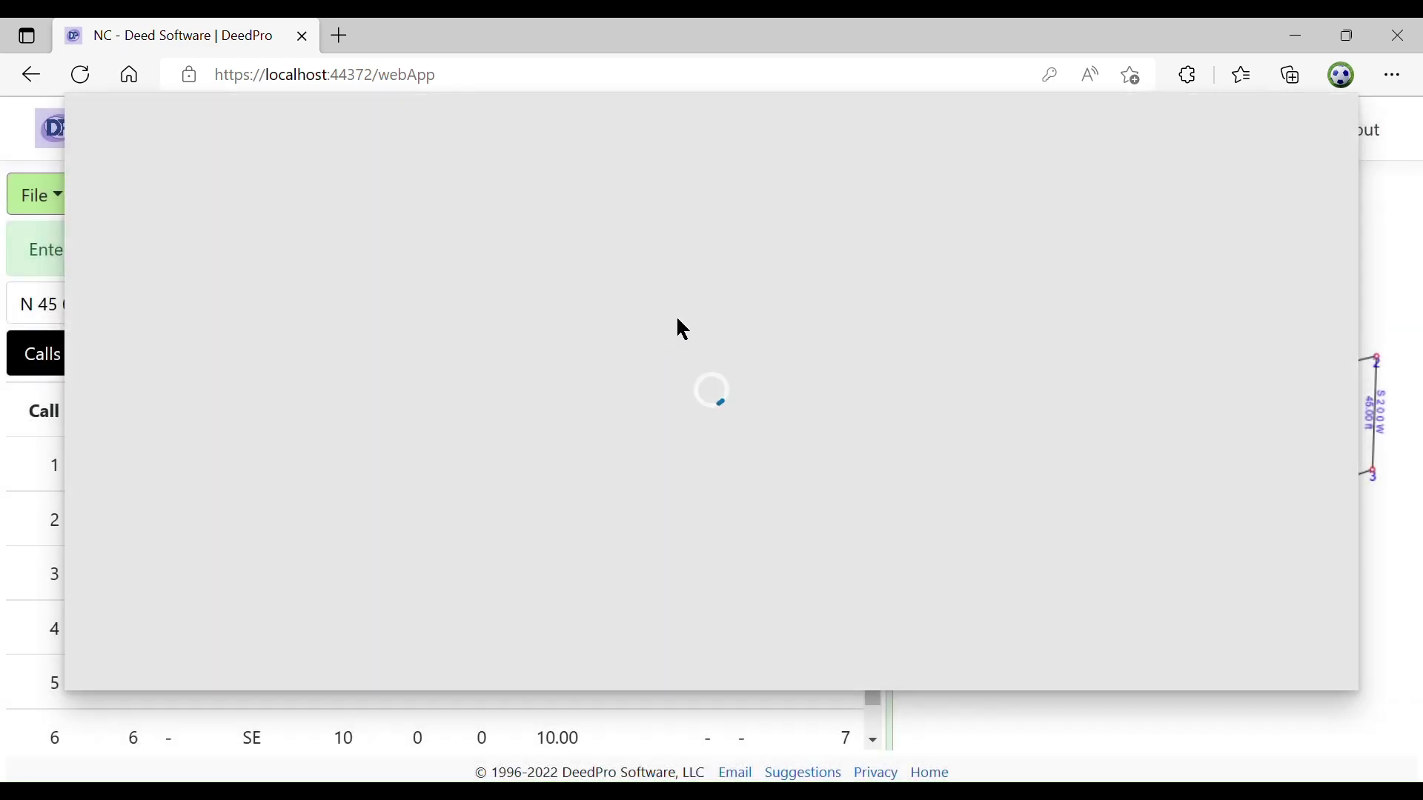
scroll(683, 327, "down", 10)
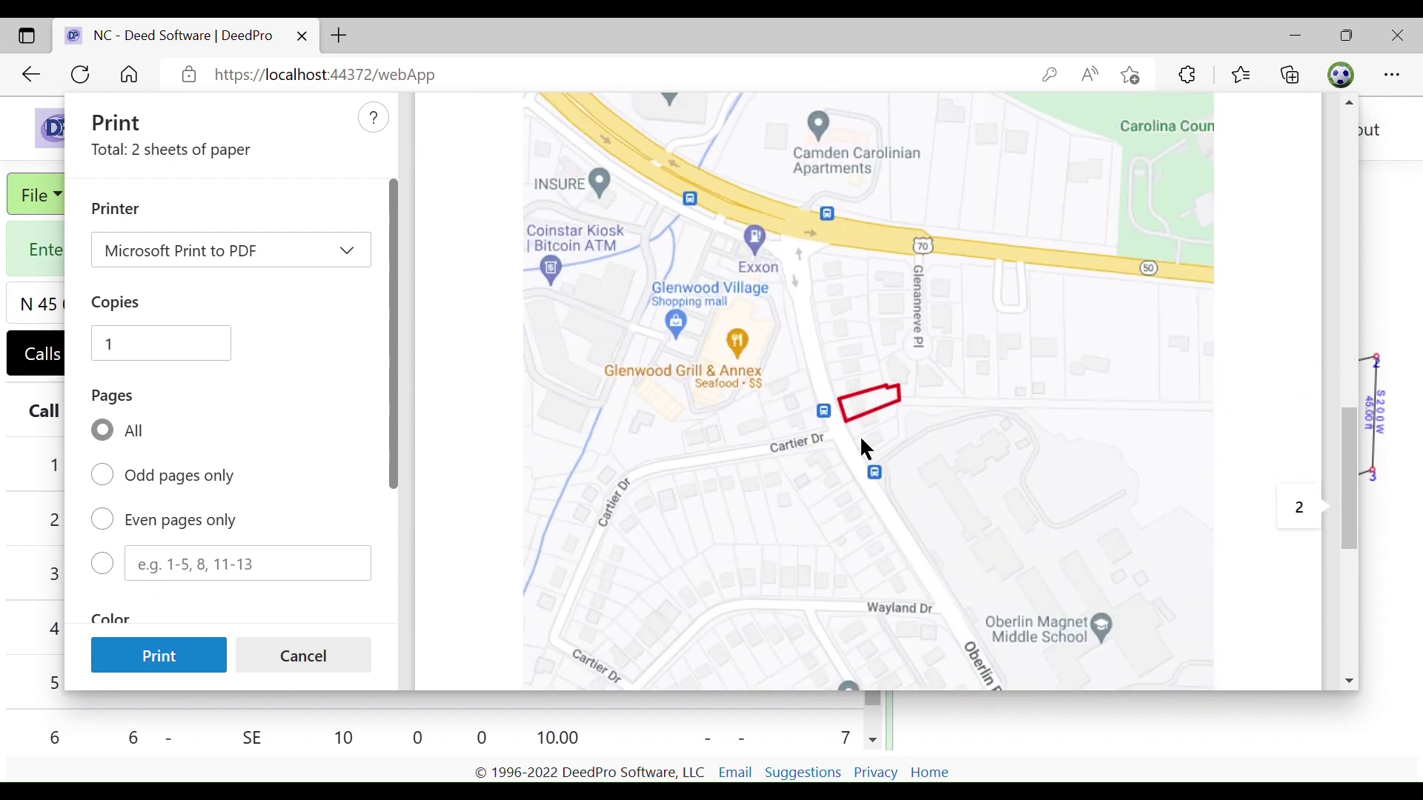
scroll(974, 466, "up", 1)
scroll(967, 458, "up", 10)
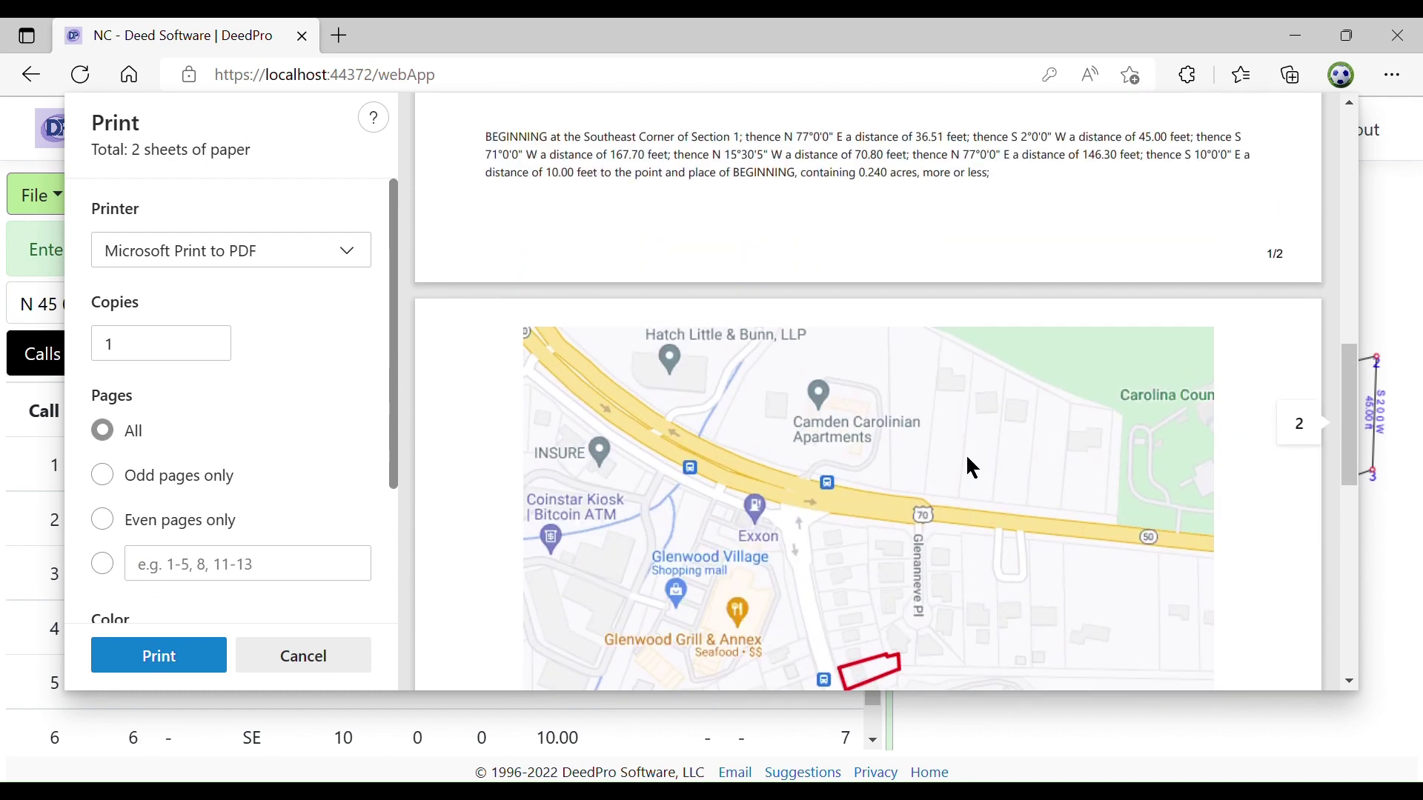
scroll(951, 449, "up", 3)
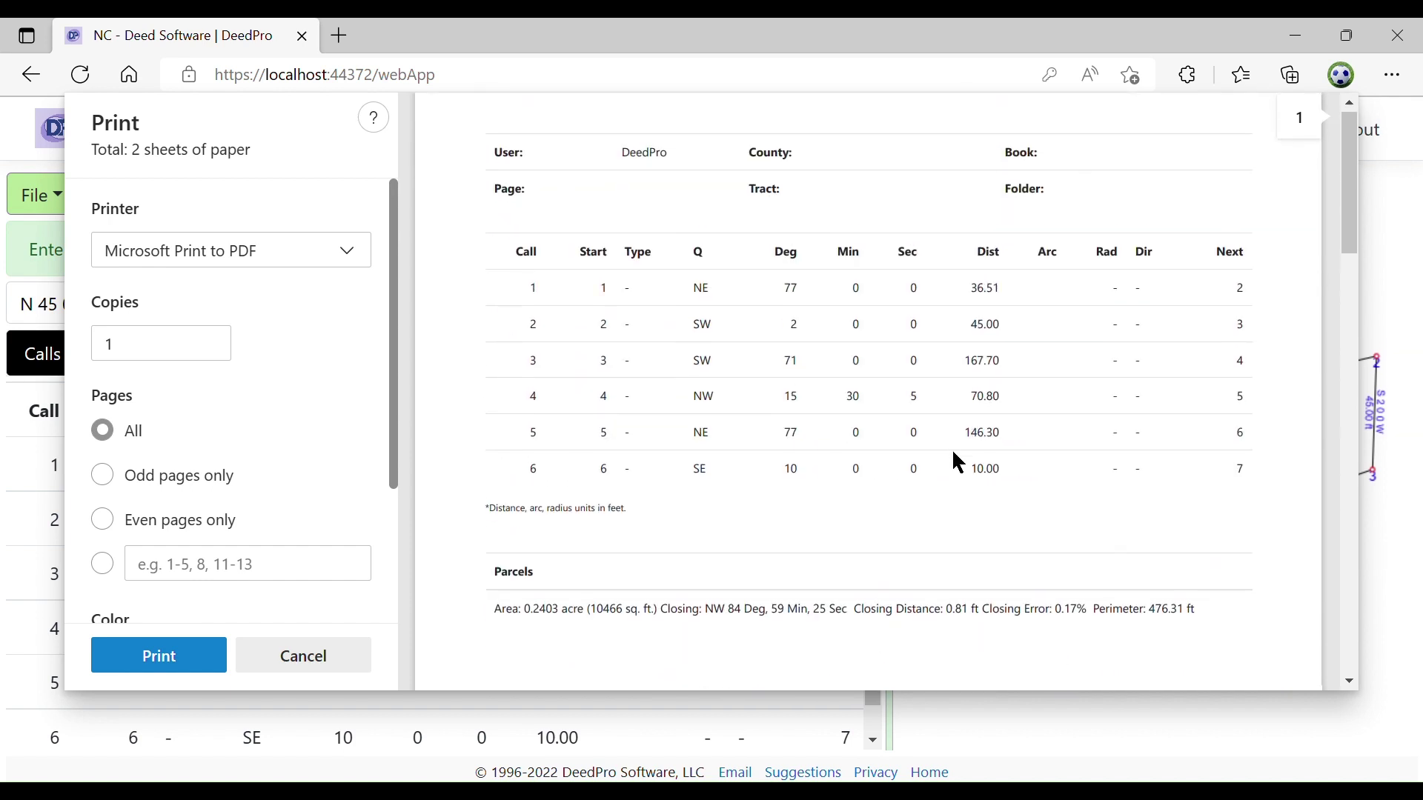
scroll(948, 445, "down", 8)
scroll(926, 400, "up", 7)
scroll(924, 402, "up", 2)
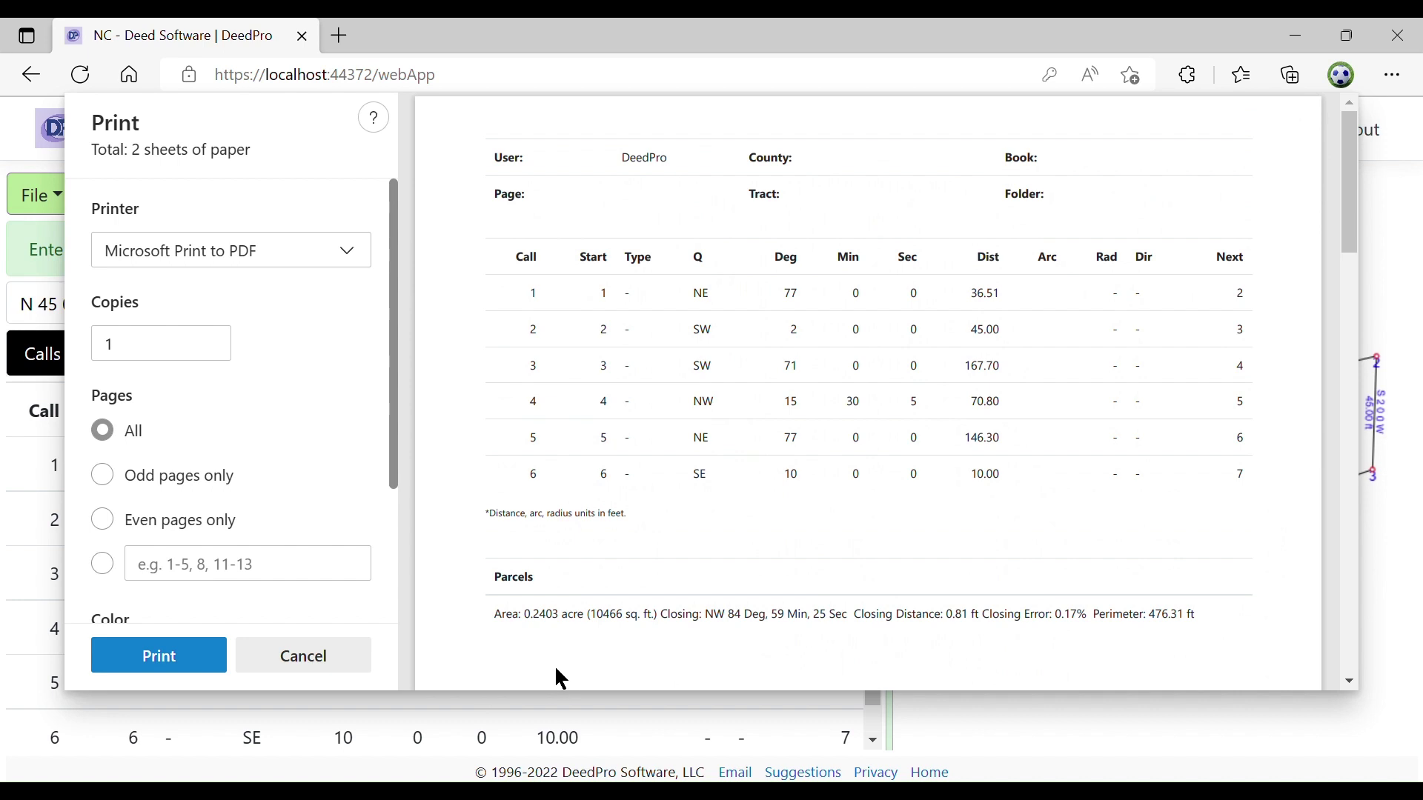
Cancel the print preview and save the parcel file as NC
left_click(316, 666)
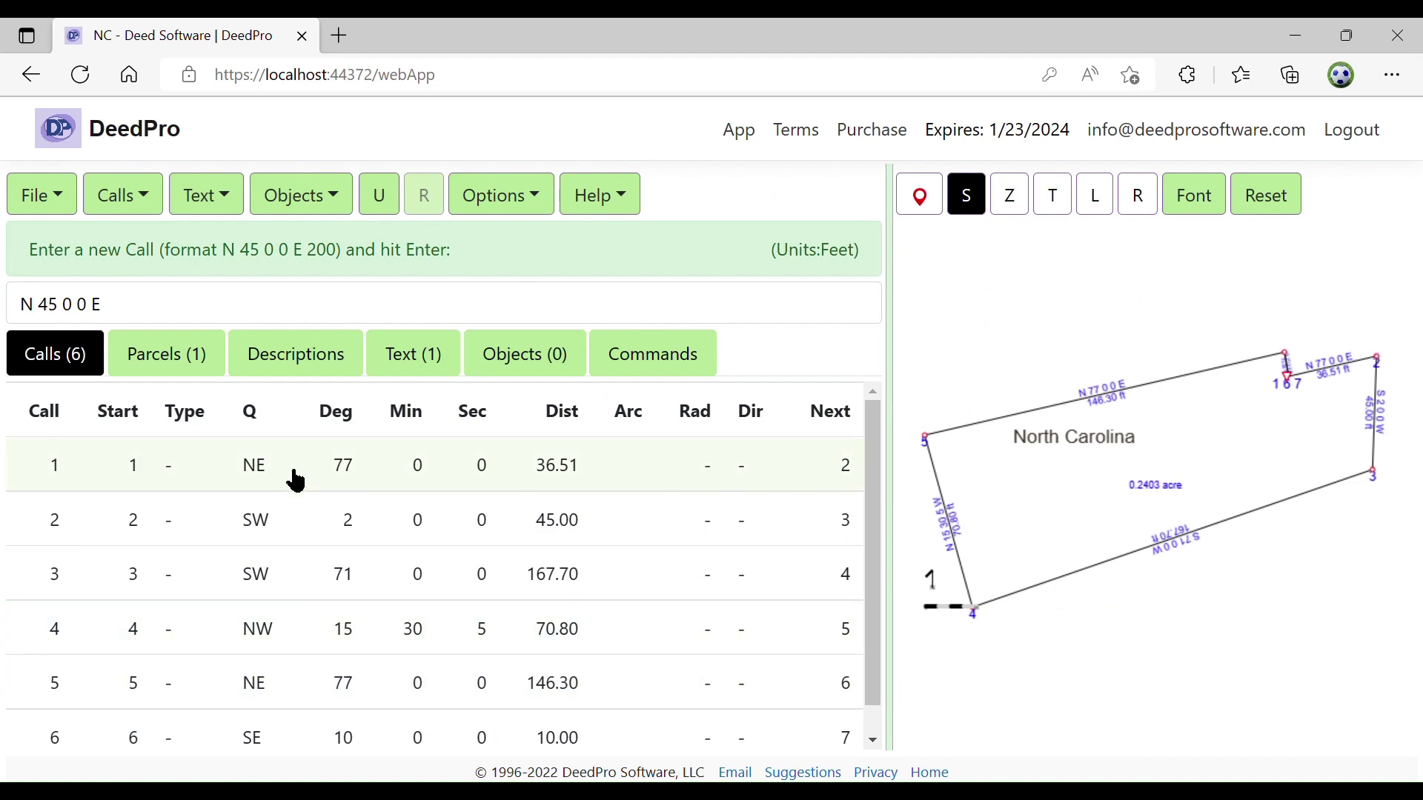
left_click(64, 197)
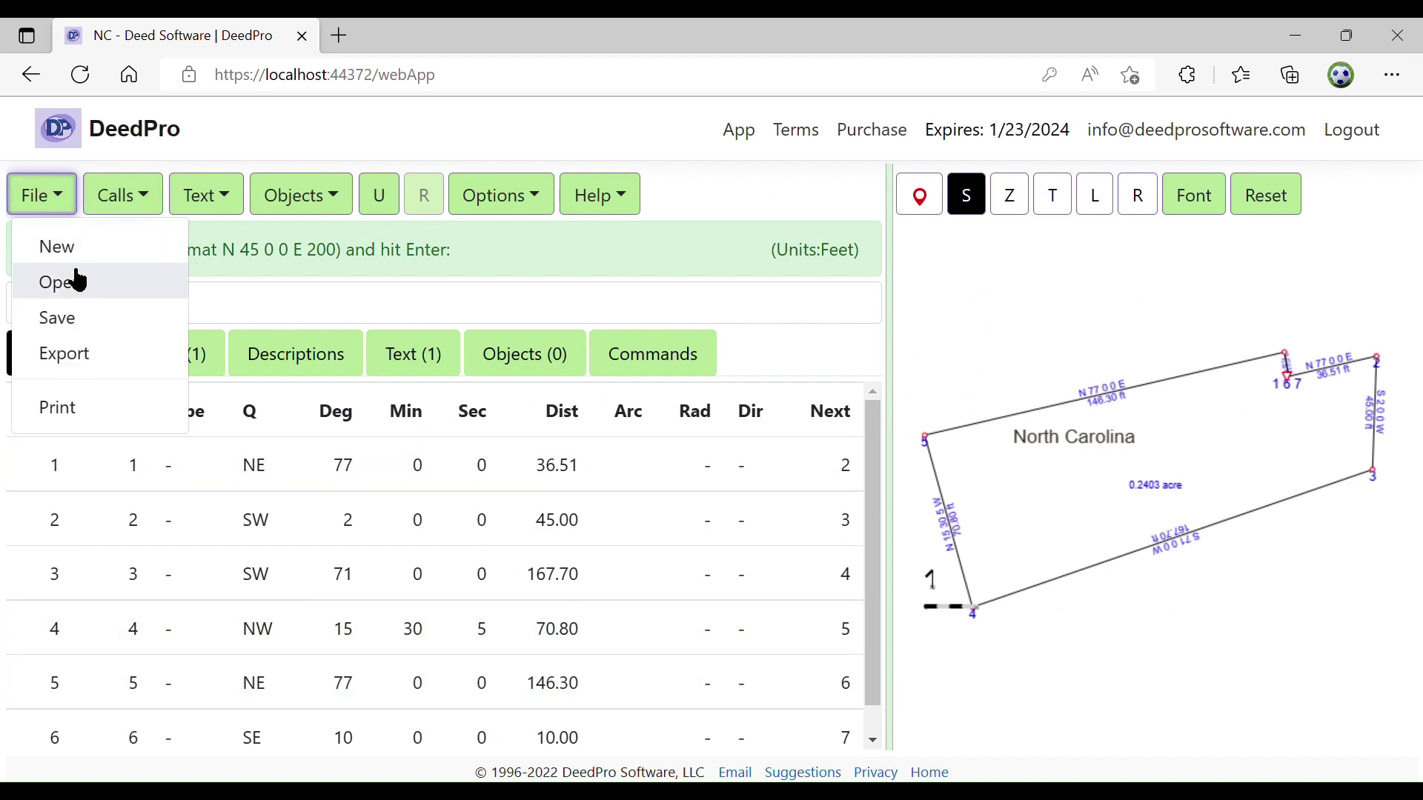
left_click(75, 318)
left_click(545, 331)
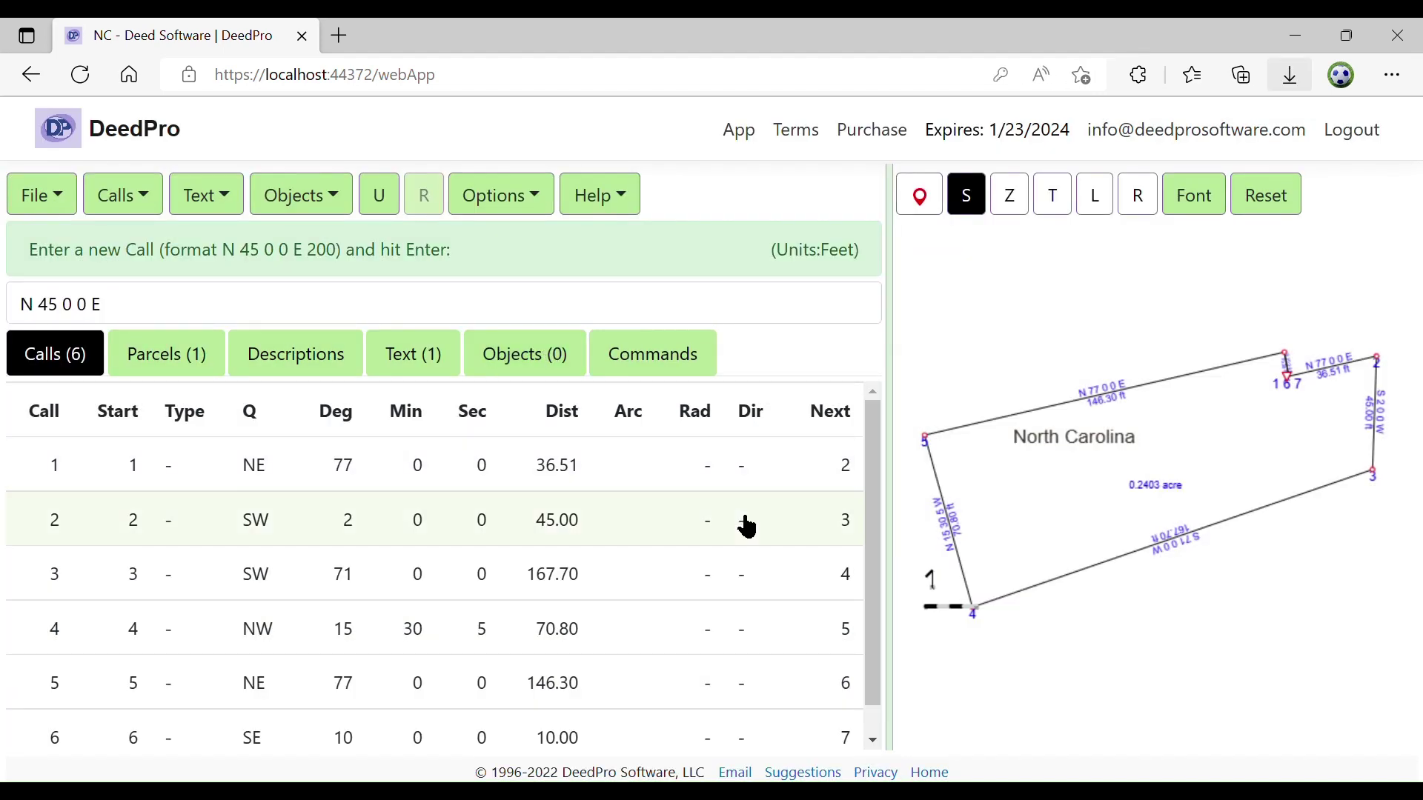